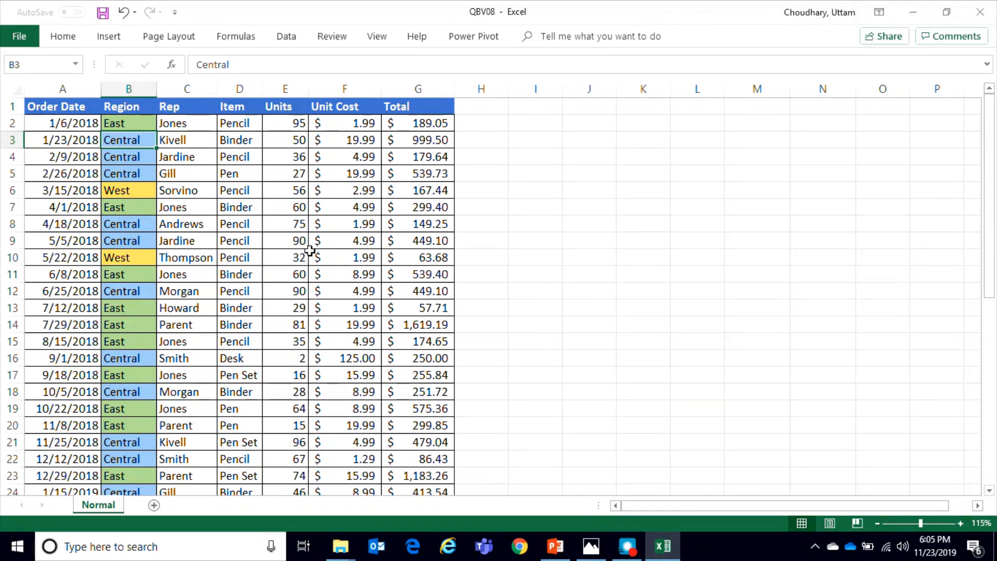
Examine the sales table's Order Date, Region, Rep, Item, Units and Unit Cost columns and the formula in the first Total cell.
{"action": "left_click_drag", "start_coordinate": [73, 107], "coordinate": [441, 275]}
{"action": "left_click", "coordinate": [55, 189]}
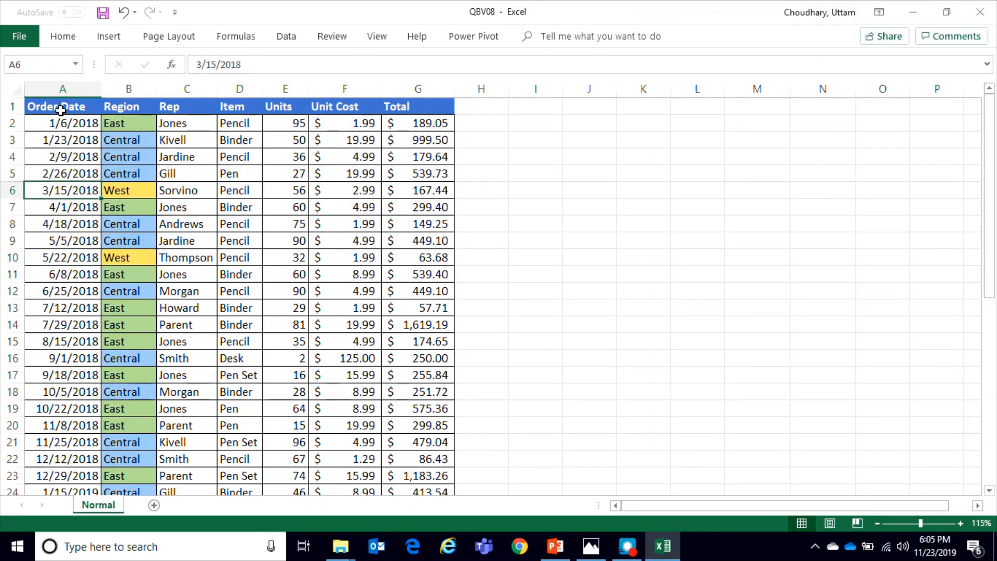
{"action": "left_click", "coordinate": [61, 109]}
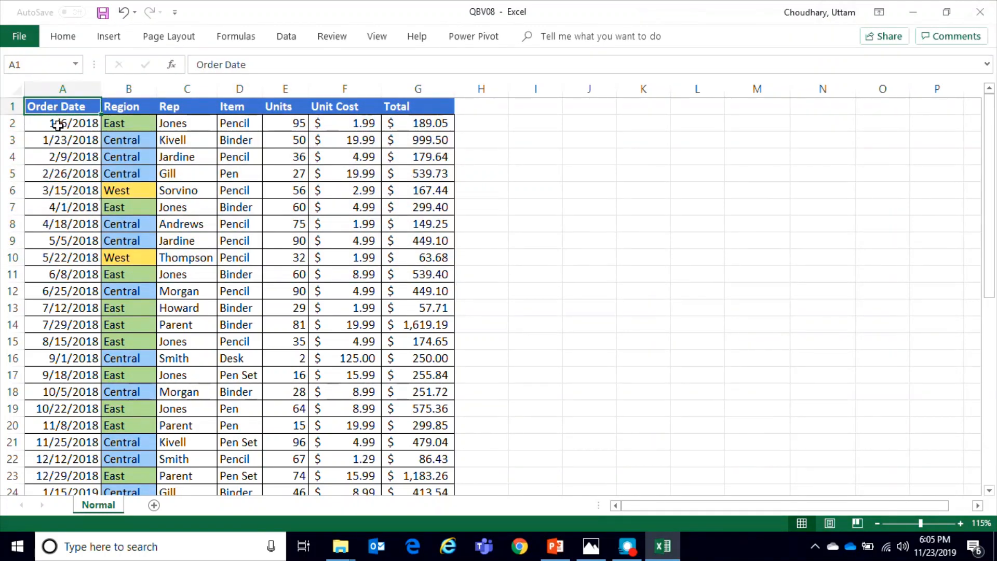
{"action": "left_click_drag", "start_coordinate": [55, 126], "coordinate": [60, 224]}
{"action": "left_click", "coordinate": [125, 106]}
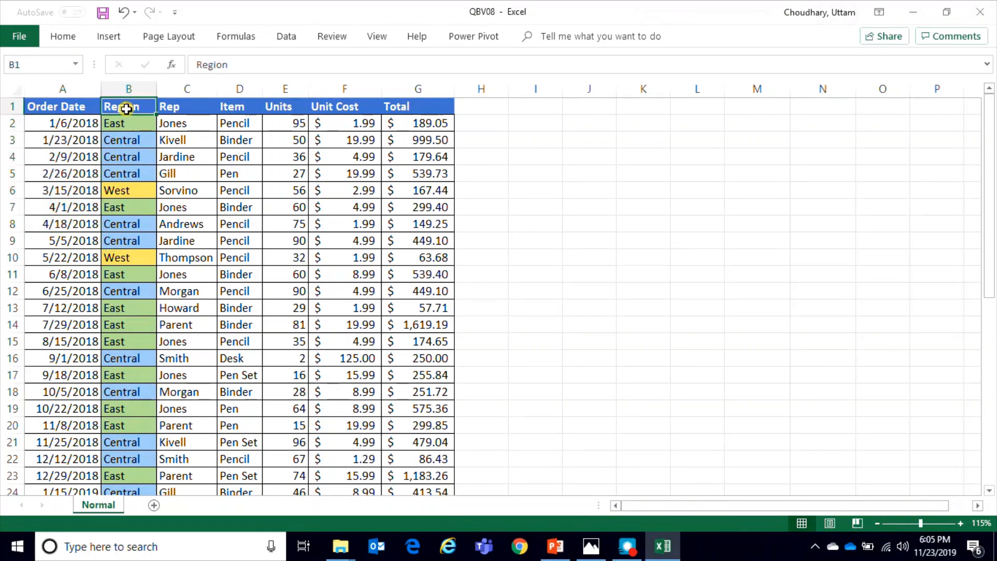
{"action": "left_click_drag", "start_coordinate": [124, 127], "coordinate": [126, 329]}
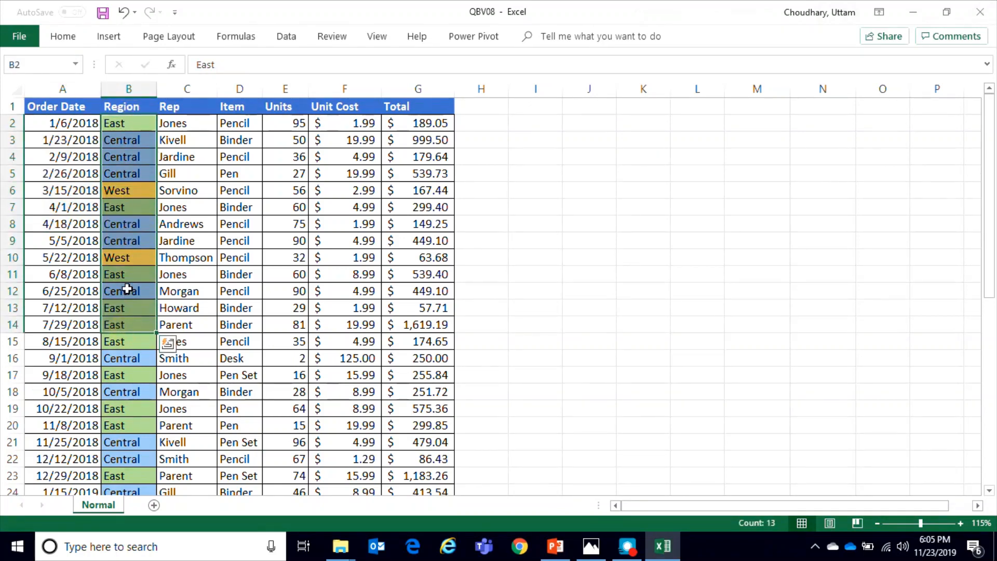
{"action": "left_click", "coordinate": [129, 290]}
{"action": "left_click", "coordinate": [130, 110]}
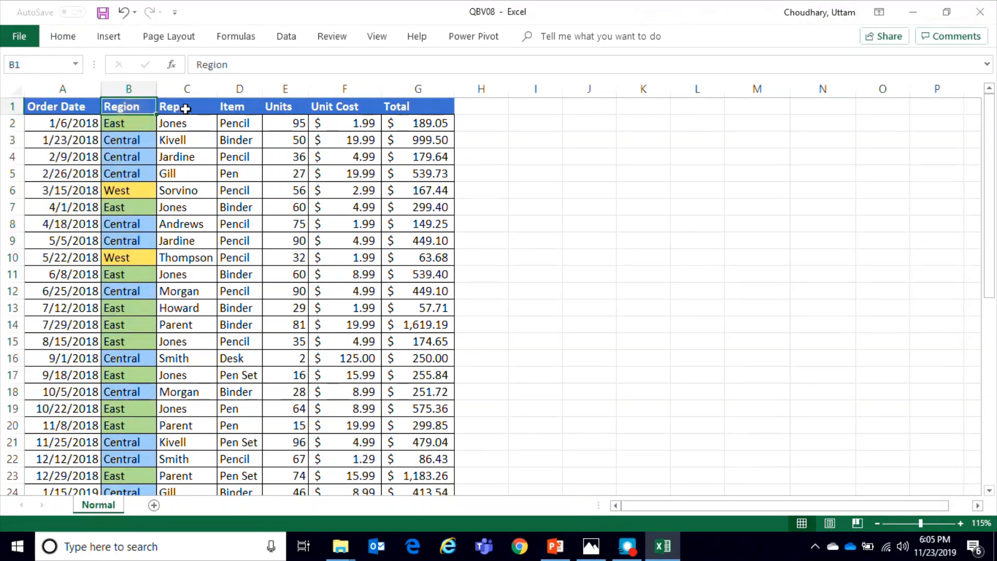
{"action": "left_click", "coordinate": [184, 107]}
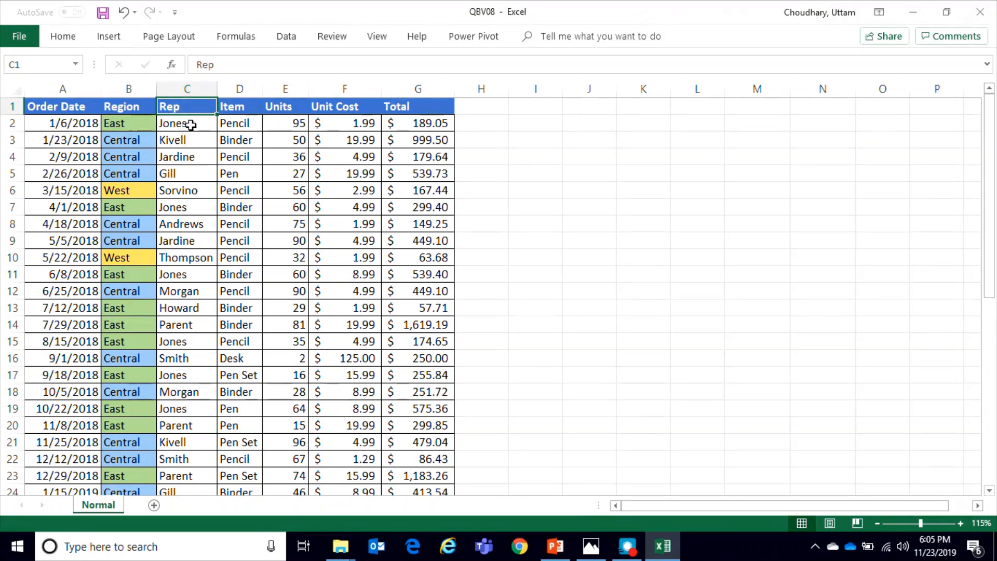
{"action": "left_click", "coordinate": [235, 106]}
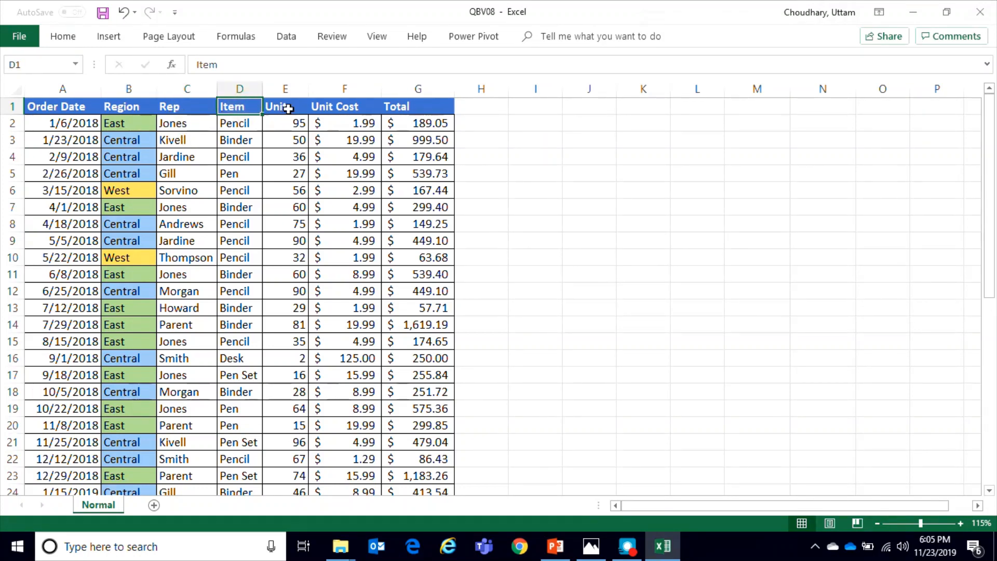
{"action": "left_click", "coordinate": [287, 106]}
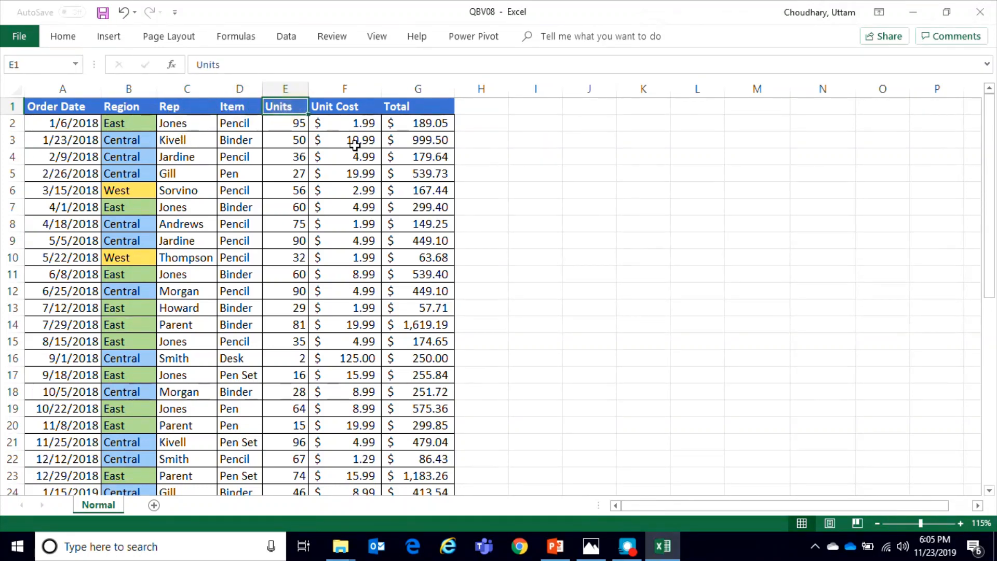
{"action": "left_click", "coordinate": [345, 107]}
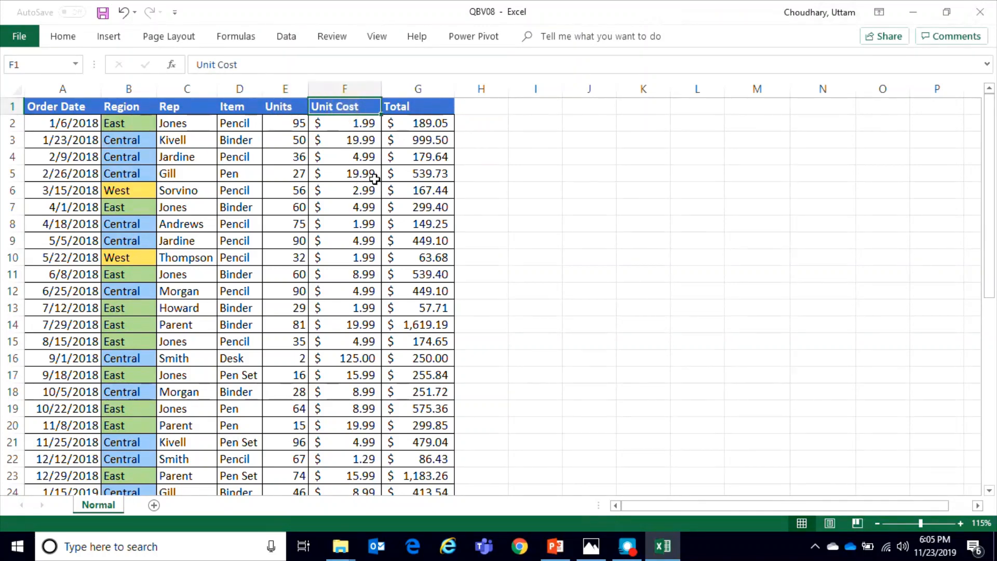
{"action": "left_click", "coordinate": [418, 123]}
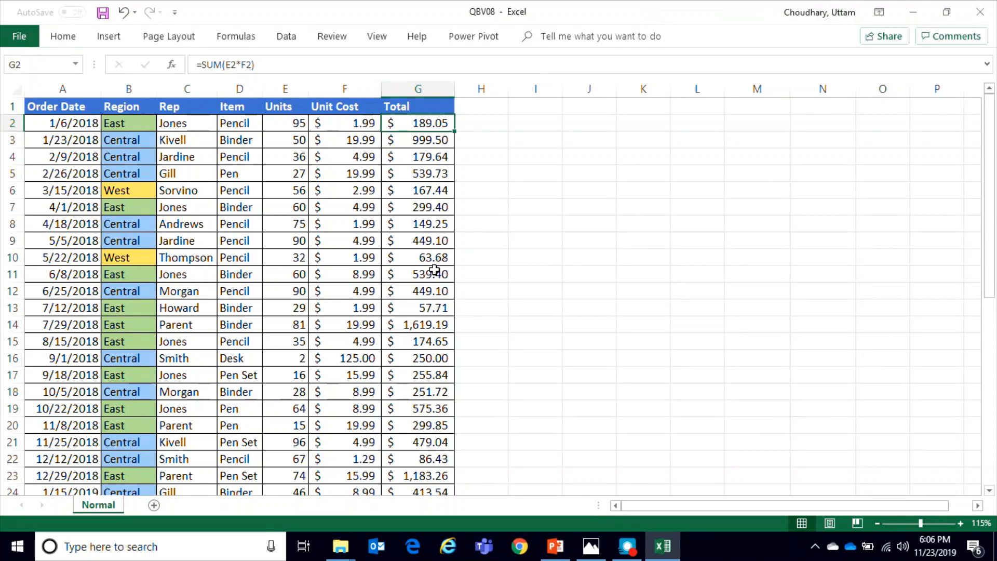
Turn on filtering for the sales table, starting from a cell in the Order Date column.
{"action": "left_click", "coordinate": [67, 128]}
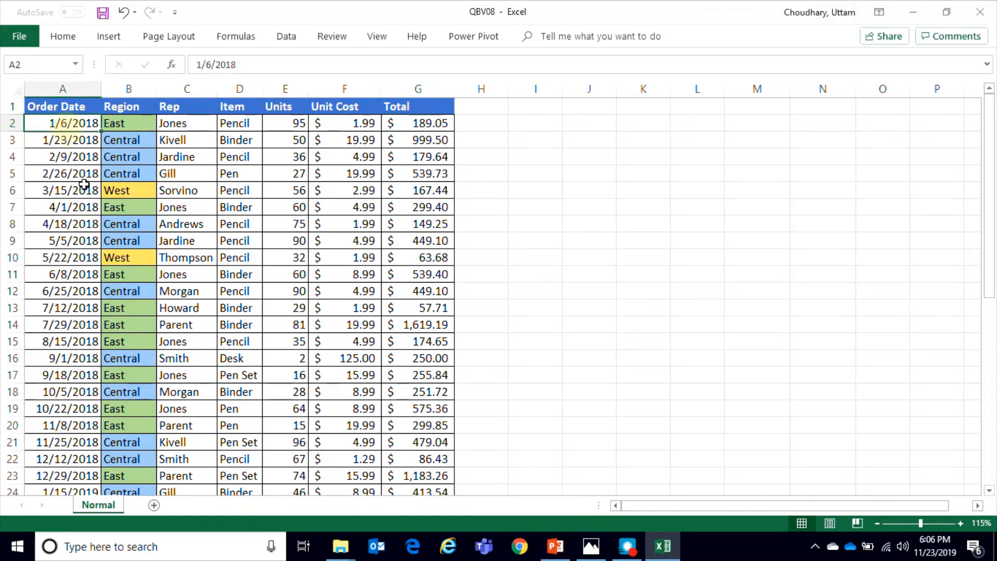
{"action": "left_click", "coordinate": [83, 153]}
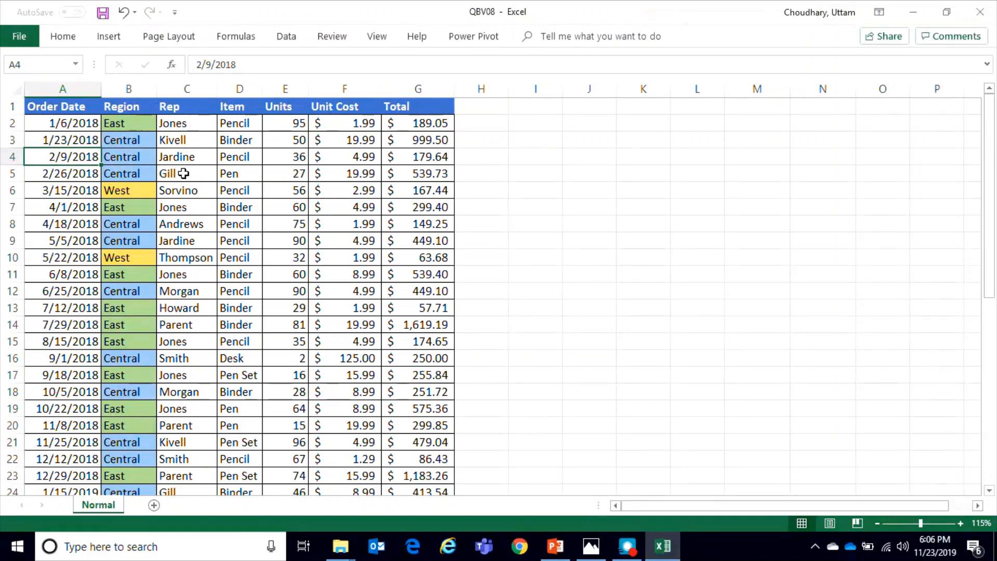
{"action": "left_click", "coordinate": [64, 38]}
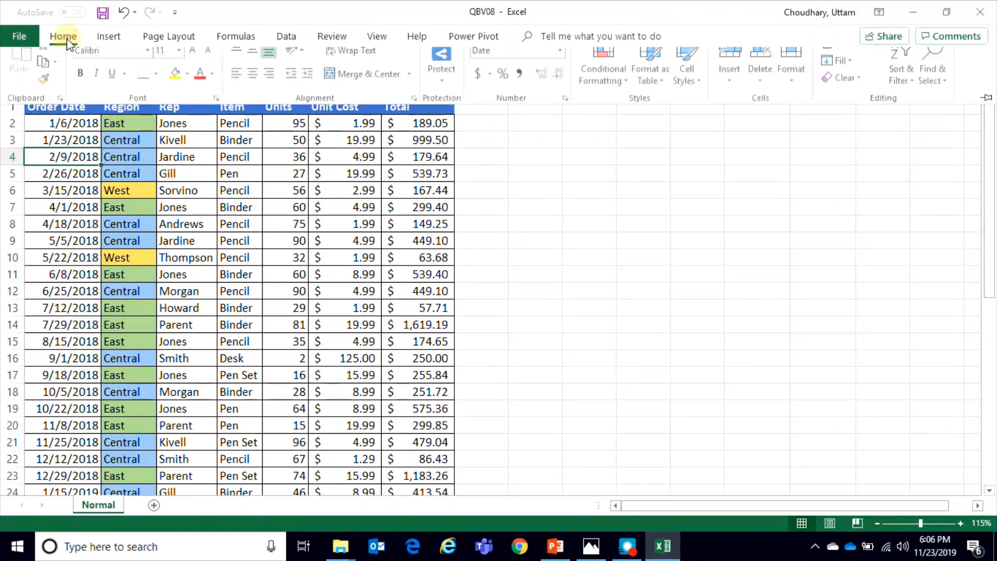
{"action": "left_click", "coordinate": [286, 37]}
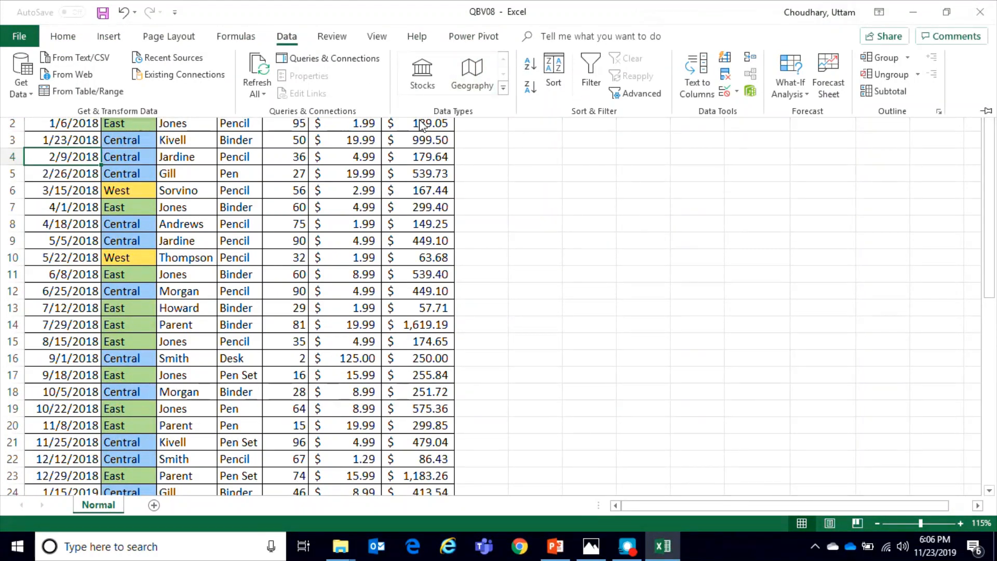
{"action": "left_click", "coordinate": [592, 76]}
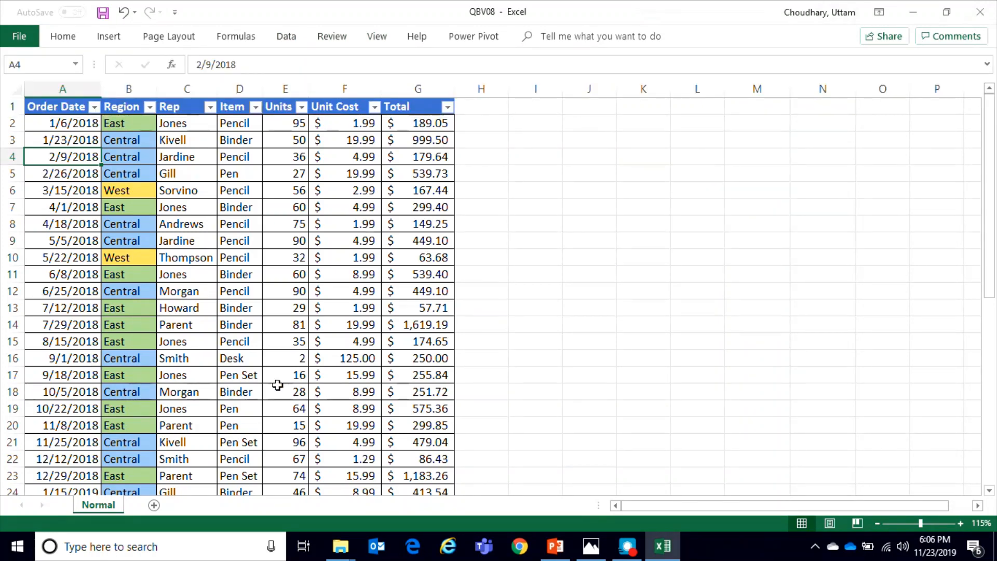
Turn off filtering for the sales table.
{"action": "left_click", "coordinate": [238, 191]}
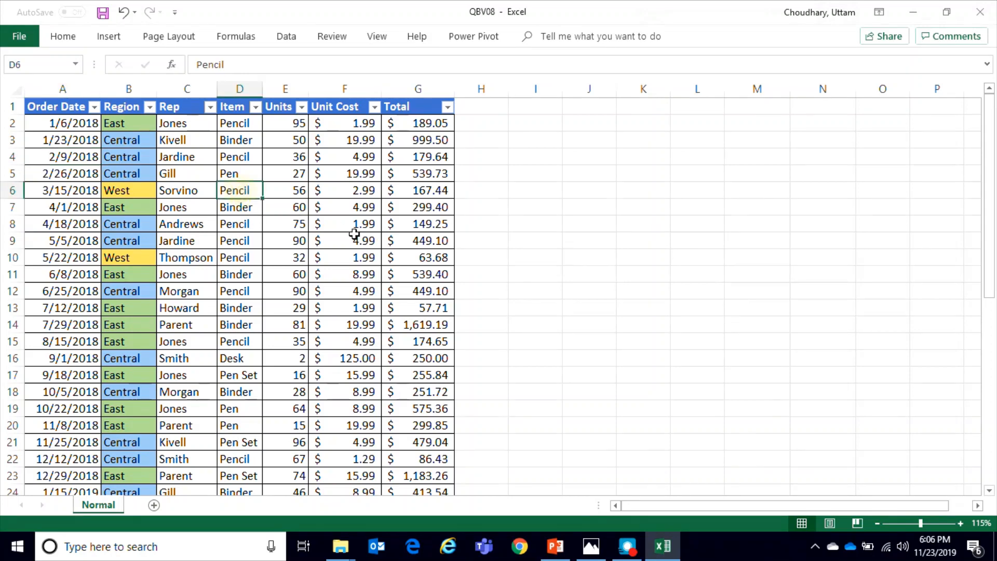
{"action": "left_click", "coordinate": [242, 161]}
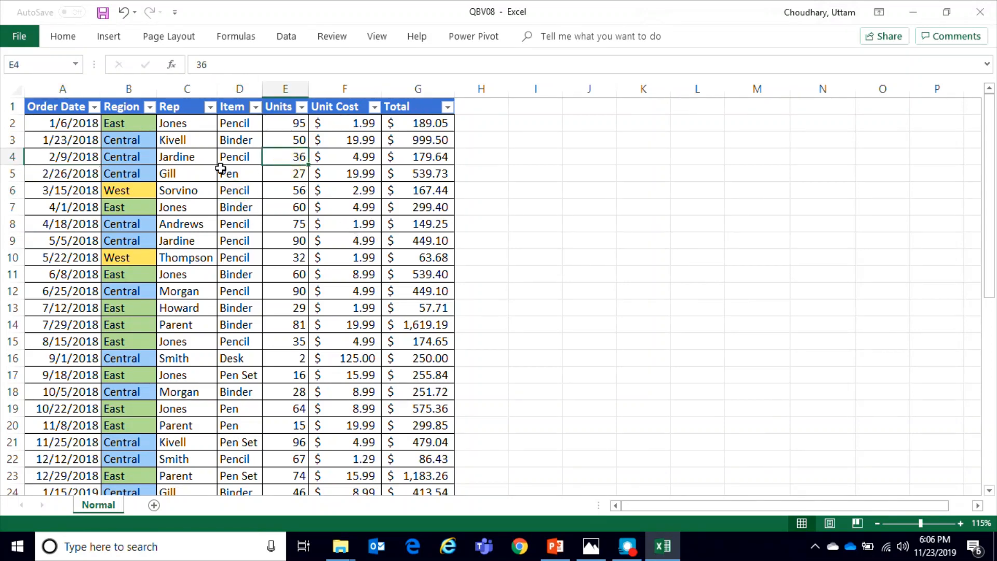
{"action": "left_click", "coordinate": [196, 156]}
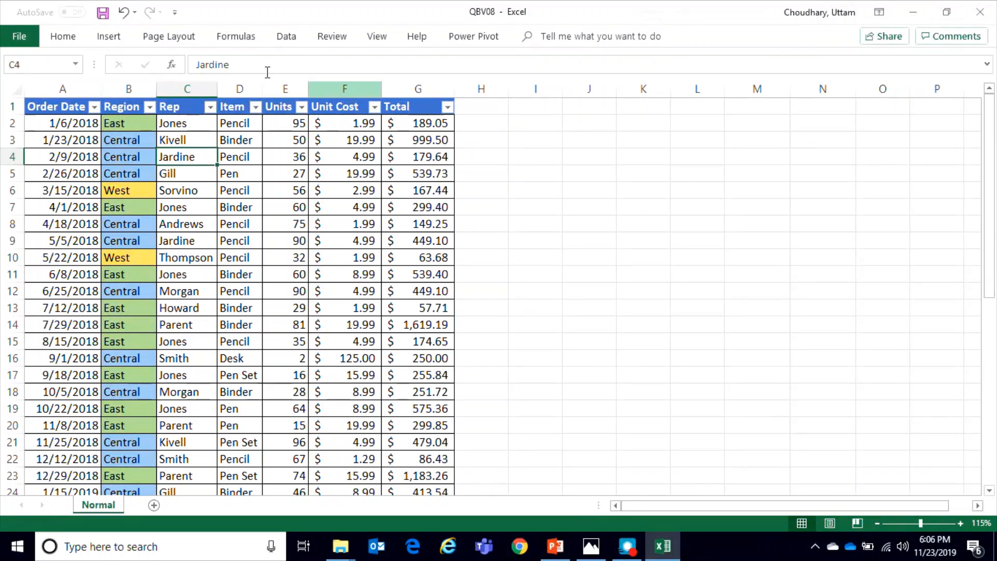
{"action": "left_click", "coordinate": [284, 39]}
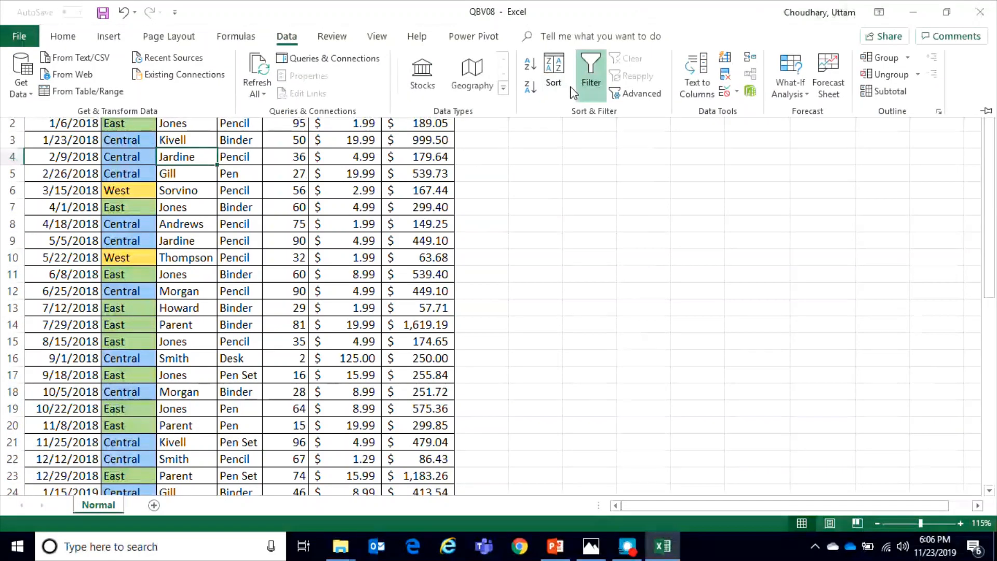
{"action": "left_click", "coordinate": [597, 82]}
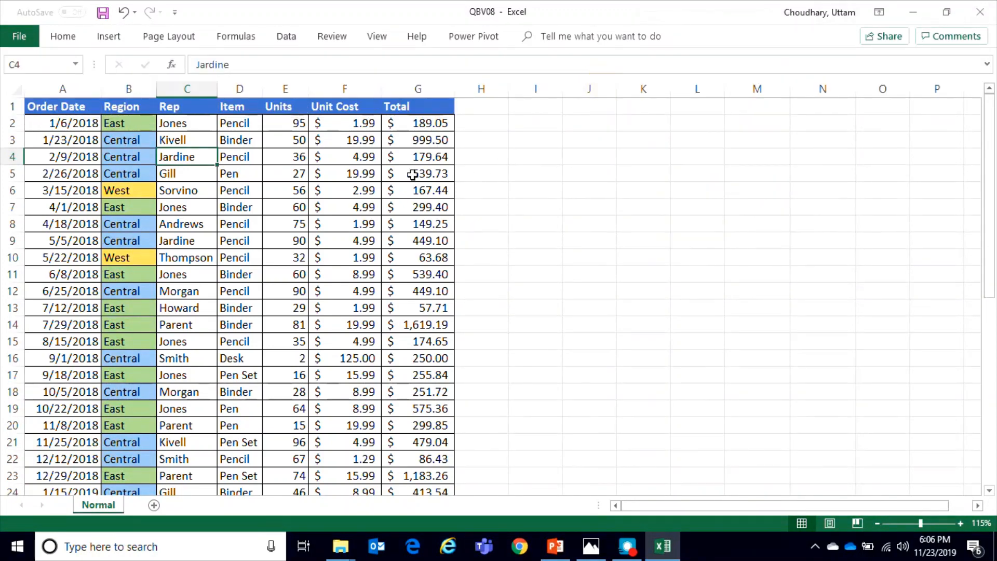
Check the Filter command's shortcut hint, and enable filtering from cell F9 in the Unit Cost column.
{"action": "left_click", "coordinate": [237, 107]}
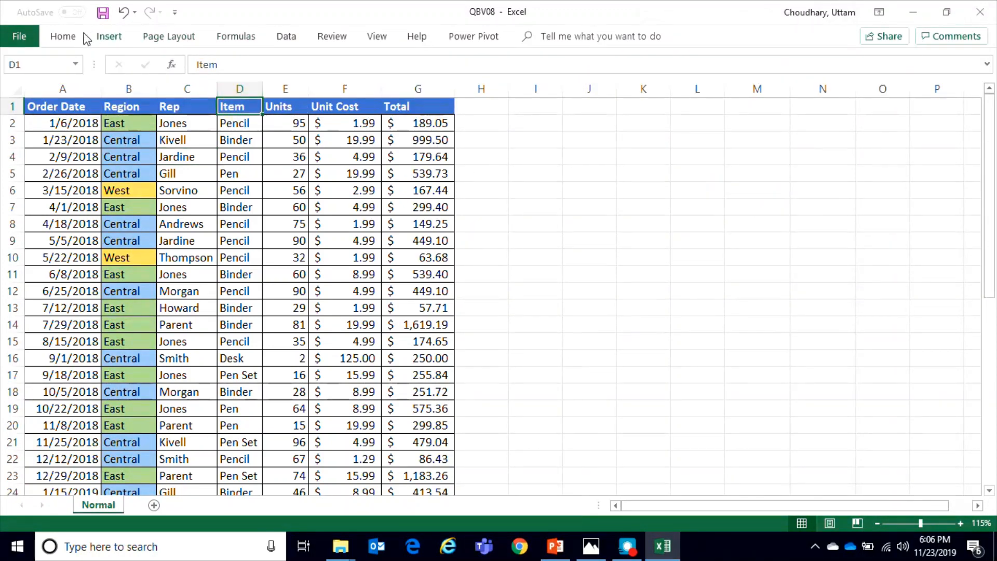
{"action": "left_click", "coordinate": [63, 36]}
{"action": "left_click", "coordinate": [286, 40]}
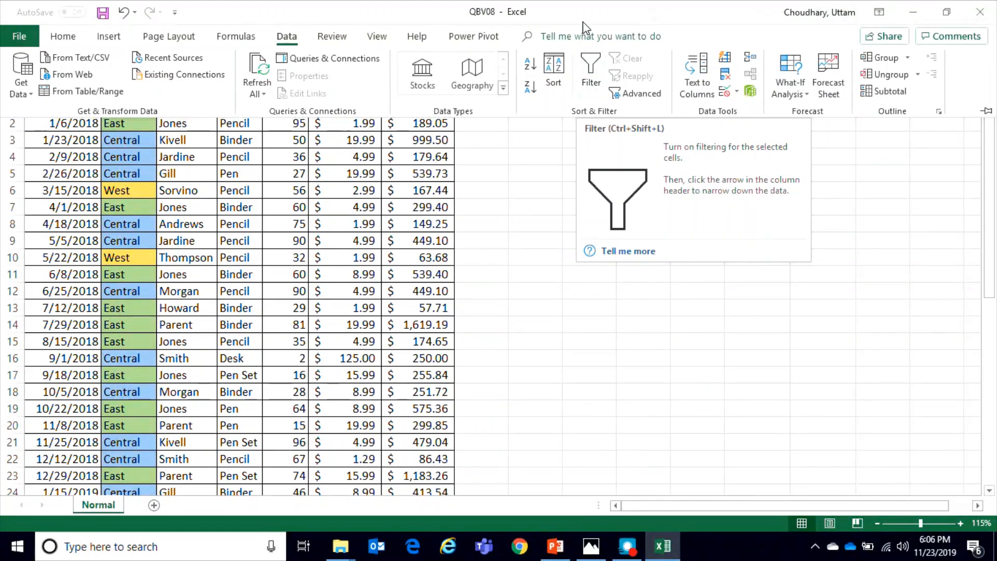
{"action": "left_click", "coordinate": [583, 8]}
{"action": "left_click", "coordinate": [355, 237]}
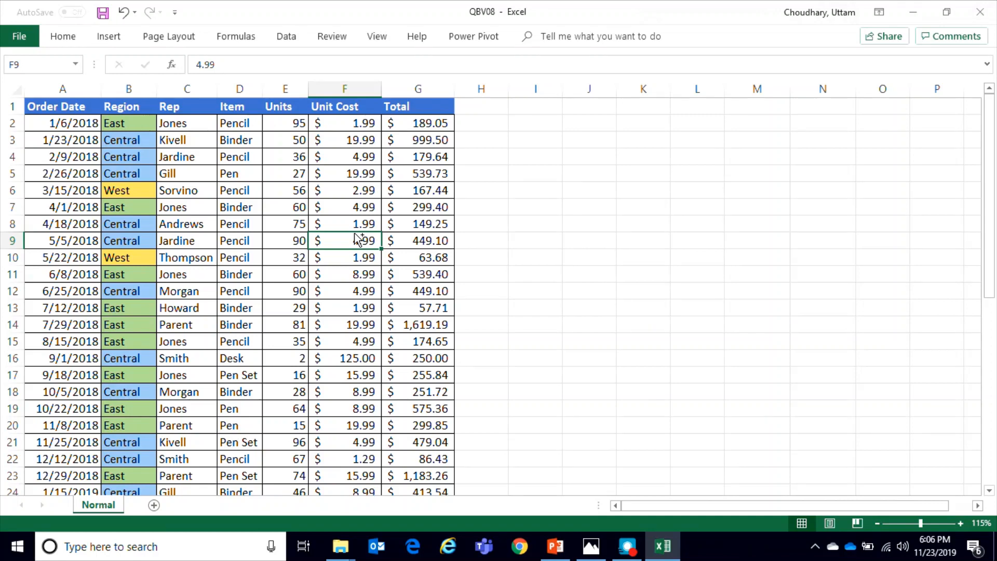
{"action": "key", "text": "ctrl+shift+l"}
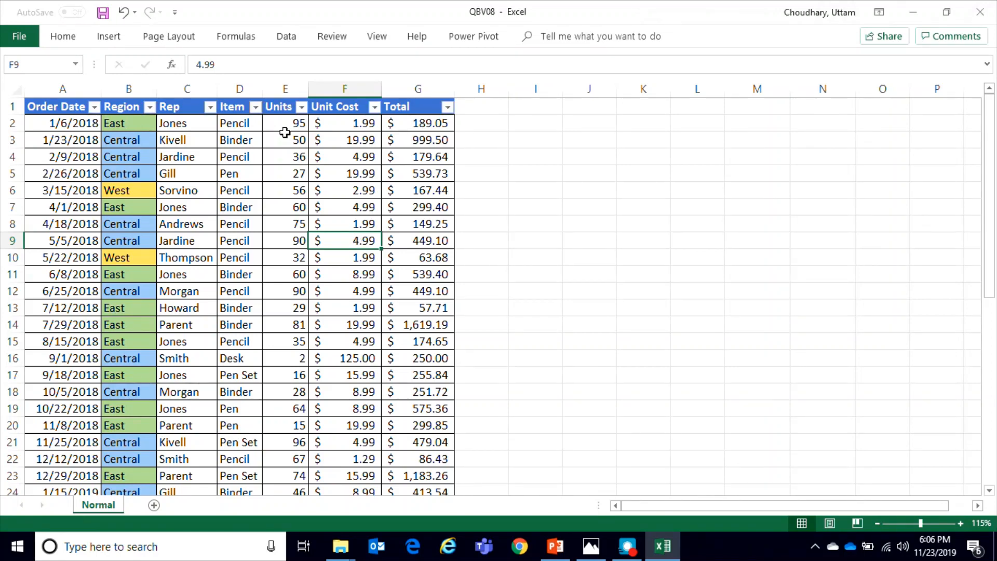
Remove the filter arrows from the table's header row, with cell D5 in the Item column selected.
{"action": "left_click", "coordinate": [234, 171]}
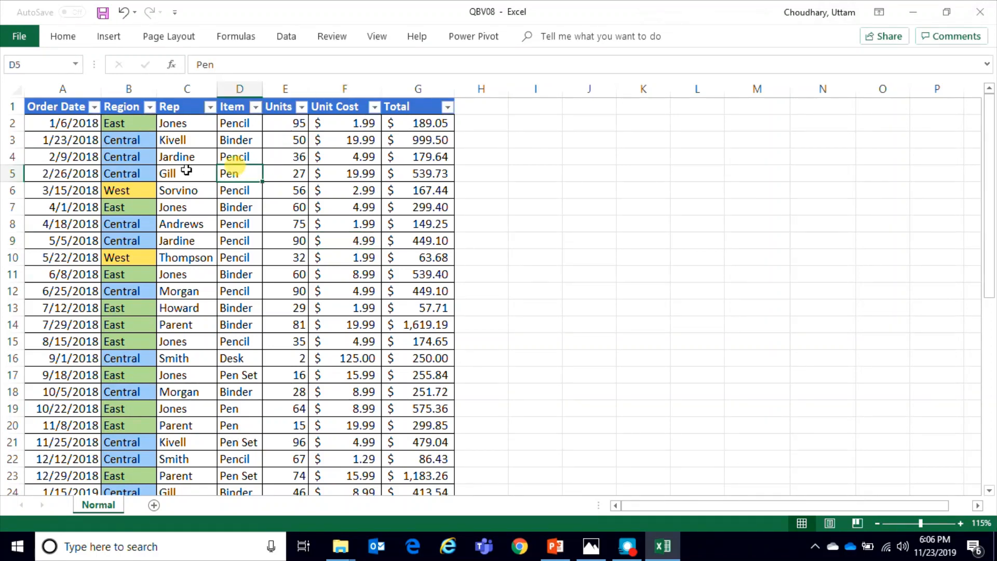
{"action": "left_click", "coordinate": [186, 171]}
{"action": "left_click", "coordinate": [105, 178]}
{"action": "left_click", "coordinate": [65, 174]}
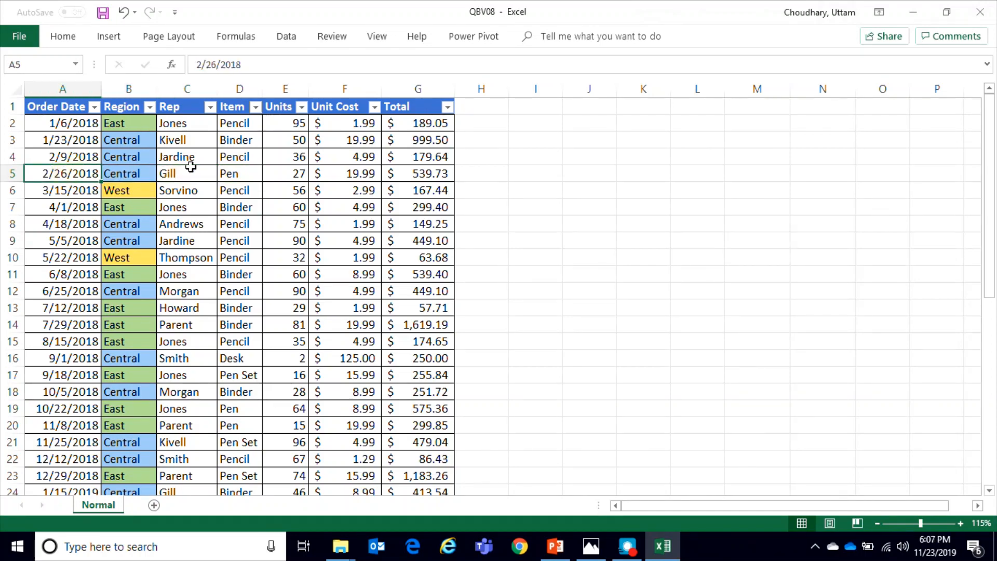
{"action": "left_click", "coordinate": [229, 176]}
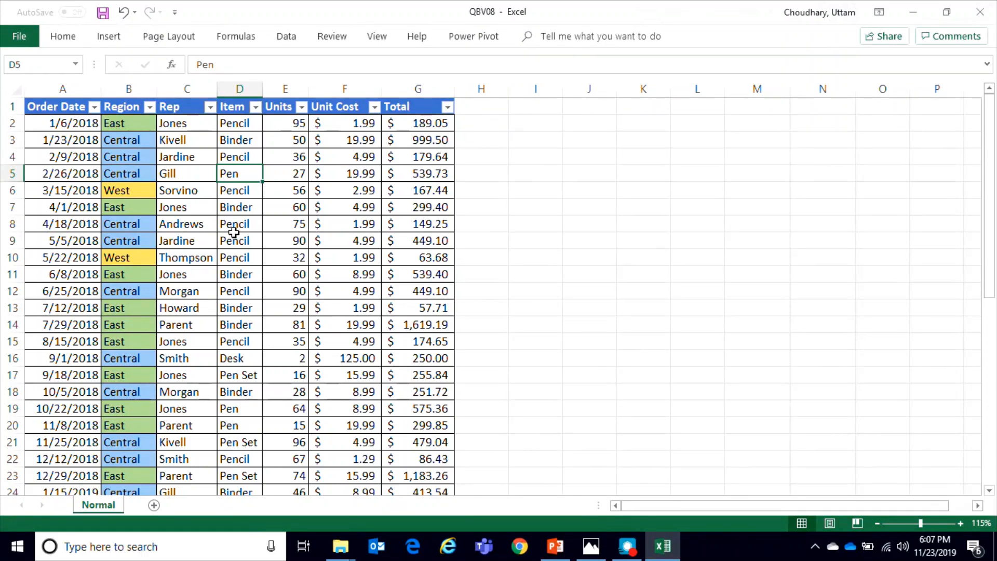
{"action": "key", "text": "ctrl+shift+l"}
Add filter arrows to every column header of the sales table, working from cell C4 in the Rep column.
{"action": "left_click", "coordinate": [190, 162]}
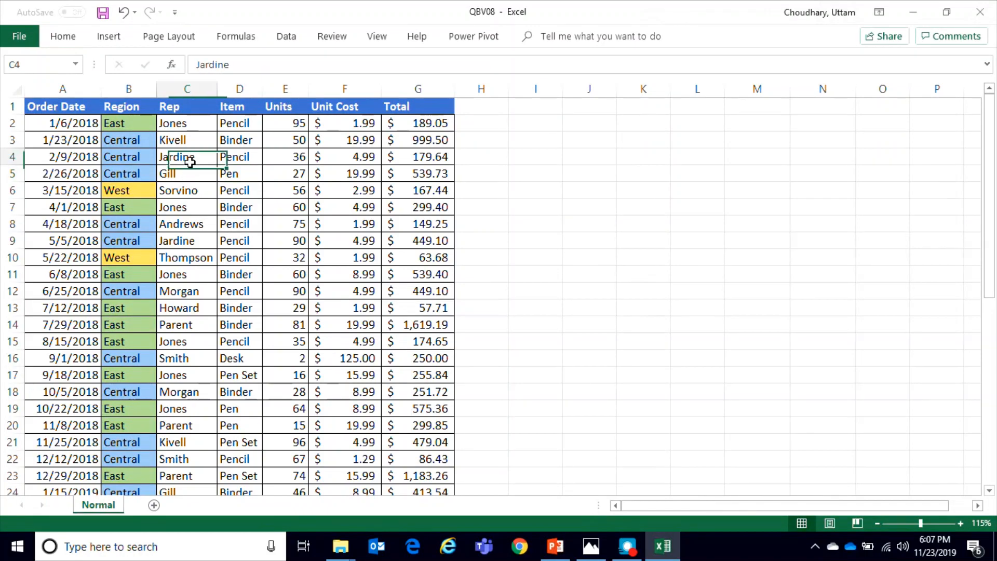
{"action": "left_click", "coordinate": [62, 39]}
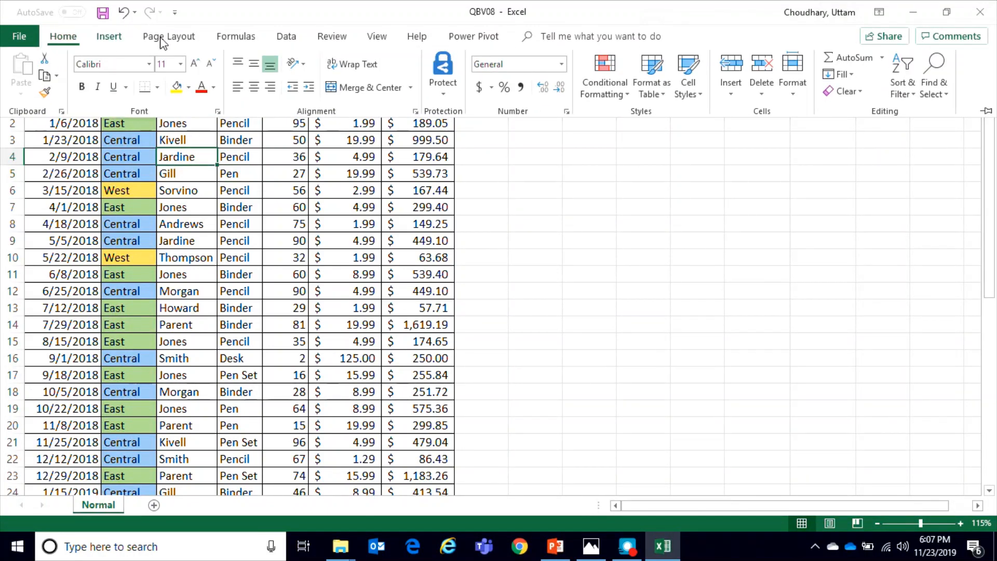
{"action": "left_click", "coordinate": [914, 96]}
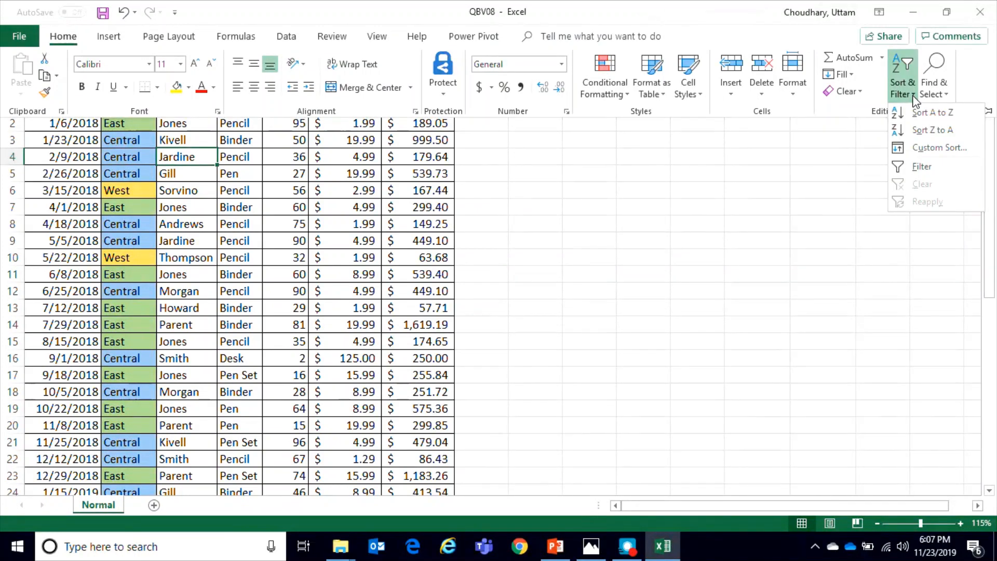
{"action": "left_click", "coordinate": [937, 171]}
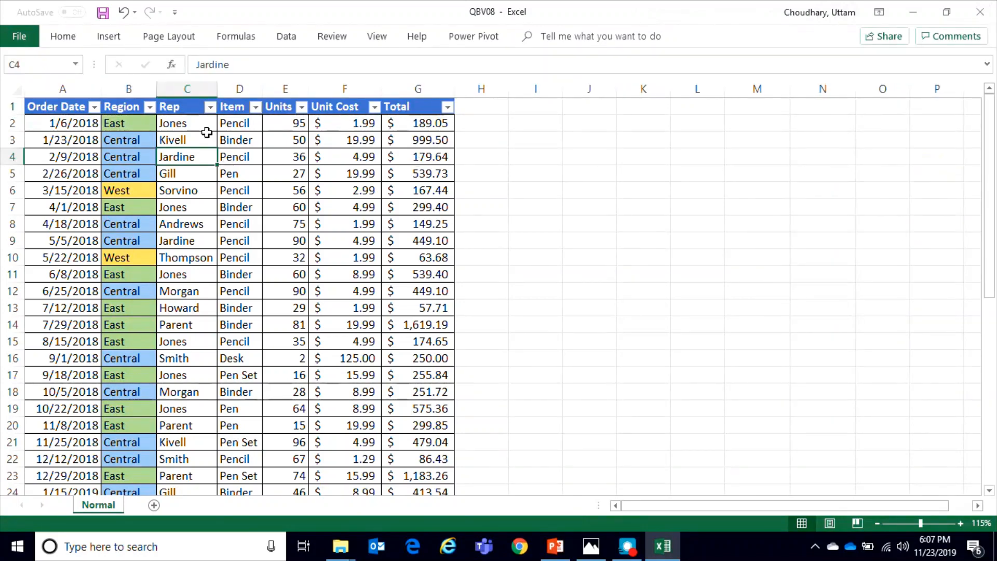
Review the Sort & Filter commands available for the table, and return to the Order Date column at cell A3.
{"action": "left_click", "coordinate": [63, 36]}
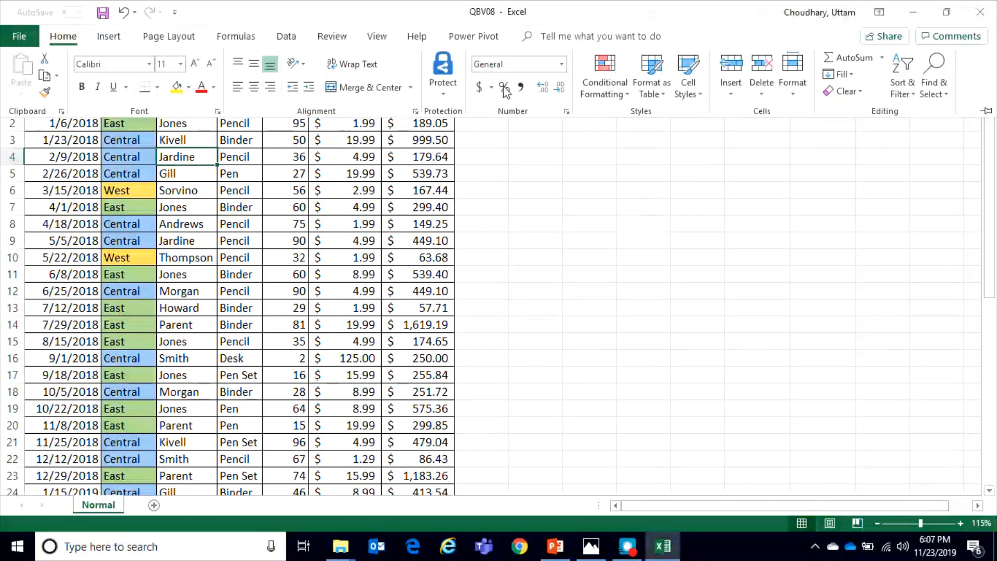
{"action": "left_click", "coordinate": [914, 101]}
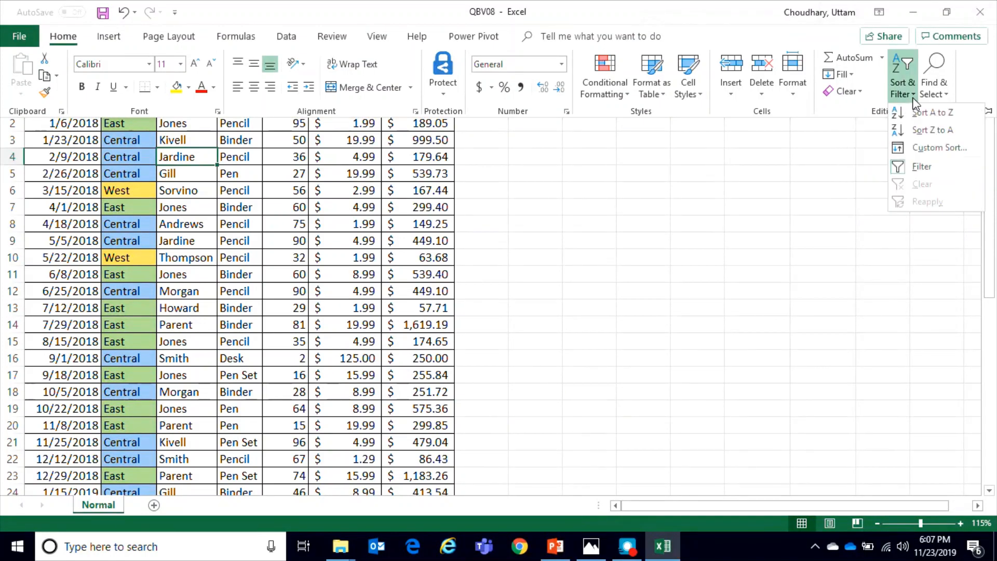
{"action": "left_click", "coordinate": [923, 173]}
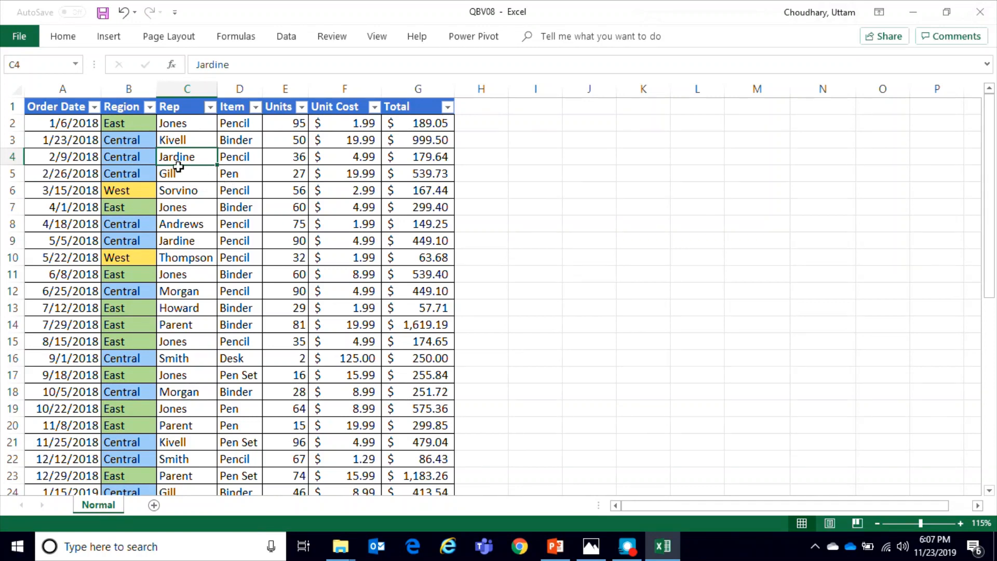
{"action": "left_click", "coordinate": [67, 170]}
{"action": "left_click", "coordinate": [89, 136]}
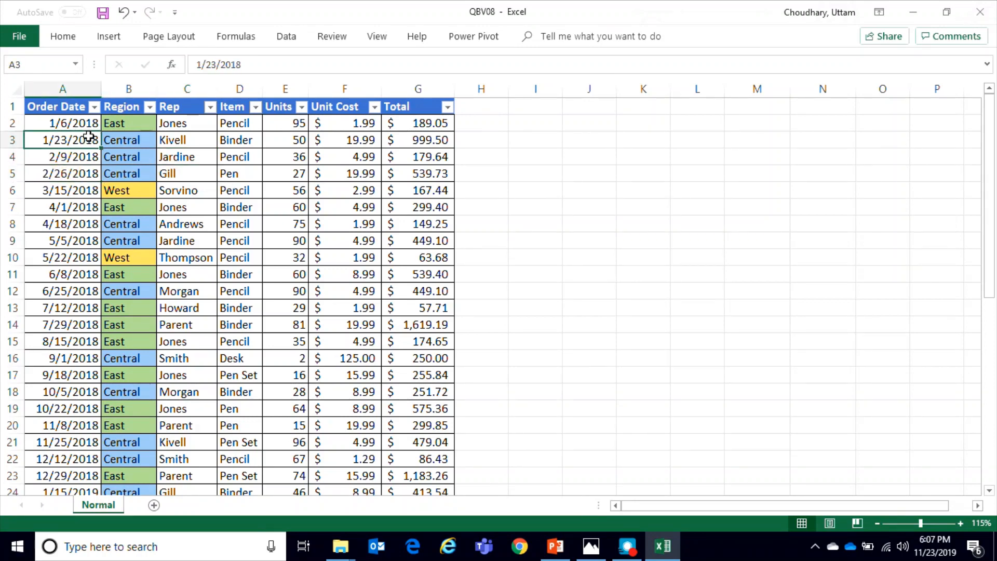
Look over sample entries across the sales table's columns in rows 4 to 6, from Order Date to Total.
{"action": "left_click", "coordinate": [201, 158]}
{"action": "left_click", "coordinate": [245, 158]}
{"action": "left_click", "coordinate": [285, 158]}
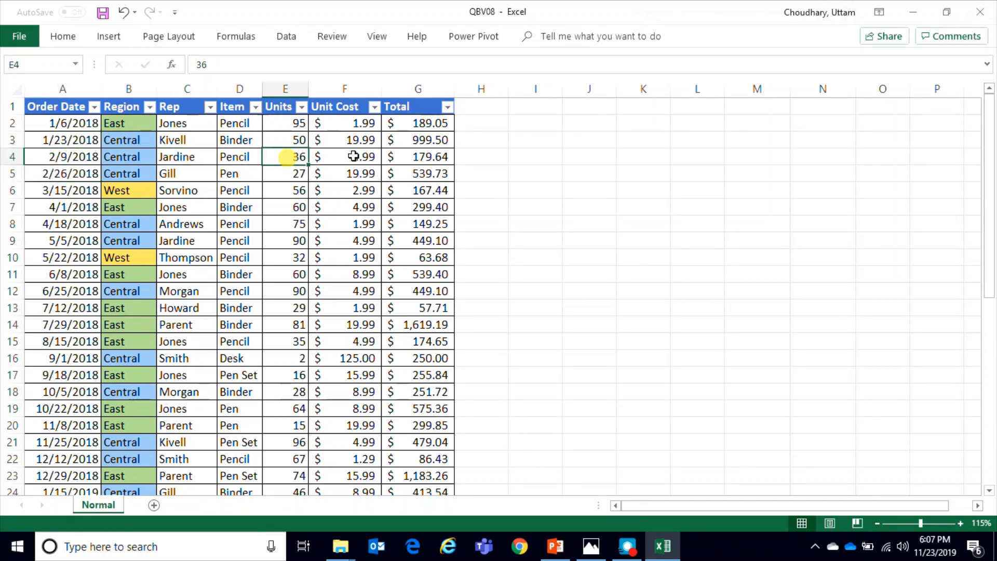
{"action": "left_click", "coordinate": [322, 171]}
{"action": "left_click", "coordinate": [418, 174]}
{"action": "left_click", "coordinate": [77, 175]}
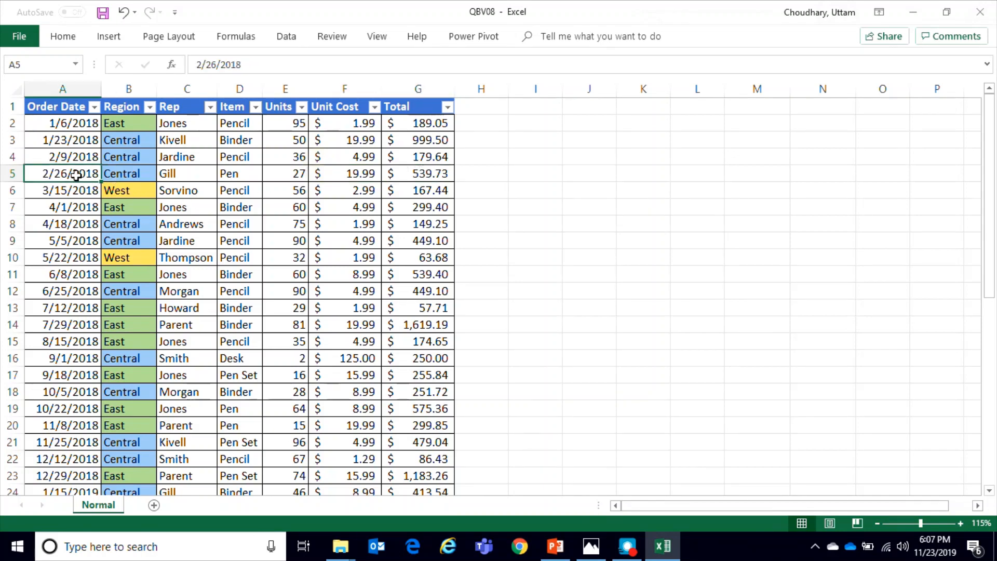
{"action": "left_click", "coordinate": [71, 88]}
{"action": "left_click", "coordinate": [130, 174]}
{"action": "left_click", "coordinate": [93, 173]}
{"action": "left_click", "coordinate": [125, 174]}
{"action": "left_click", "coordinate": [171, 174]}
{"action": "left_click", "coordinate": [218, 188]}
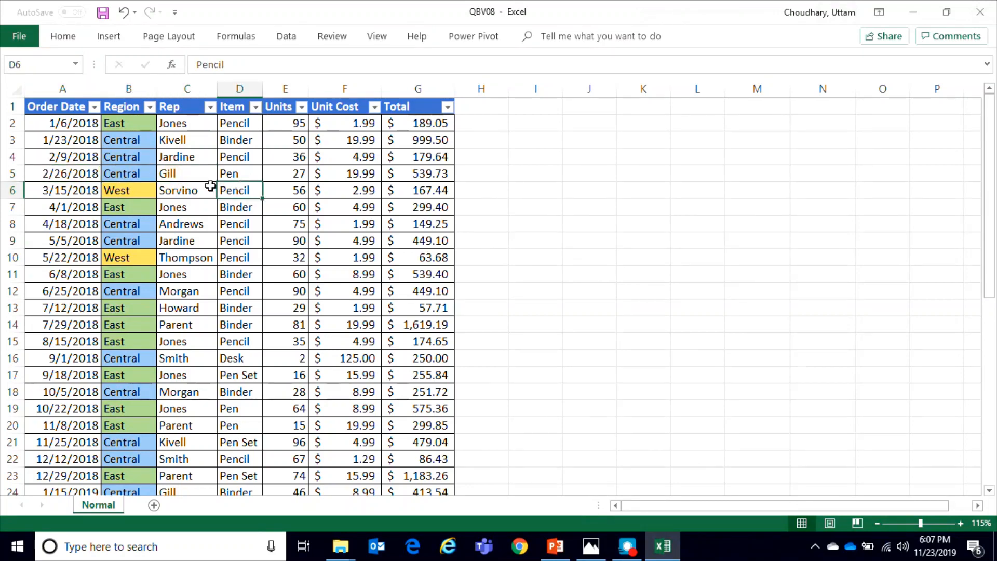
Highlight the dates in Order Date, the text in Region and the numbers in Total to compare their data types.
{"action": "left_click_drag", "start_coordinate": [63, 128], "coordinate": [63, 312]}
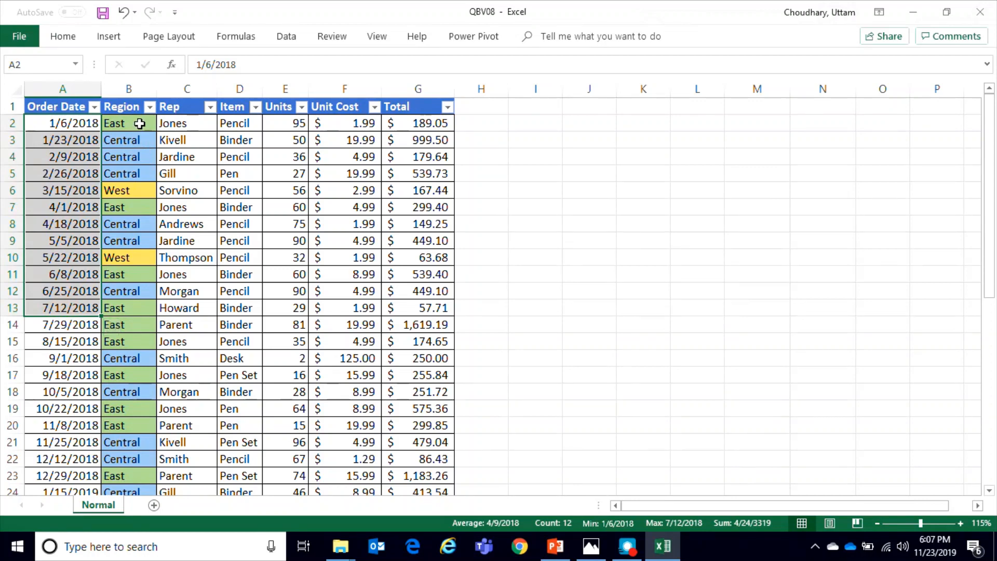
{"action": "left_click_drag", "start_coordinate": [138, 123], "coordinate": [125, 342]}
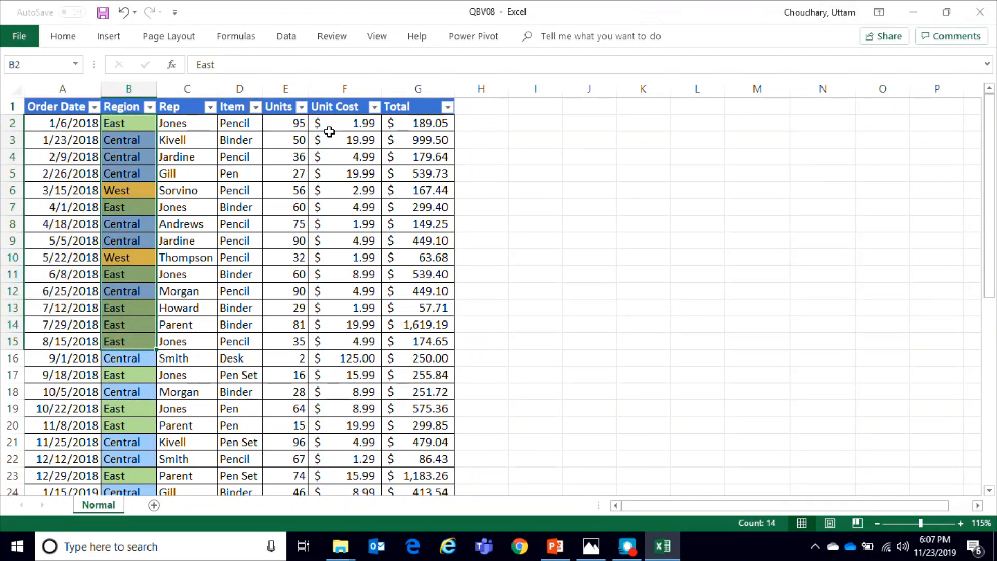
{"action": "left_click_drag", "start_coordinate": [424, 125], "coordinate": [416, 351]}
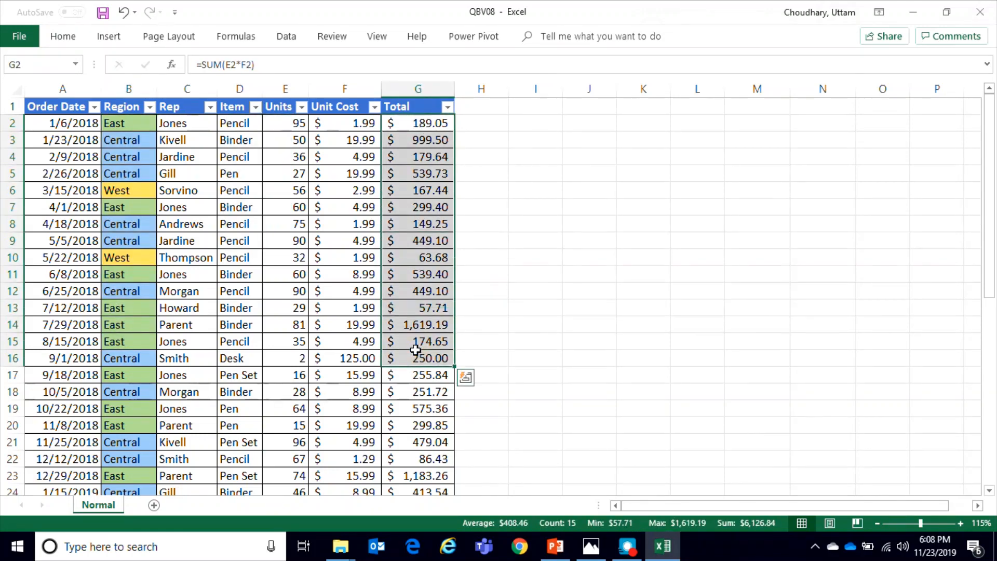
{"action": "left_click", "coordinate": [69, 261]}
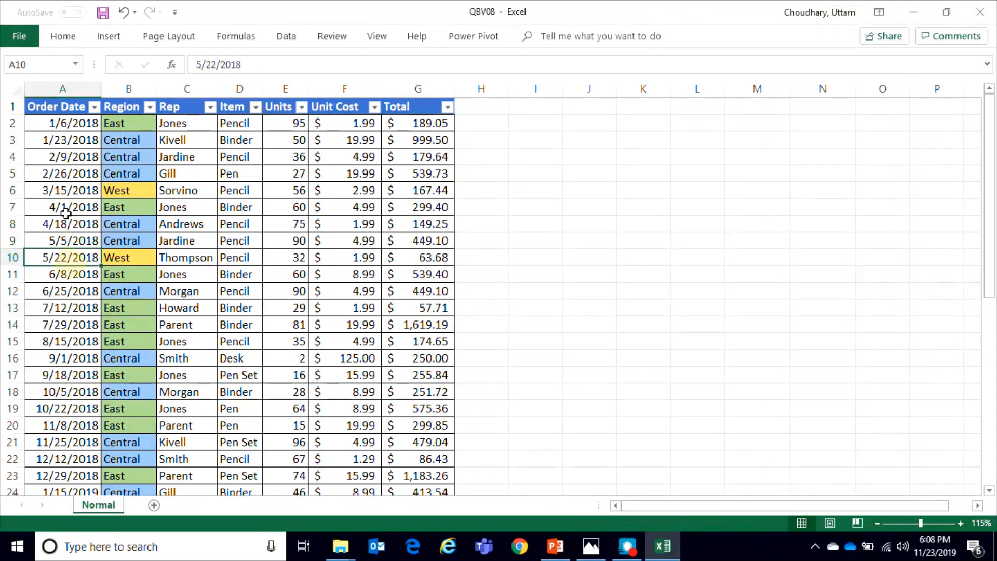
{"action": "left_click", "coordinate": [68, 167]}
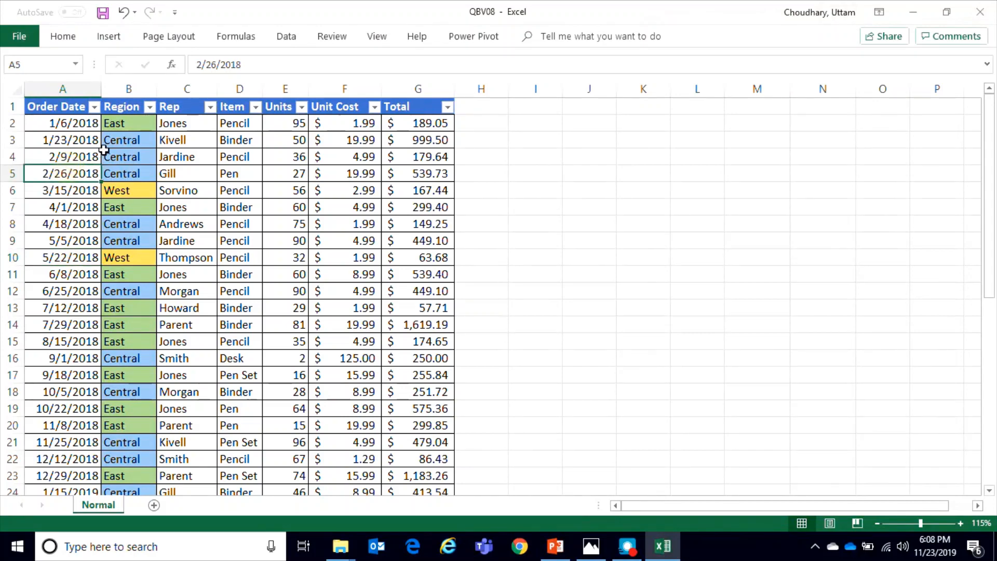
Open the filter options for Order Date and expand 2019 to examine its months.
{"action": "left_click", "coordinate": [95, 107]}
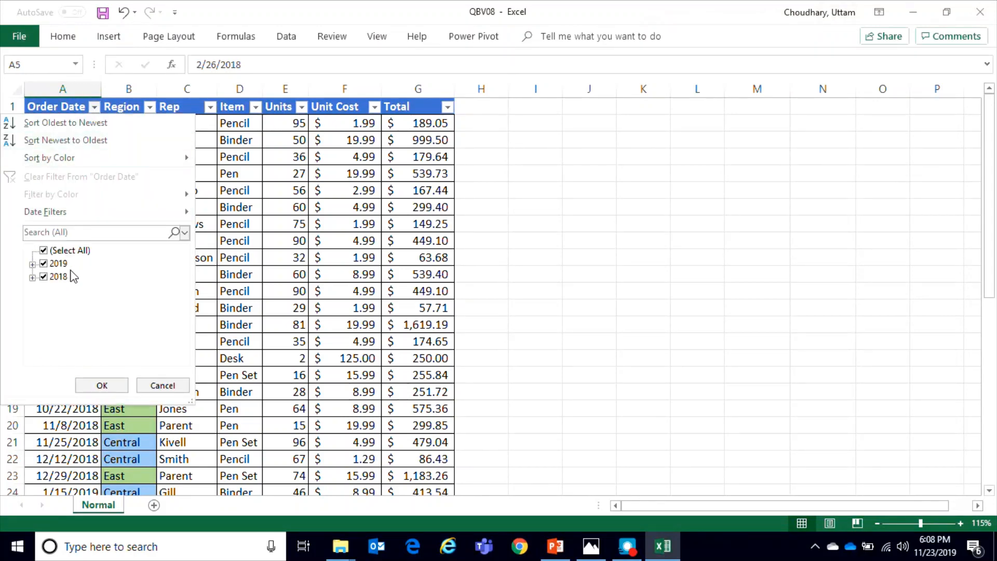
{"action": "left_click", "coordinate": [32, 265]}
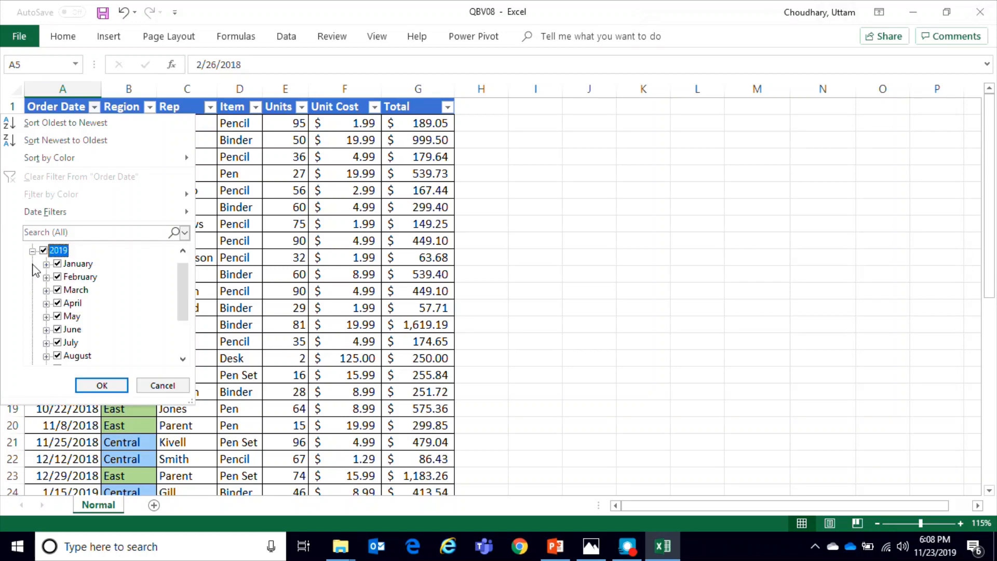
{"action": "scroll", "coordinate": [149, 288], "scroll_direction": "down", "scroll_amount": 2}
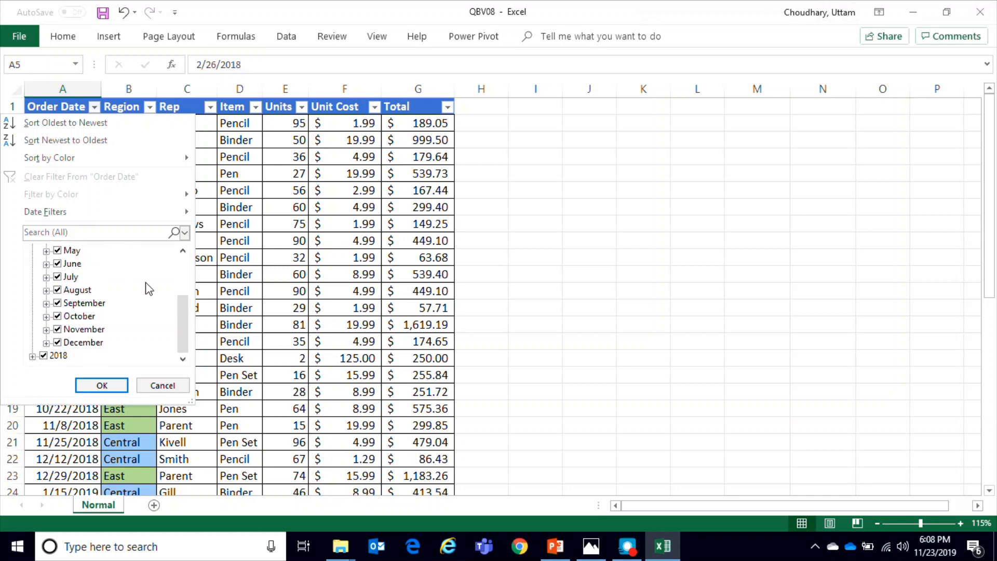
{"action": "scroll", "coordinate": [143, 325], "scroll_direction": "up", "scroll_amount": 3}
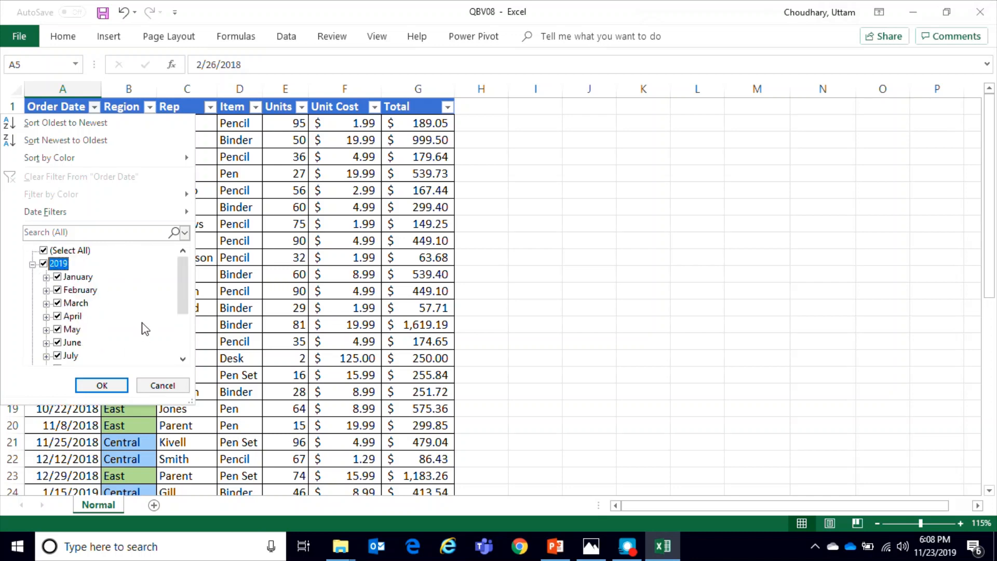
Expand January and February 2019 in the Order Date filter to examine their individual days, and collapse both months again.
{"action": "left_click", "coordinate": [46, 278]}
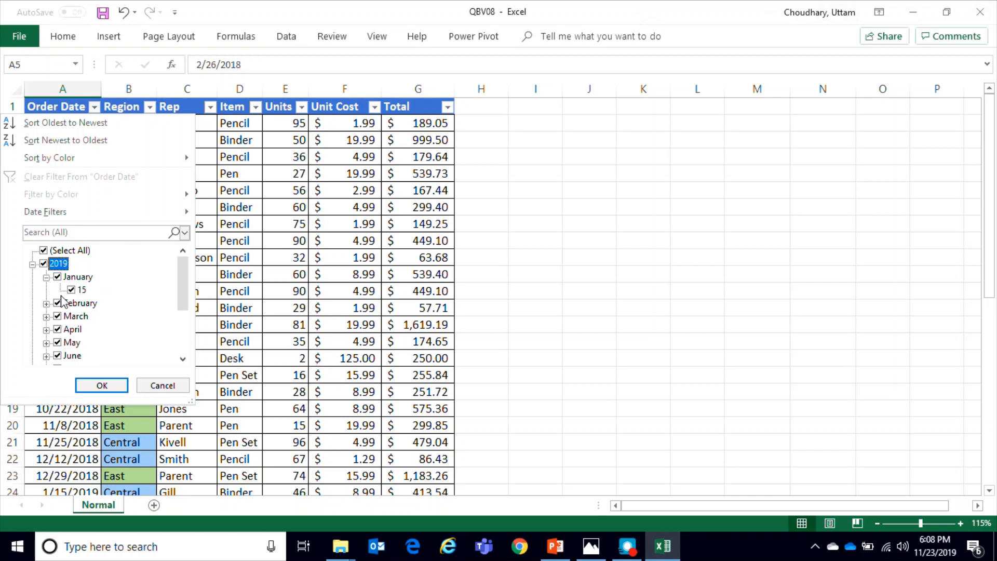
{"action": "left_click", "coordinate": [46, 303]}
{"action": "scroll", "coordinate": [128, 319], "scroll_direction": "down", "scroll_amount": 1}
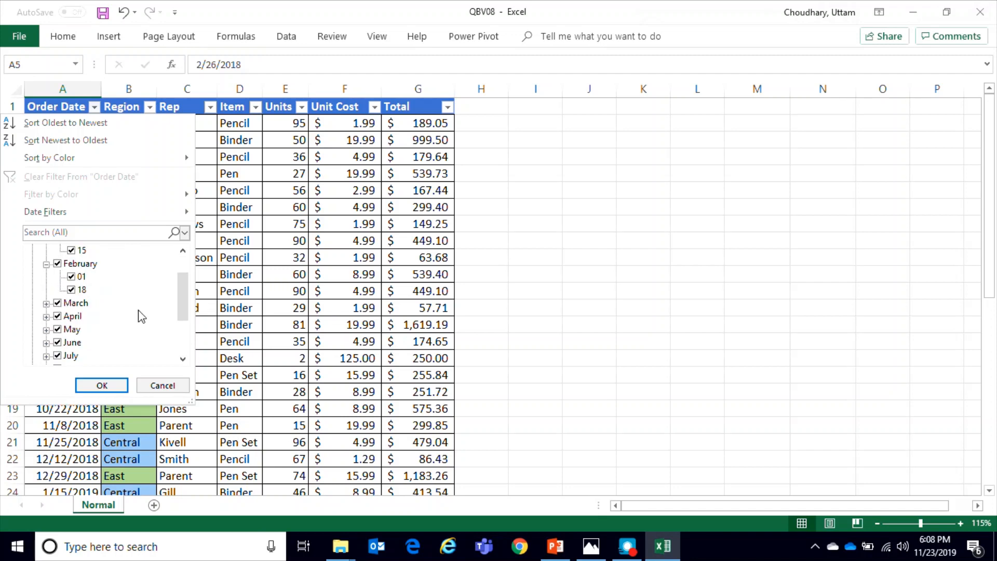
{"action": "scroll", "coordinate": [122, 312], "scroll_direction": "down", "scroll_amount": 2}
{"action": "scroll", "coordinate": [116, 311], "scroll_direction": "up", "scroll_amount": 2}
{"action": "scroll", "coordinate": [117, 310], "scroll_direction": "up", "scroll_amount": 1}
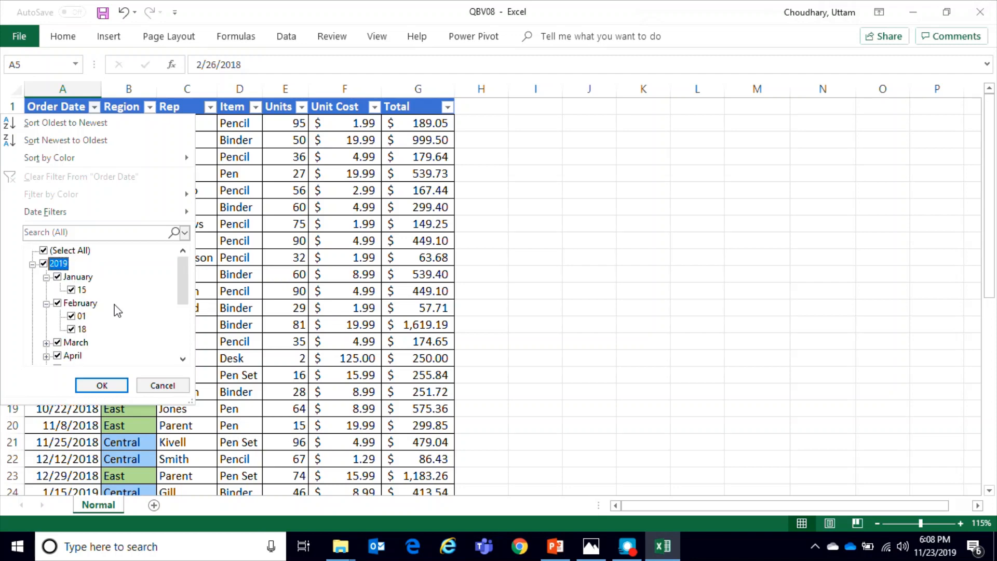
{"action": "left_click", "coordinate": [46, 303]}
{"action": "left_click", "coordinate": [46, 278]}
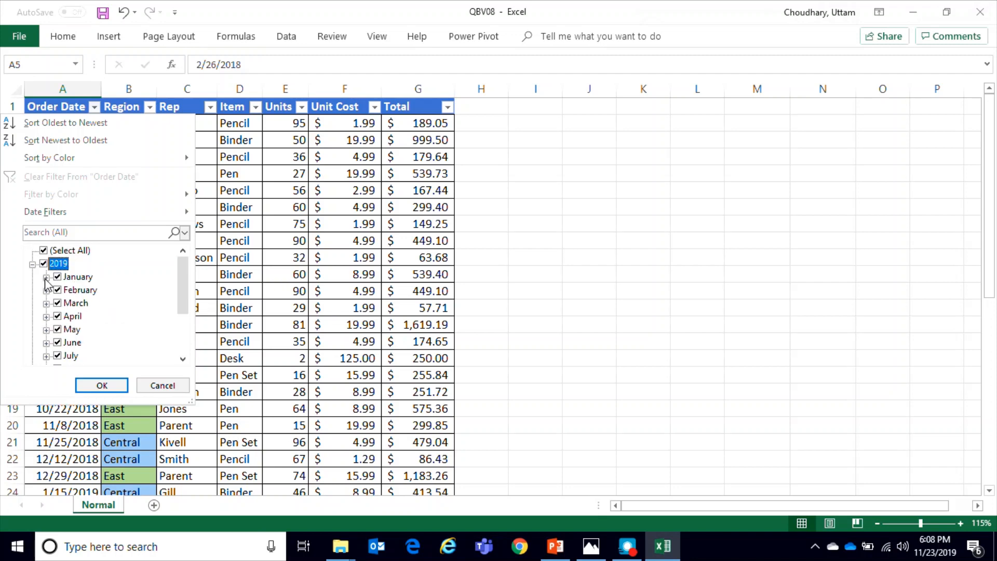
Compare the collapsed and expanded views of 2019, and review the Order Date column's sorting and Date Filters options without applying any.
{"action": "left_click", "coordinate": [33, 264]}
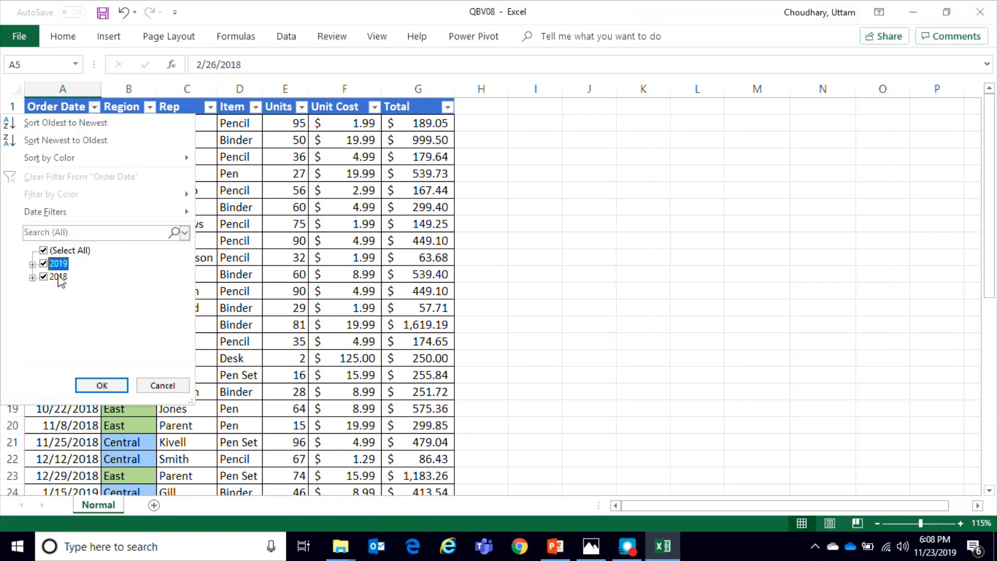
{"action": "left_click", "coordinate": [32, 264]}
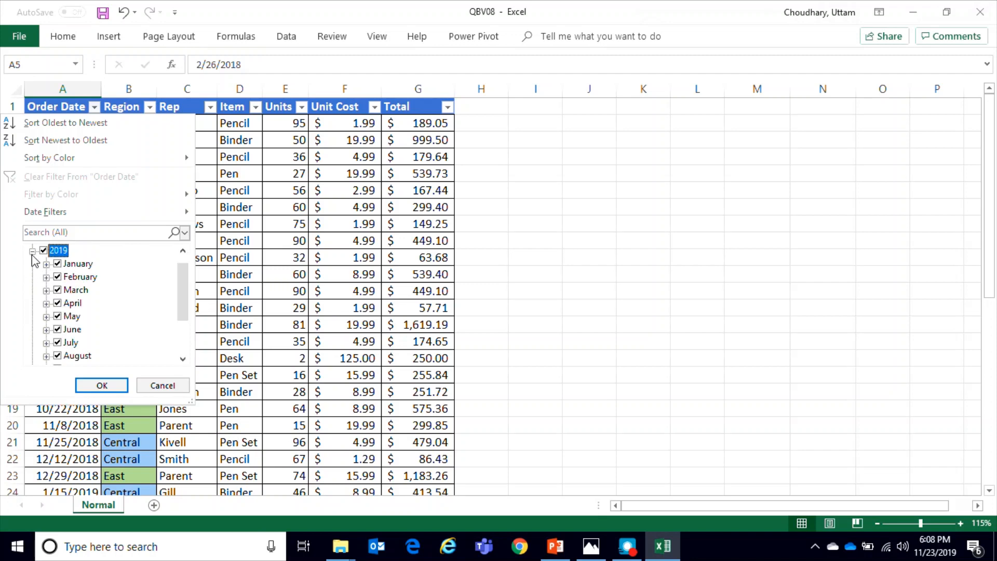
{"action": "left_click", "coordinate": [32, 251]}
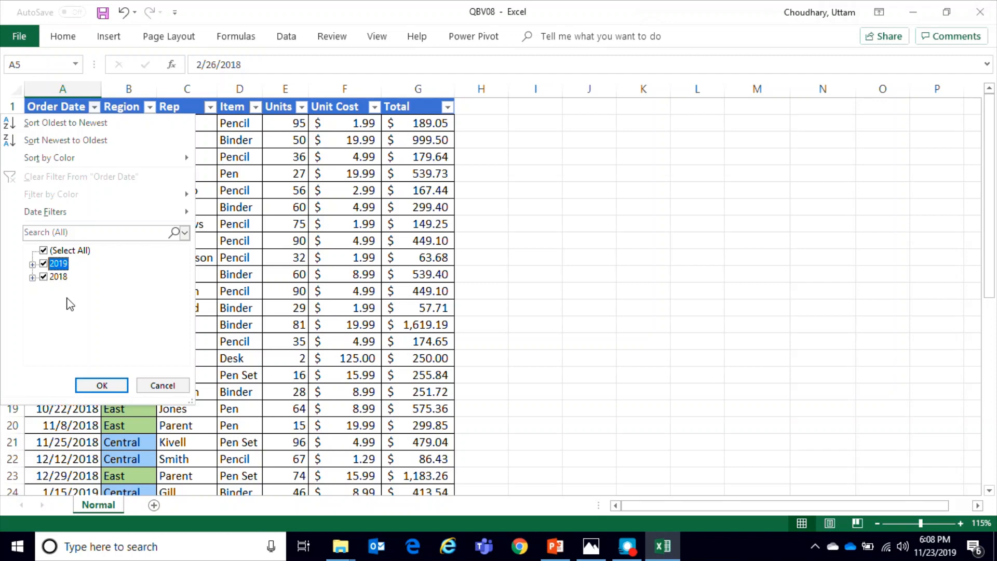
{"action": "left_click", "coordinate": [33, 265]}
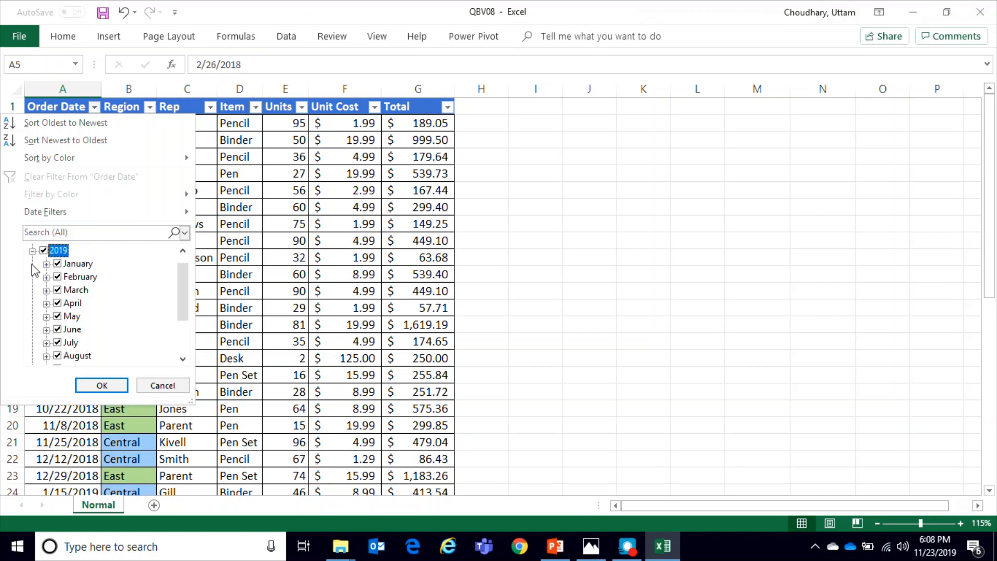
{"action": "left_click", "coordinate": [32, 252]}
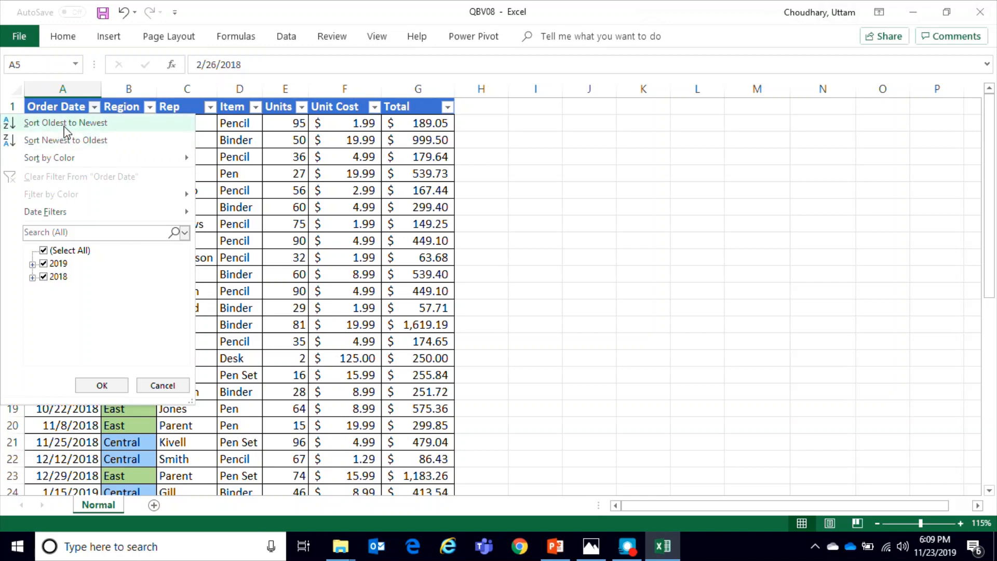
{"action": "mouse_move", "coordinate": [97, 165]}
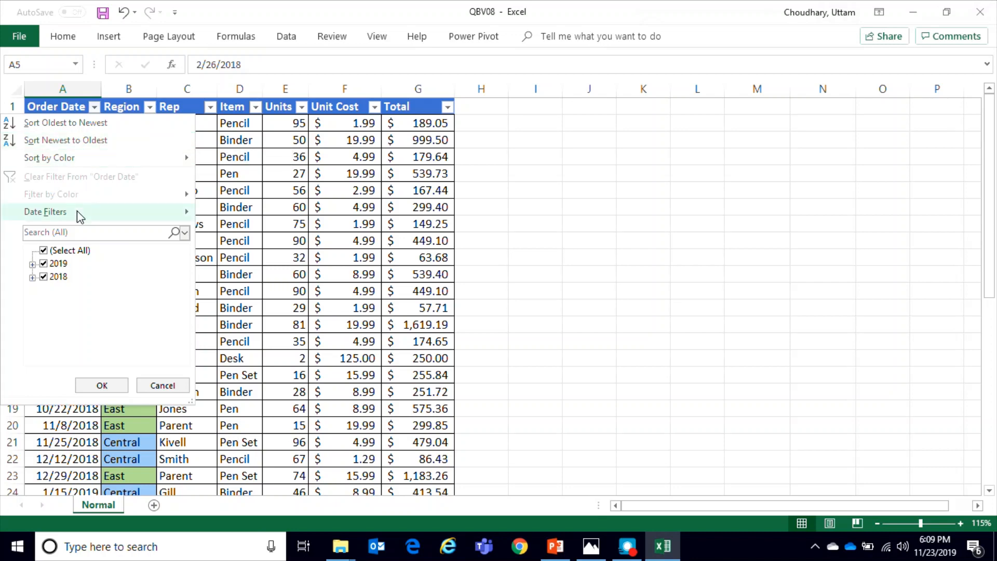
{"action": "mouse_move", "coordinate": [77, 212]}
{"action": "key", "text": "Escape"}
Check the filter options for Region, and highlight the color-coded entries in that column.
{"action": "left_click", "coordinate": [149, 107]}
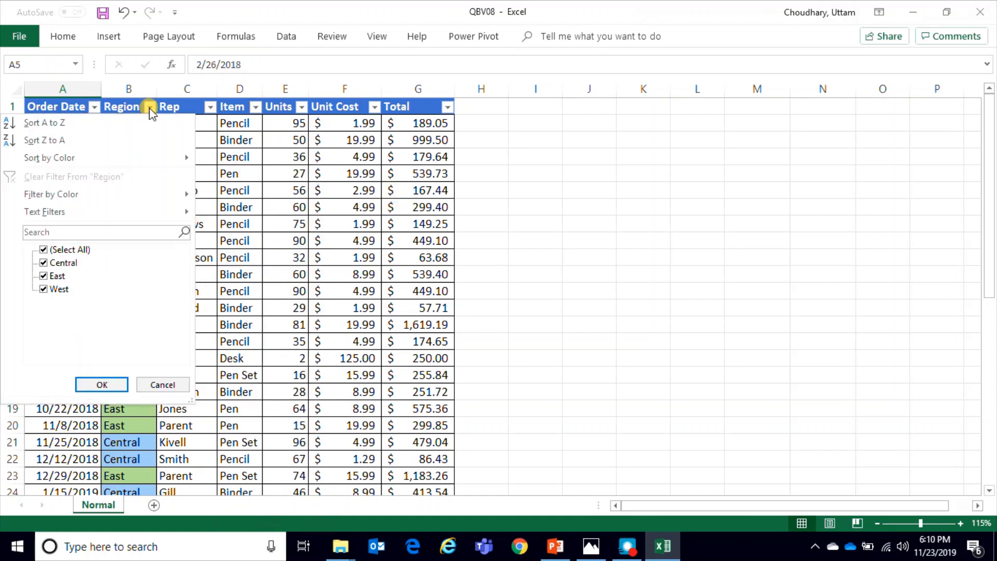
{"action": "key", "text": "Escape"}
{"action": "left_click", "coordinate": [126, 125]}
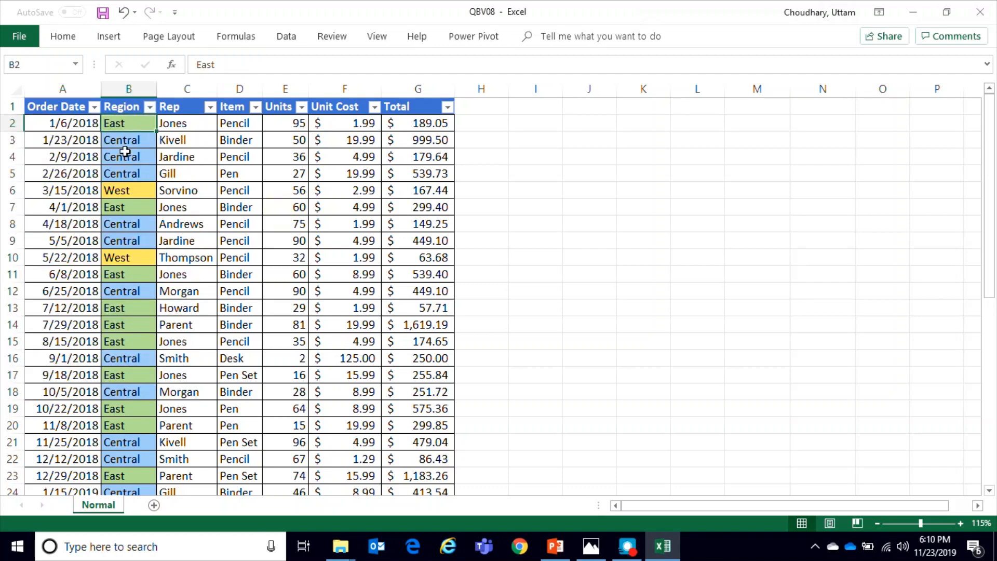
{"action": "left_click_drag", "start_coordinate": [125, 151], "coordinate": [117, 372]}
{"action": "left_click", "coordinate": [117, 372]}
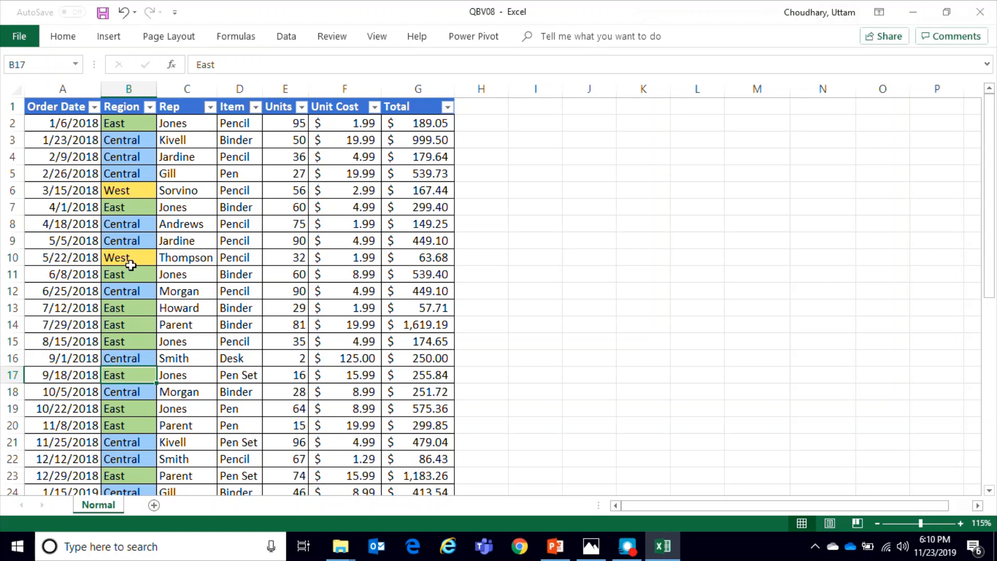
{"action": "left_click_drag", "start_coordinate": [124, 125], "coordinate": [115, 357]}
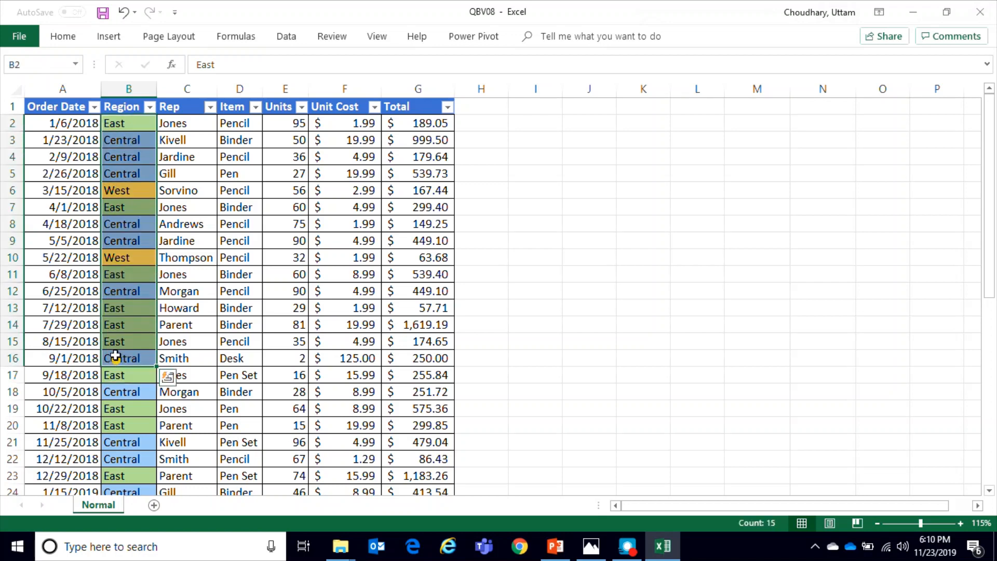
Sort the table by the green cell color in the Region column, and examine the East rows.
{"action": "left_click", "coordinate": [120, 290]}
{"action": "left_click", "coordinate": [150, 108]}
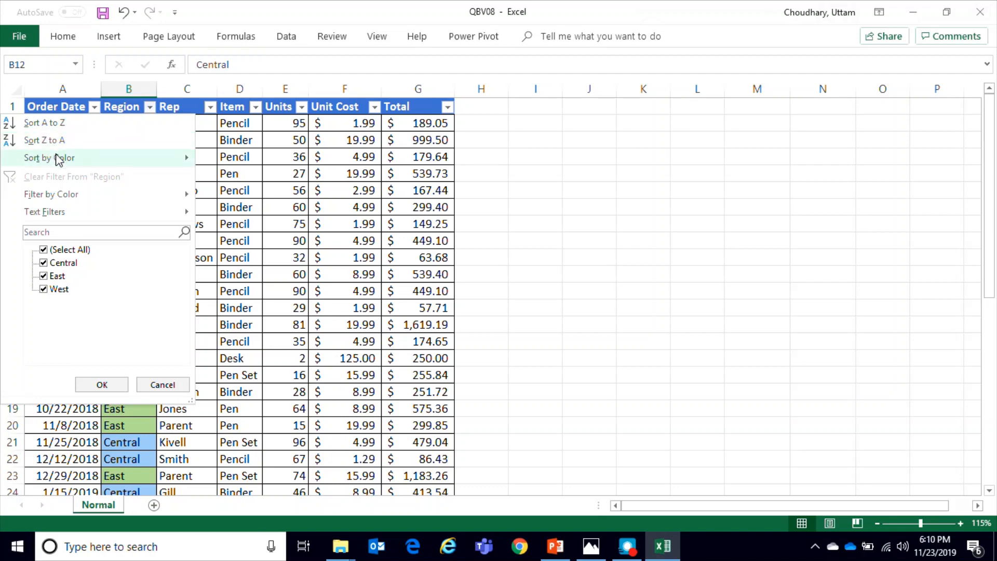
{"action": "mouse_move", "coordinate": [59, 161]}
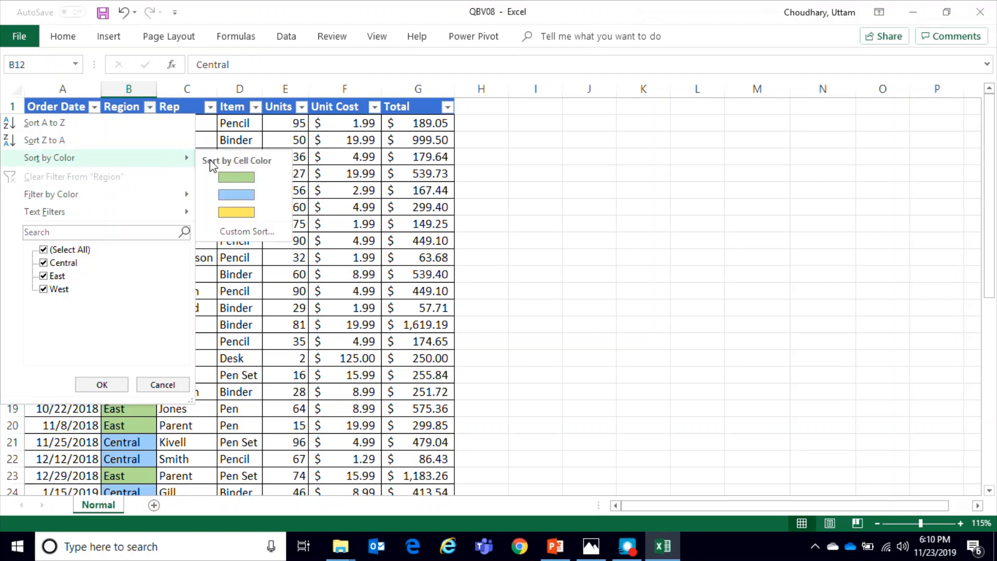
{"action": "left_click", "coordinate": [235, 178]}
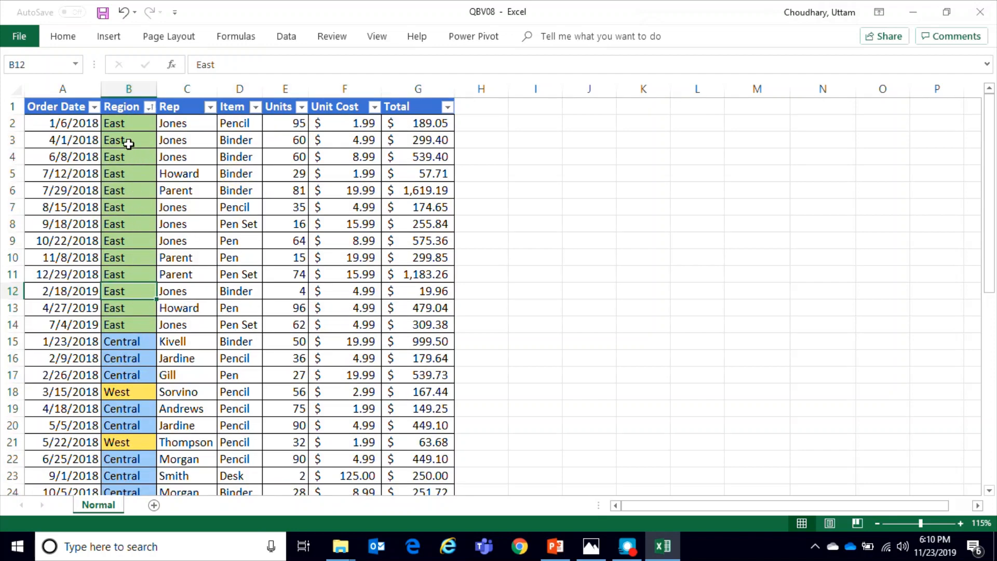
{"action": "left_click_drag", "start_coordinate": [130, 129], "coordinate": [112, 323]}
{"action": "left_click", "coordinate": [139, 156]}
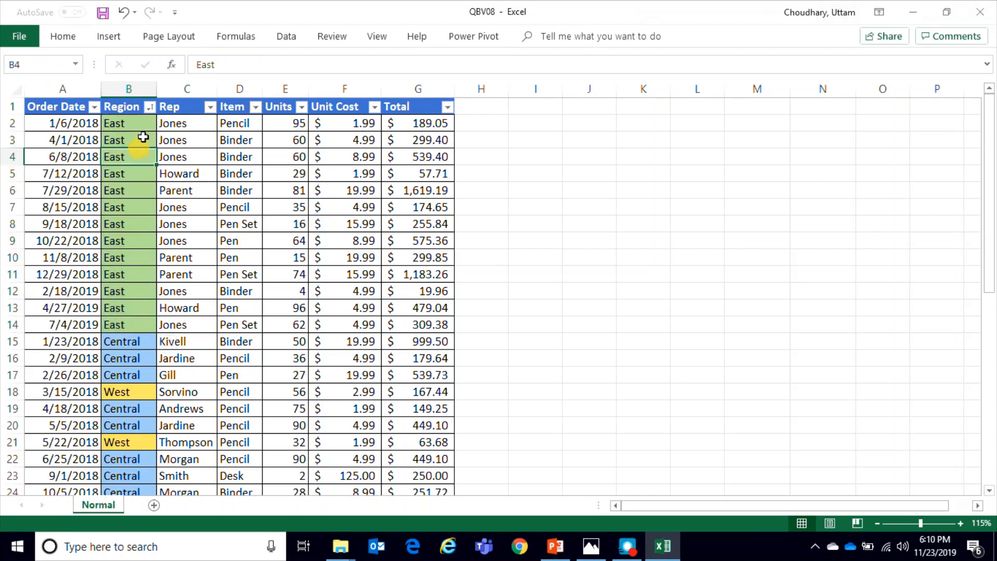
Undo the color sort on the Region column.
{"action": "key", "text": "ctrl+z"}
{"action": "left_click", "coordinate": [151, 107]}
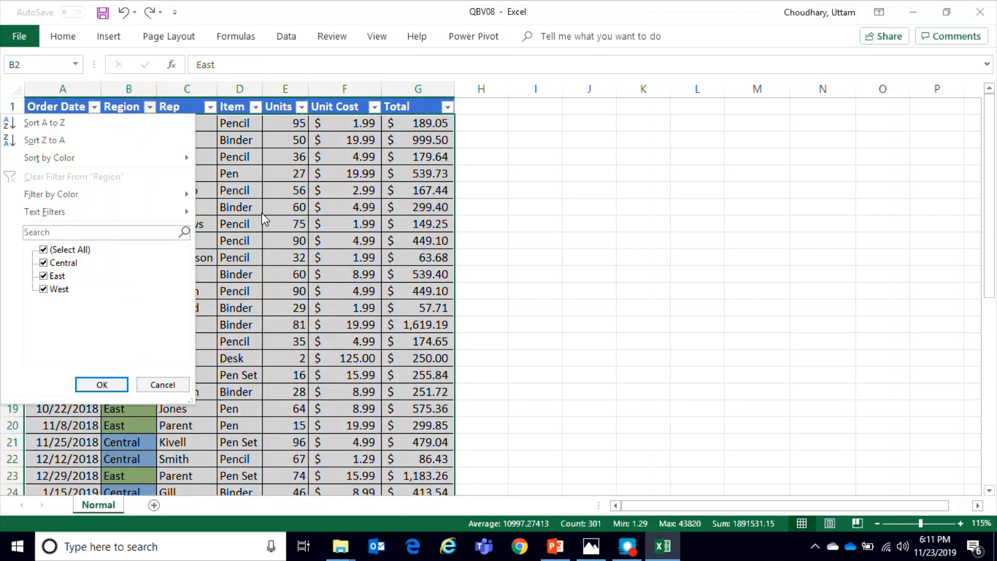
{"action": "key", "text": "Escape"}
Review the Sort by Color, Filter by Color and Text Filters options for the Region column, working from cell B4.
{"action": "left_click", "coordinate": [133, 152]}
{"action": "left_click", "coordinate": [149, 106]}
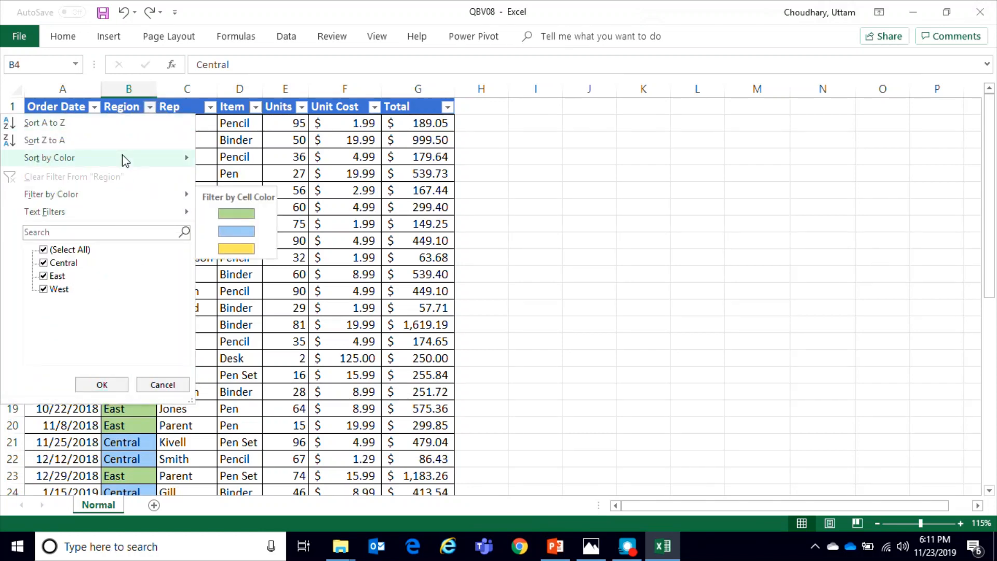
{"action": "mouse_move", "coordinate": [130, 158]}
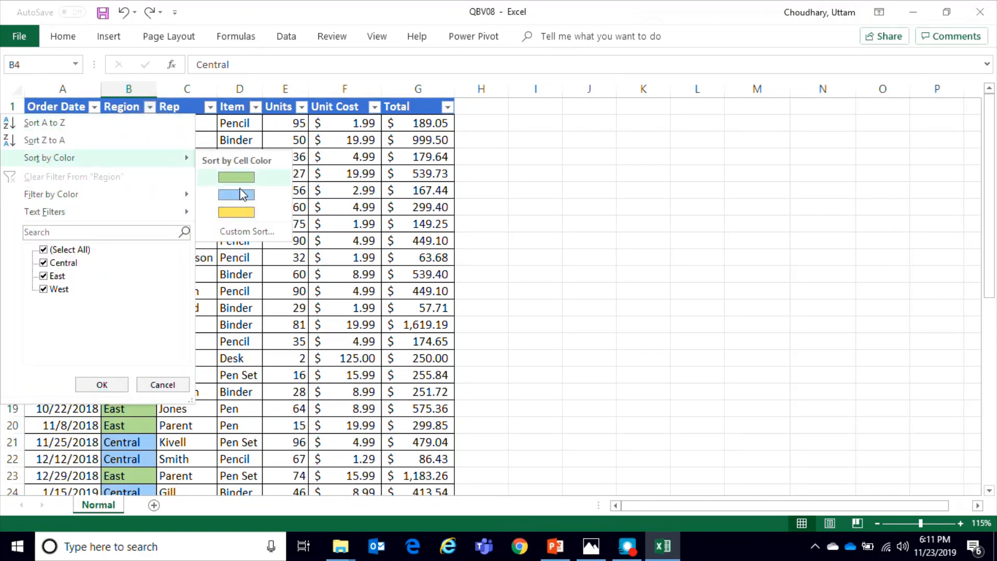
{"action": "mouse_move", "coordinate": [67, 200]}
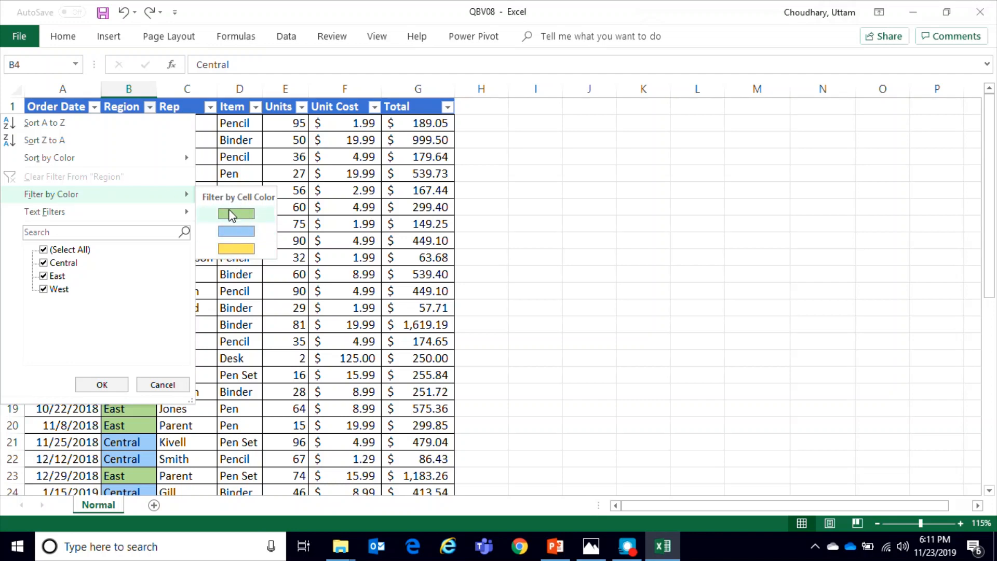
{"action": "mouse_move", "coordinate": [117, 219]}
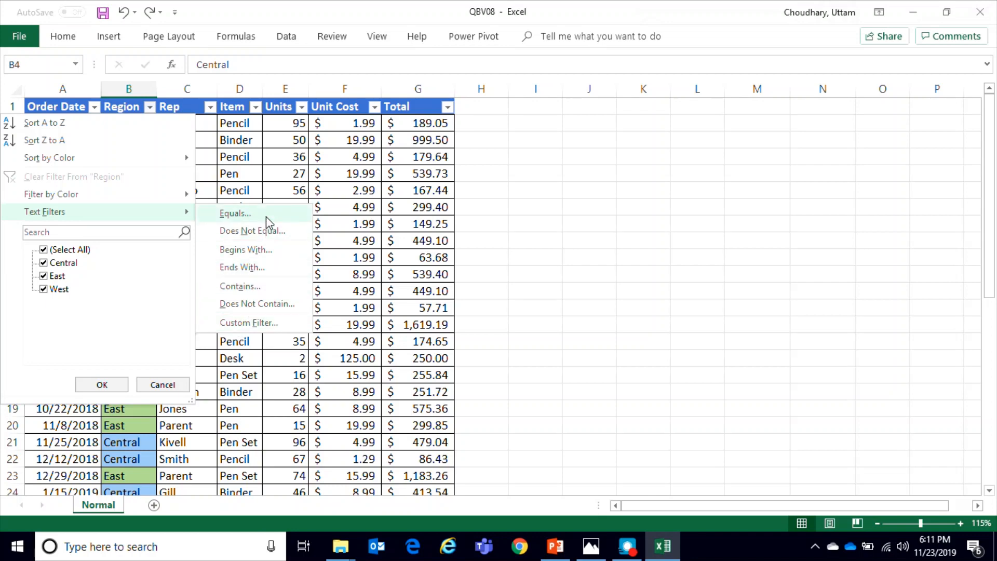
Filter the Region column to entries that equal Central with a text filter, and clear that filter again.
{"action": "left_click", "coordinate": [266, 216]}
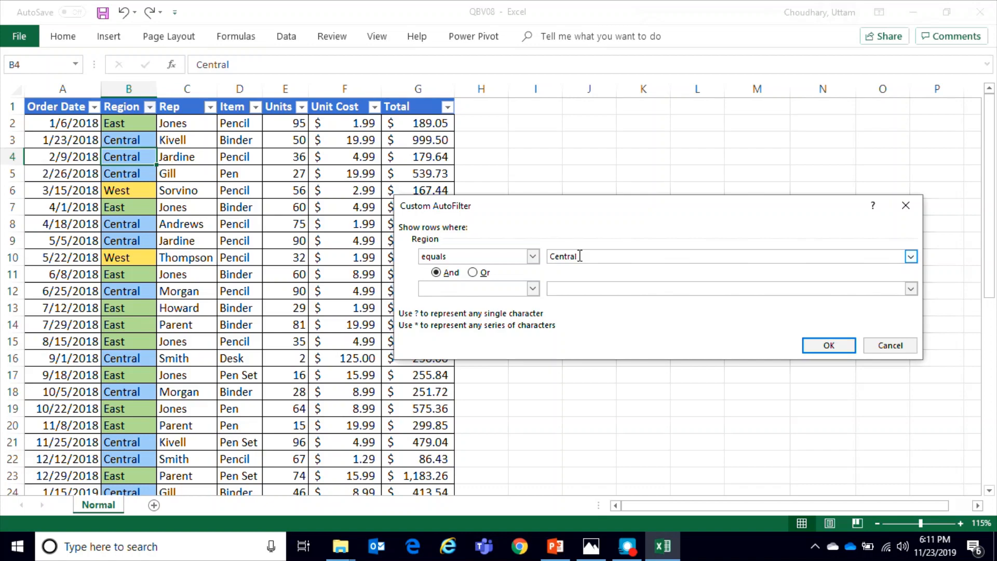
{"action": "left_click", "coordinate": [823, 347]}
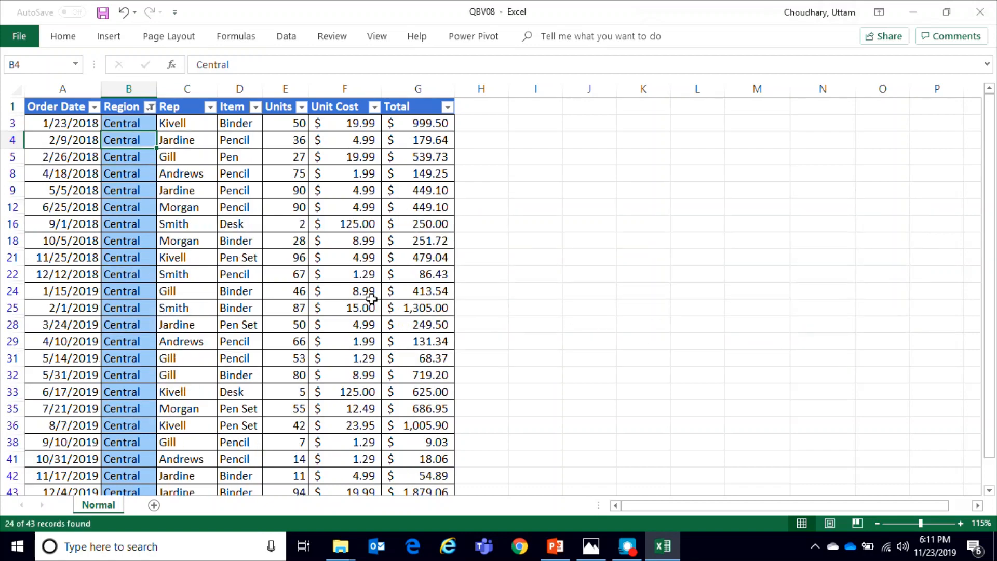
{"action": "scroll", "coordinate": [368, 298], "scroll_direction": "down", "scroll_amount": 3}
{"action": "scroll", "coordinate": [369, 293], "scroll_direction": "up", "scroll_amount": 3}
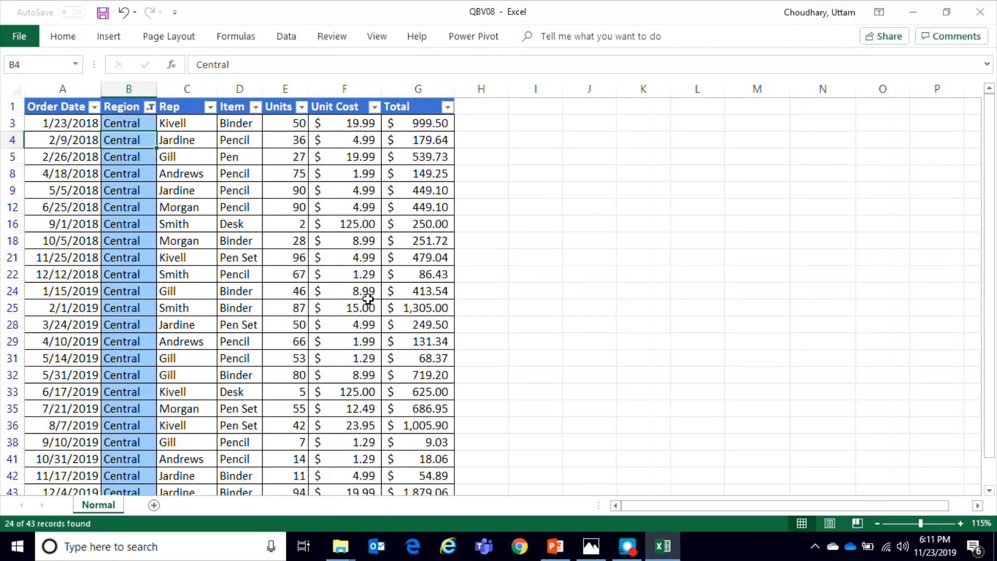
{"action": "left_click", "coordinate": [150, 107]}
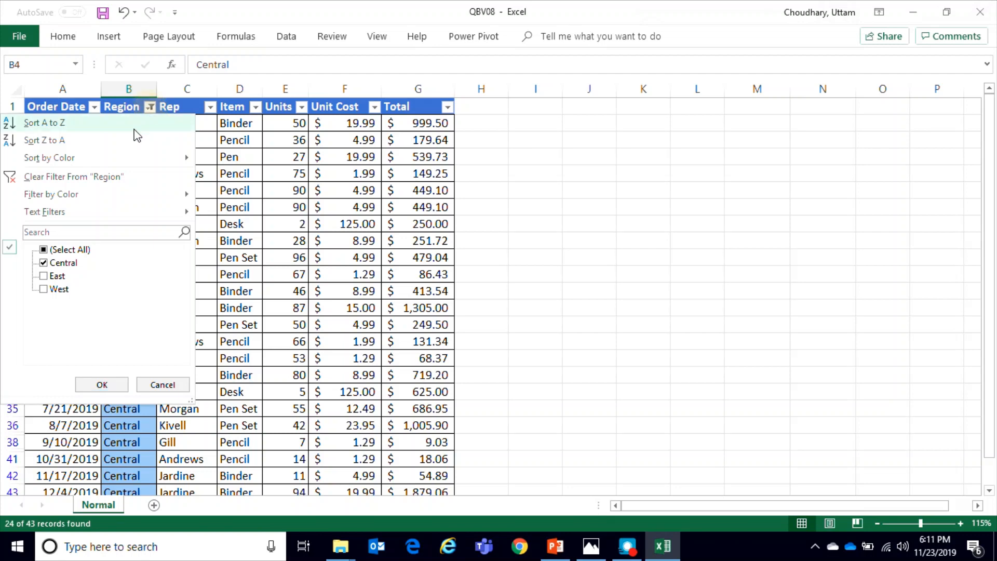
{"action": "left_click", "coordinate": [102, 176]}
Filter the Region column to entries that equal West with a text filter, and clear the West filter again.
{"action": "left_click", "coordinate": [150, 107]}
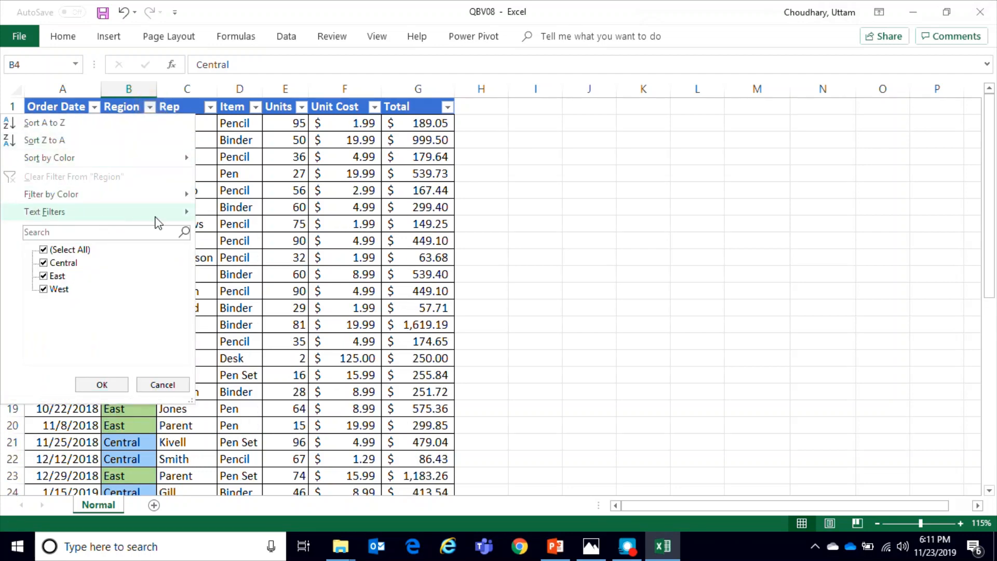
{"action": "mouse_move", "coordinate": [159, 215]}
{"action": "left_click", "coordinate": [249, 208]}
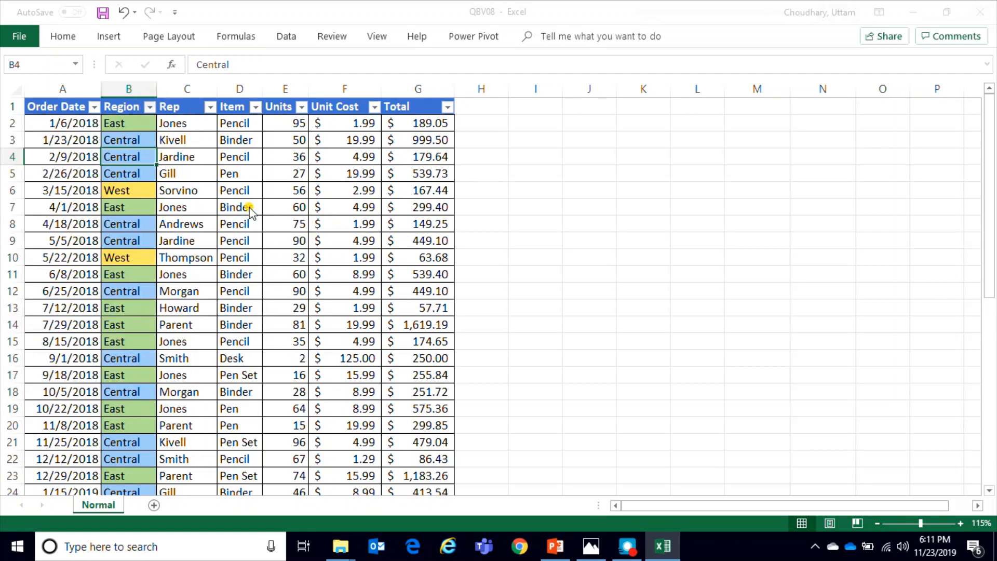
{"action": "left_click", "coordinate": [619, 253]}
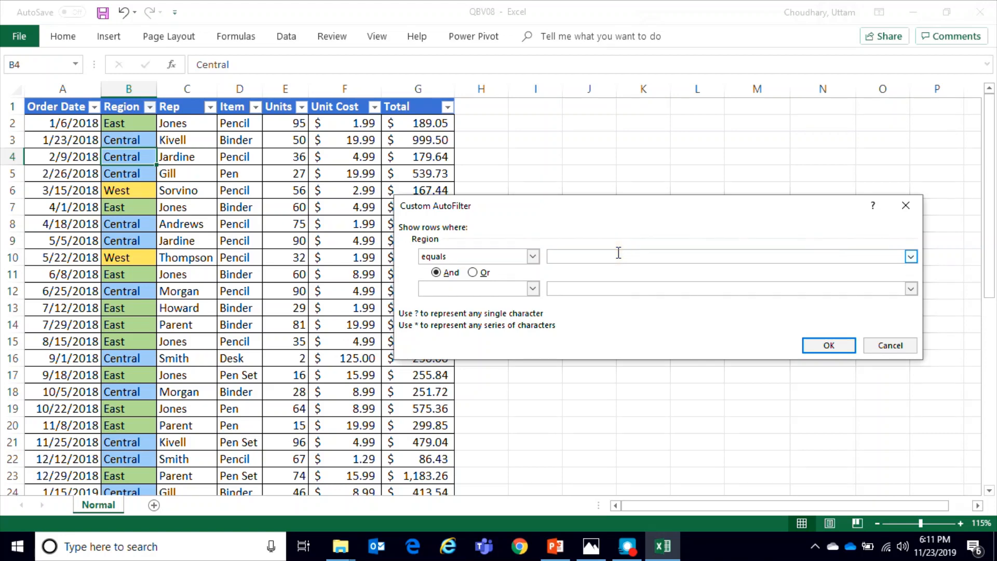
{"action": "left_click", "coordinate": [833, 350]}
{"action": "left_click", "coordinate": [136, 175]}
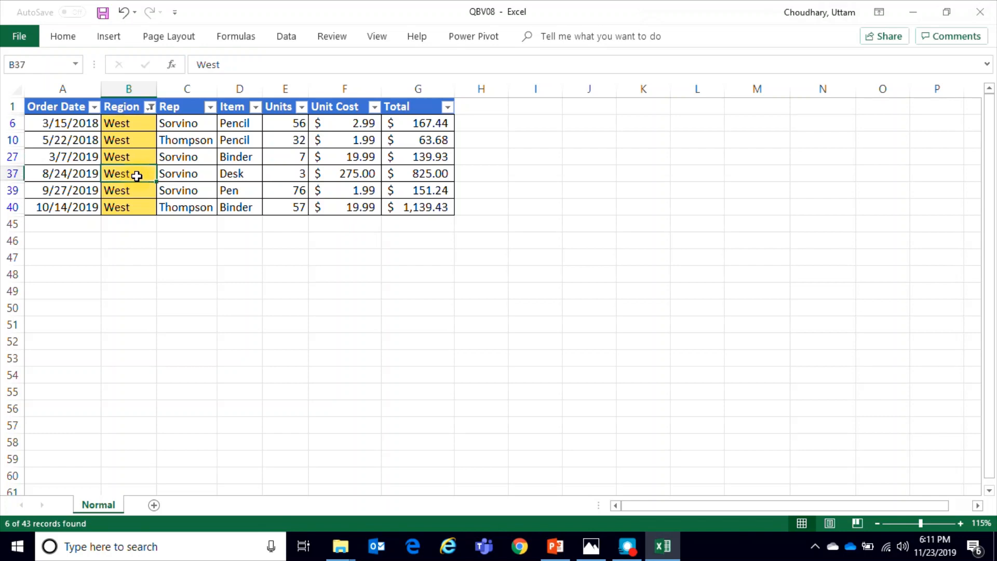
{"action": "left_click", "coordinate": [149, 107]}
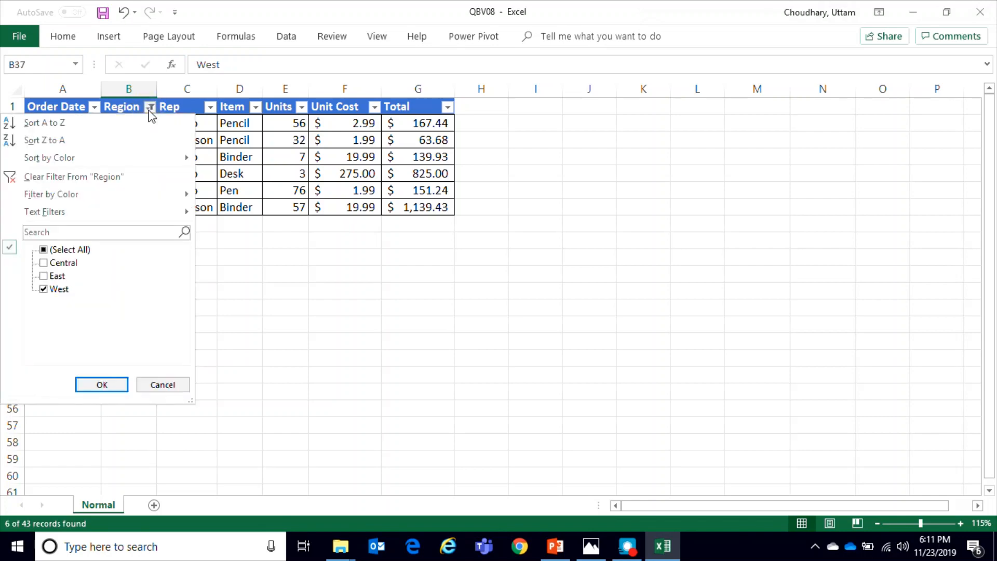
{"action": "left_click", "coordinate": [87, 183]}
Review the value checklist and the Text Filters conditions available for the Region column.
{"action": "left_click", "coordinate": [130, 157]}
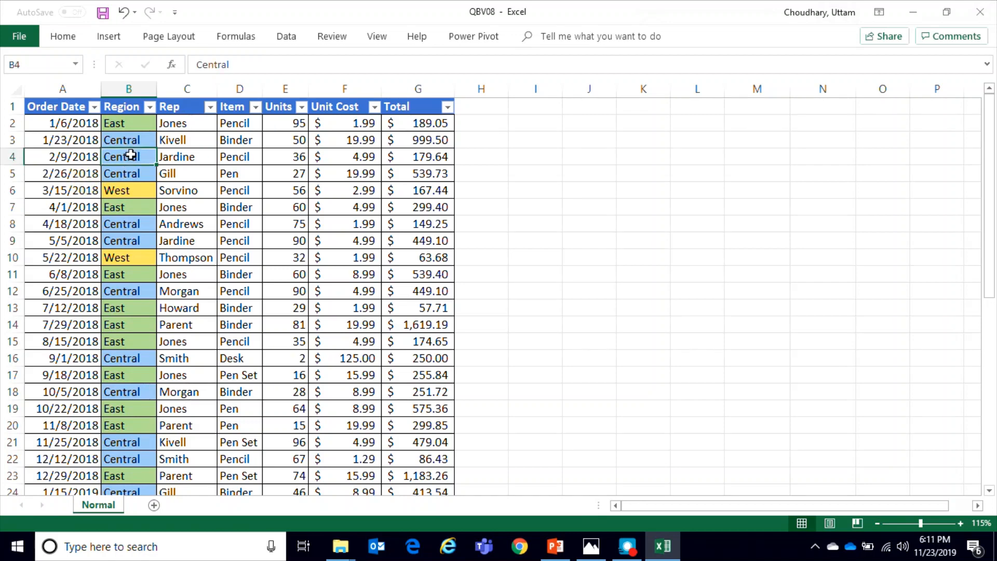
{"action": "left_click", "coordinate": [150, 107]}
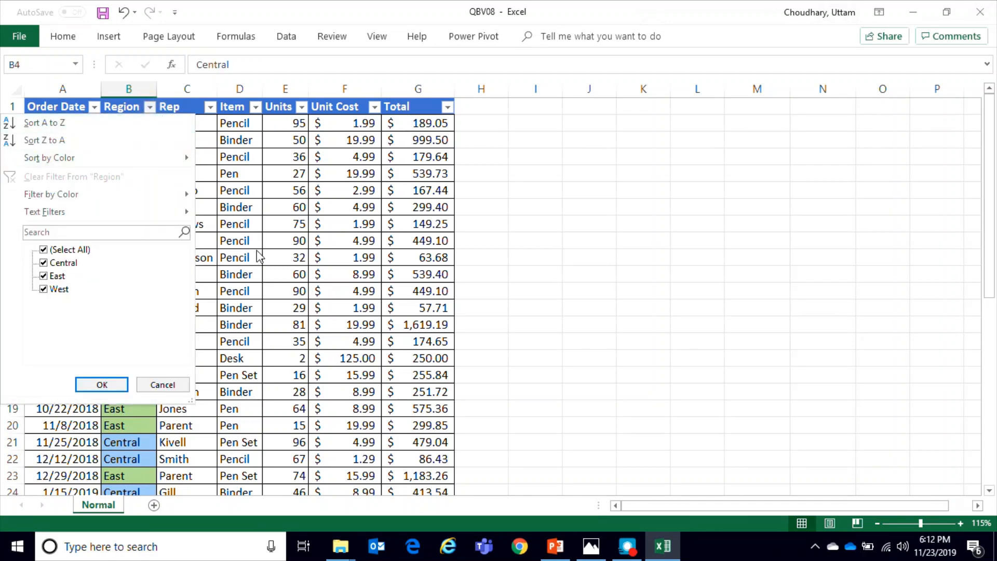
{"action": "left_click", "coordinate": [258, 257]}
{"action": "left_click", "coordinate": [147, 191]}
{"action": "left_click", "coordinate": [153, 107]}
{"action": "mouse_move", "coordinate": [130, 218]}
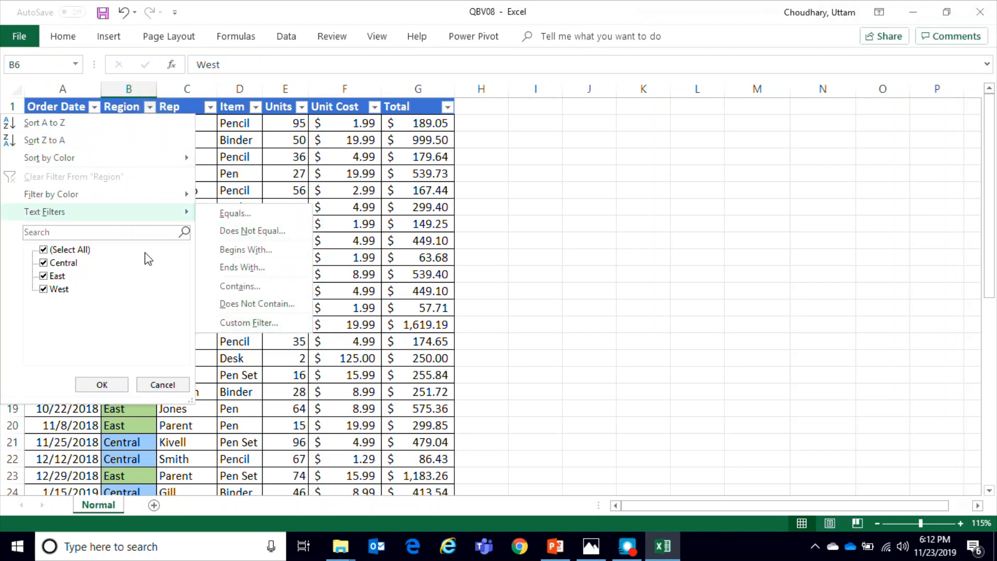
{"action": "left_click", "coordinate": [249, 155]}
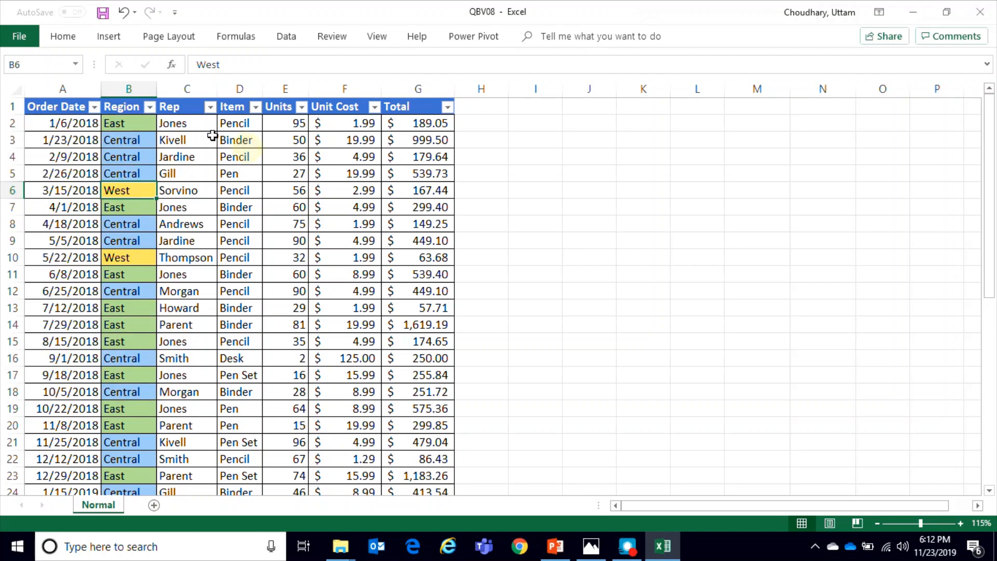
Compare the sort and filter options offered for the Total column with those for the Order Date column.
{"action": "left_click", "coordinate": [188, 123]}
{"action": "left_click", "coordinate": [273, 123]}
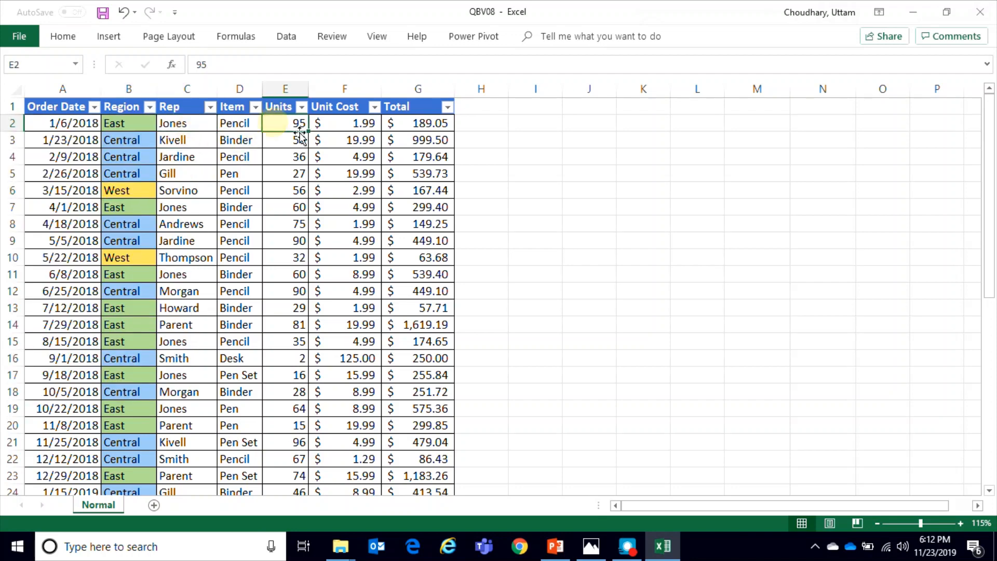
{"action": "left_click", "coordinate": [422, 121]}
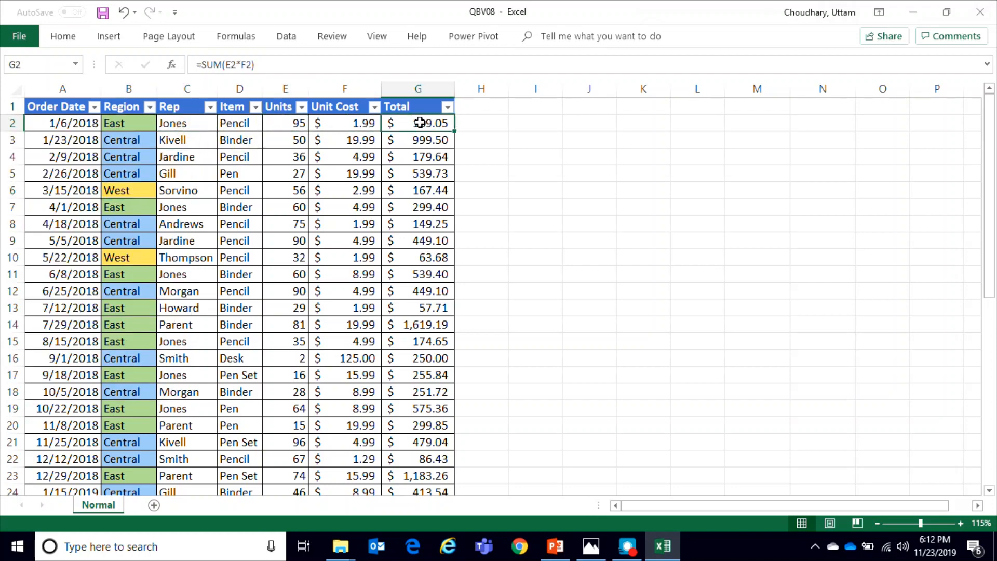
{"action": "left_click", "coordinate": [447, 107]}
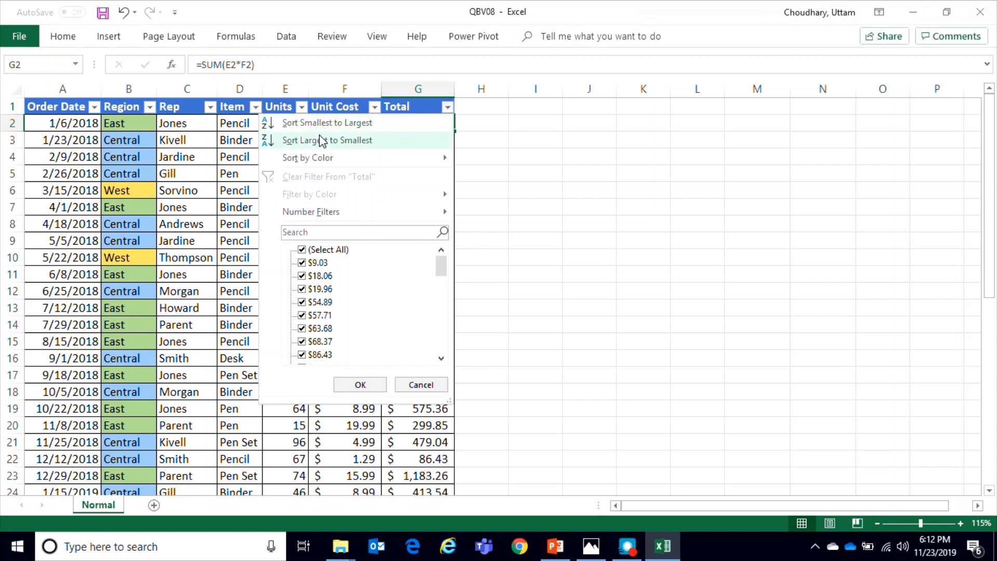
{"action": "key", "text": "Escape"}
{"action": "left_click", "coordinate": [94, 106]}
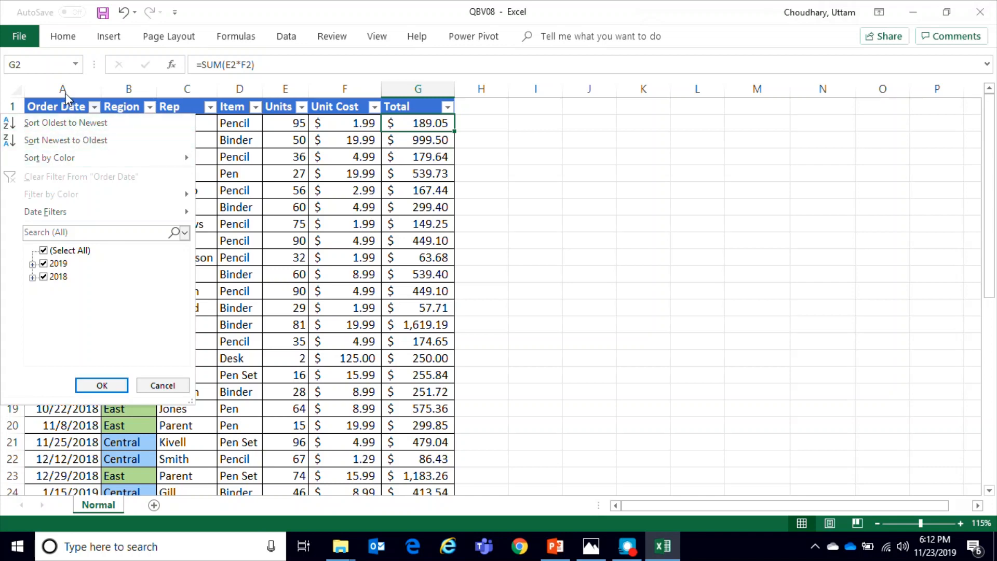
{"action": "left_click", "coordinate": [458, 169]}
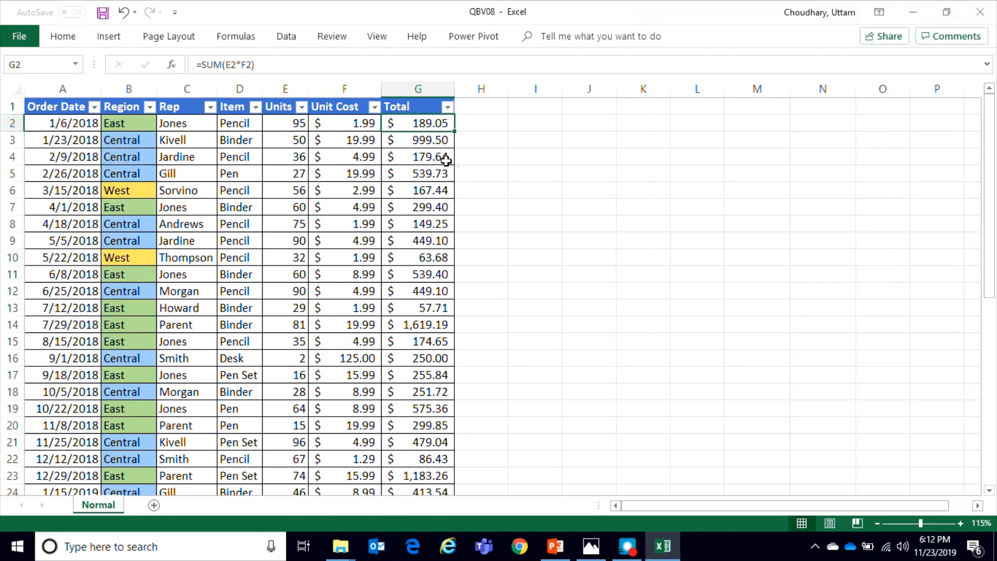
Examine the Sort by Color and Number Filters options for the Total column, working from cell G3.
{"action": "left_click", "coordinate": [415, 147]}
{"action": "left_click", "coordinate": [446, 107]}
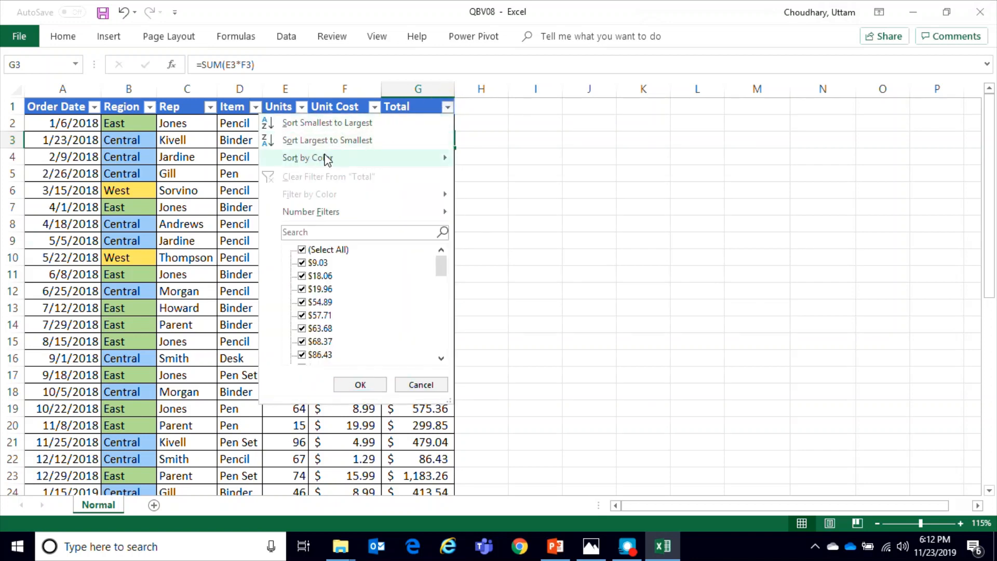
{"action": "mouse_move", "coordinate": [326, 160]}
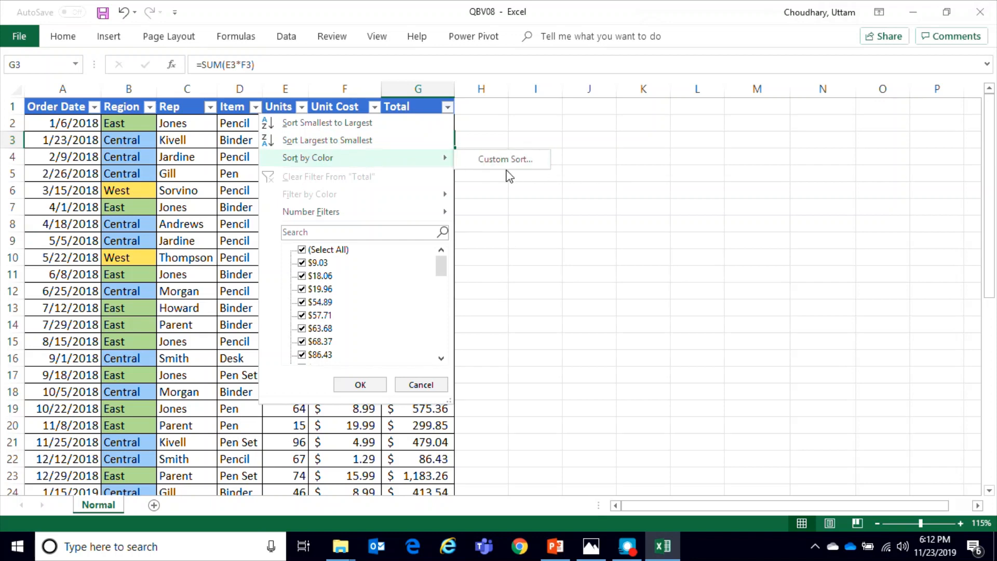
{"action": "mouse_move", "coordinate": [384, 217]}
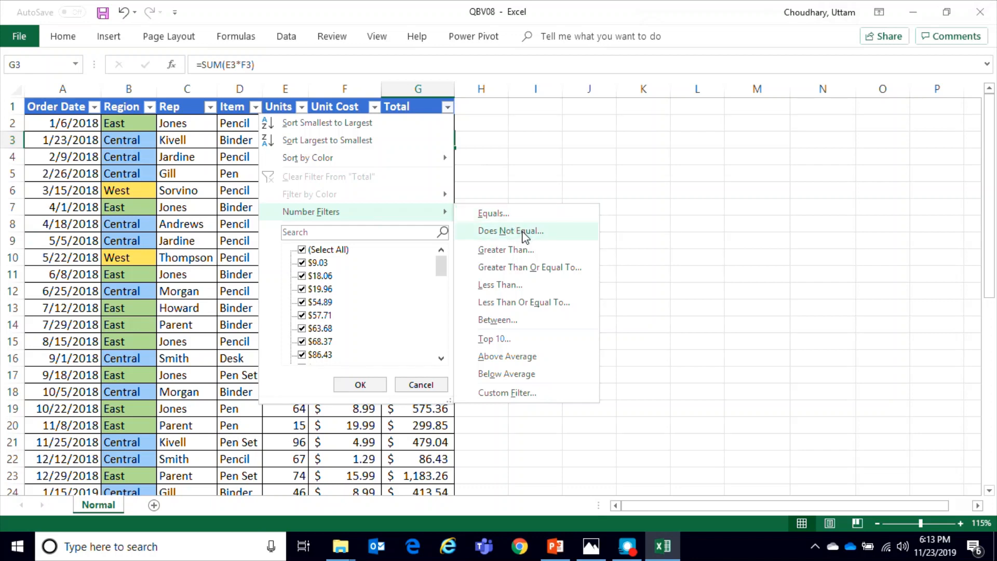
{"action": "left_click", "coordinate": [521, 157]}
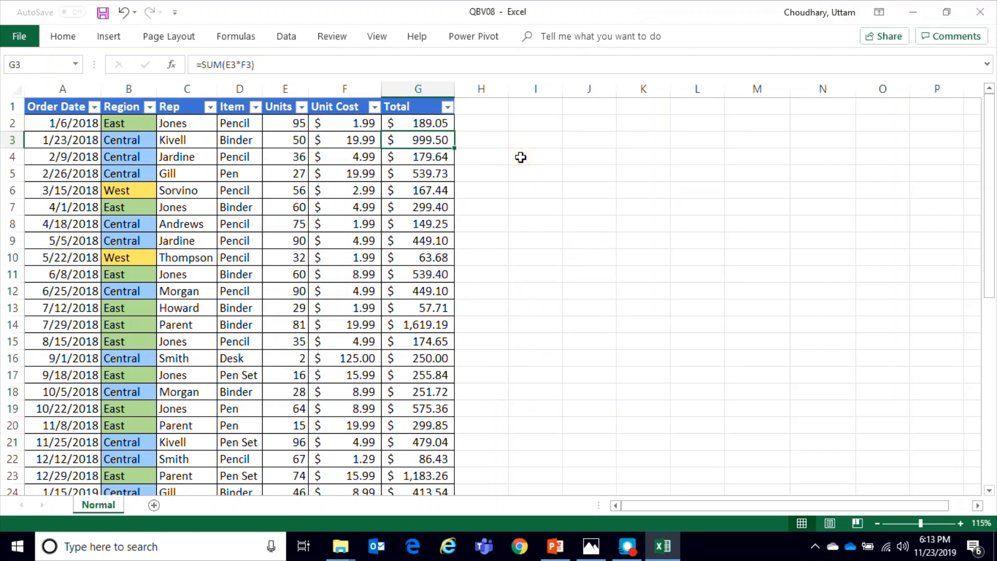
{"action": "left_click", "coordinate": [449, 108]}
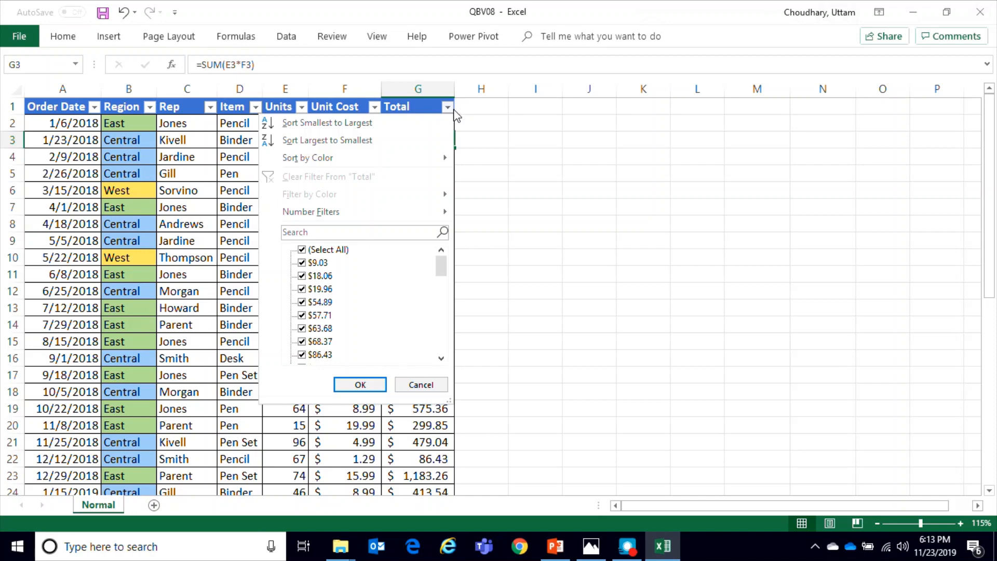
{"action": "left_click", "coordinate": [479, 155]}
Filter the Unit Cost column to show only the $2.99 entries by deselecting all other values.
{"action": "left_click", "coordinate": [374, 107]}
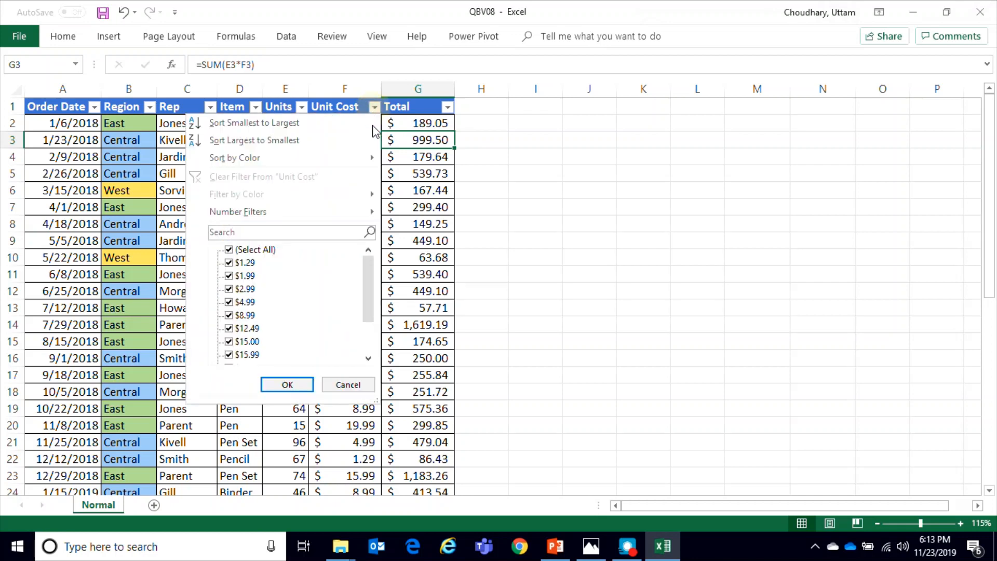
{"action": "scroll", "coordinate": [334, 303], "scroll_direction": "down", "scroll_amount": 1}
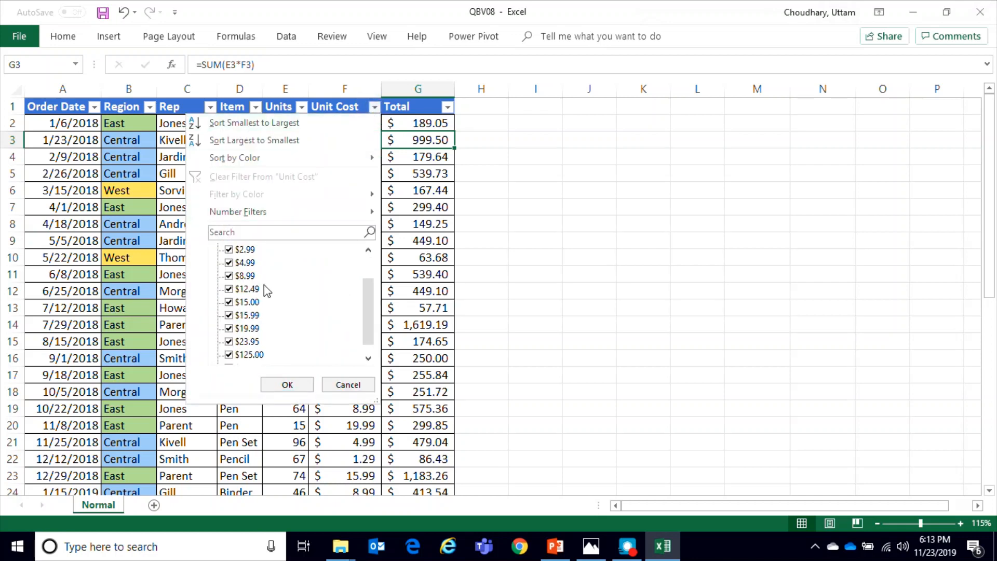
{"action": "scroll", "coordinate": [241, 274], "scroll_direction": "up", "scroll_amount": 1}
{"action": "left_click", "coordinate": [230, 251]}
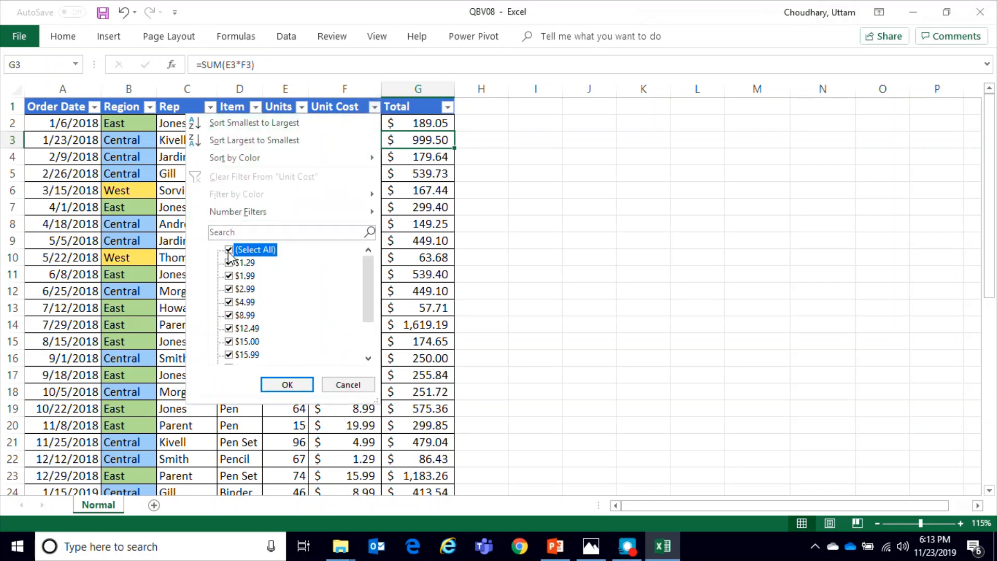
{"action": "scroll", "coordinate": [299, 272], "scroll_direction": "down", "scroll_amount": 1}
{"action": "scroll", "coordinate": [262, 285], "scroll_direction": "up", "scroll_amount": 1}
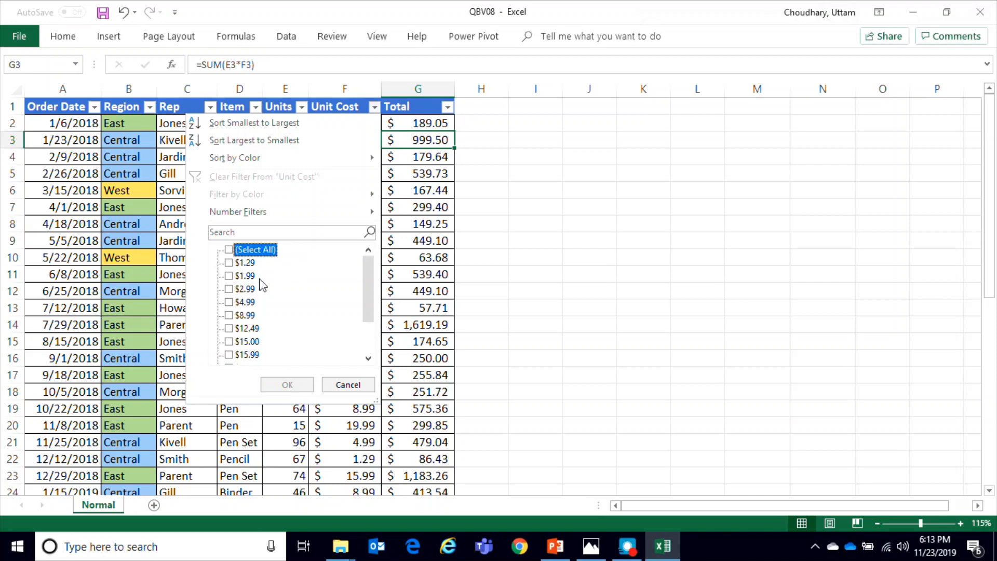
{"action": "left_click", "coordinate": [230, 289]}
{"action": "left_click", "coordinate": [286, 384]}
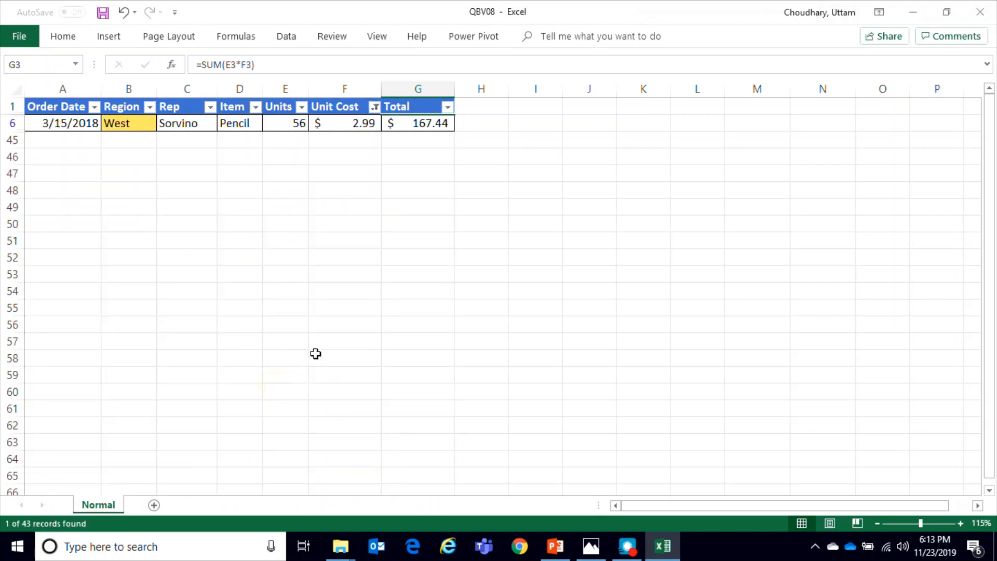
Look through the values listed in the Unit Cost filter without changing the selection.
{"action": "left_click", "coordinate": [374, 107]}
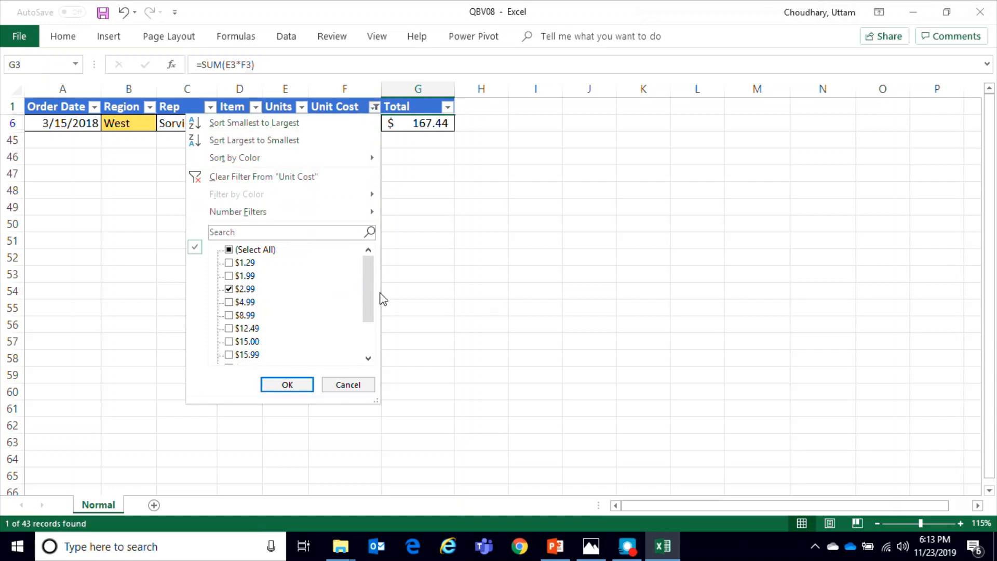
{"action": "left_click", "coordinate": [420, 180]}
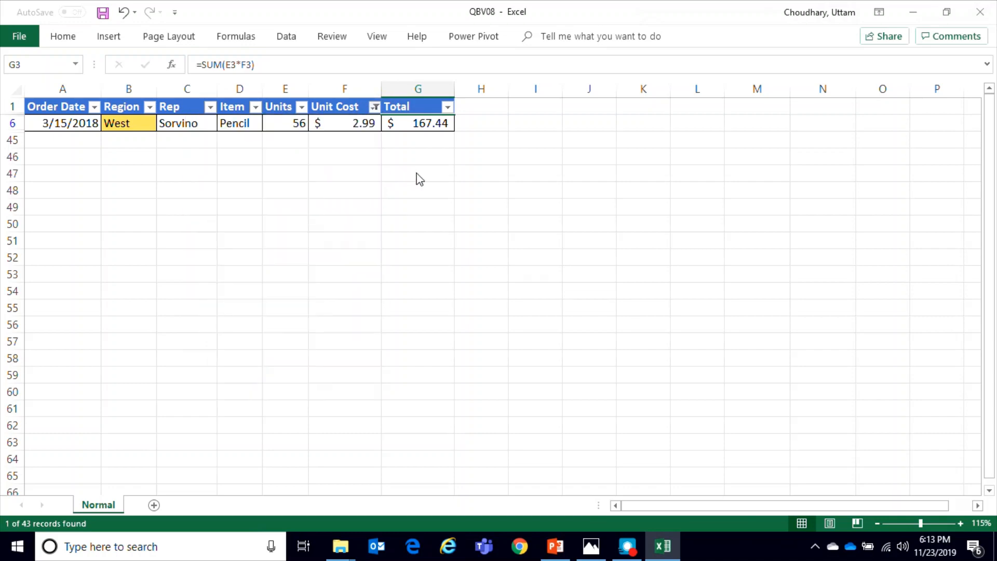
{"action": "left_click", "coordinate": [374, 107]}
{"action": "scroll", "coordinate": [293, 319], "scroll_direction": "down", "scroll_amount": 1}
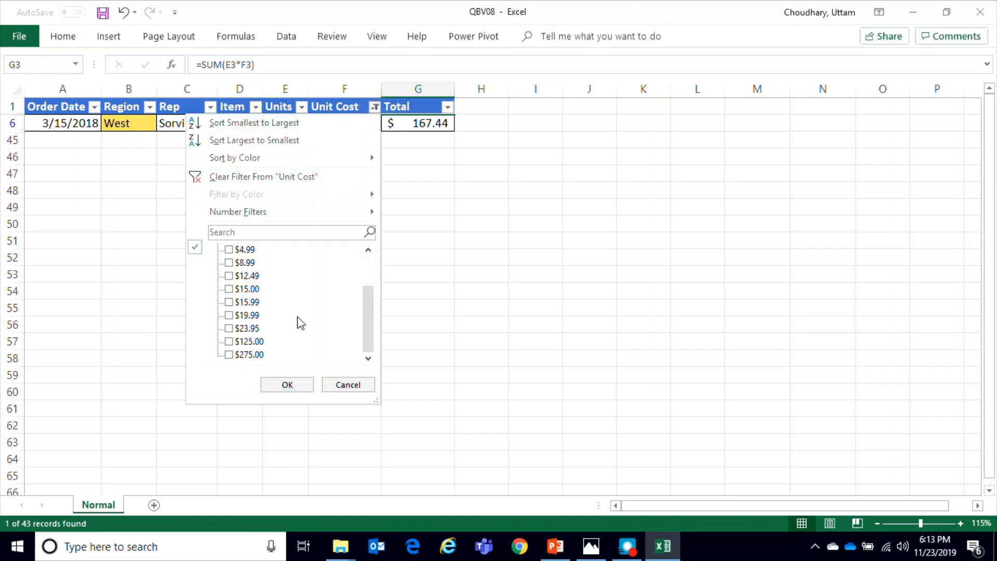
{"action": "scroll", "coordinate": [298, 322], "scroll_direction": "up", "scroll_amount": 1}
{"action": "left_click", "coordinate": [348, 385]}
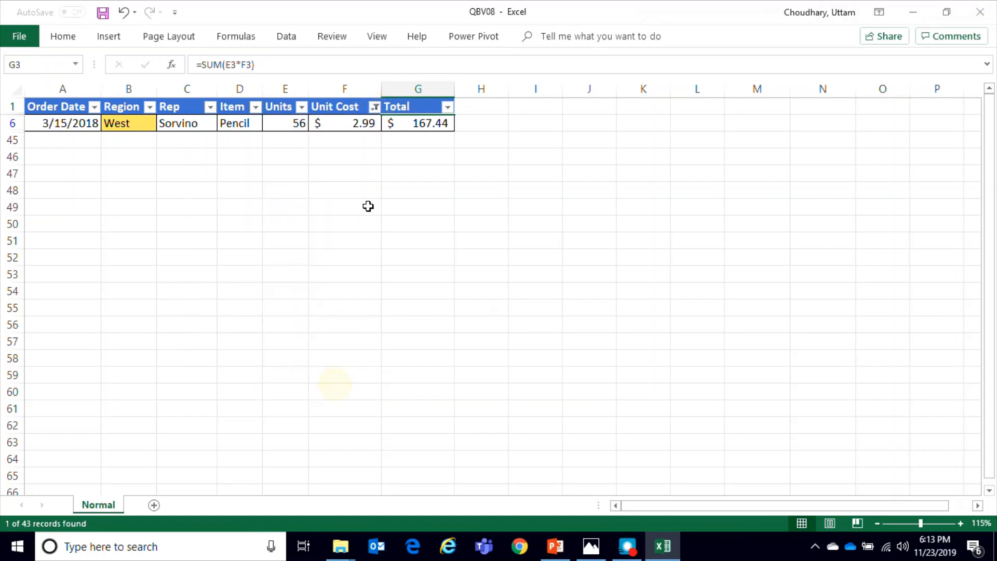
Search the Unit Cost filter for 12, keep only $12.49 selected and add that selection to the existing filter.
{"action": "left_click", "coordinate": [363, 123]}
{"action": "left_click", "coordinate": [375, 107]}
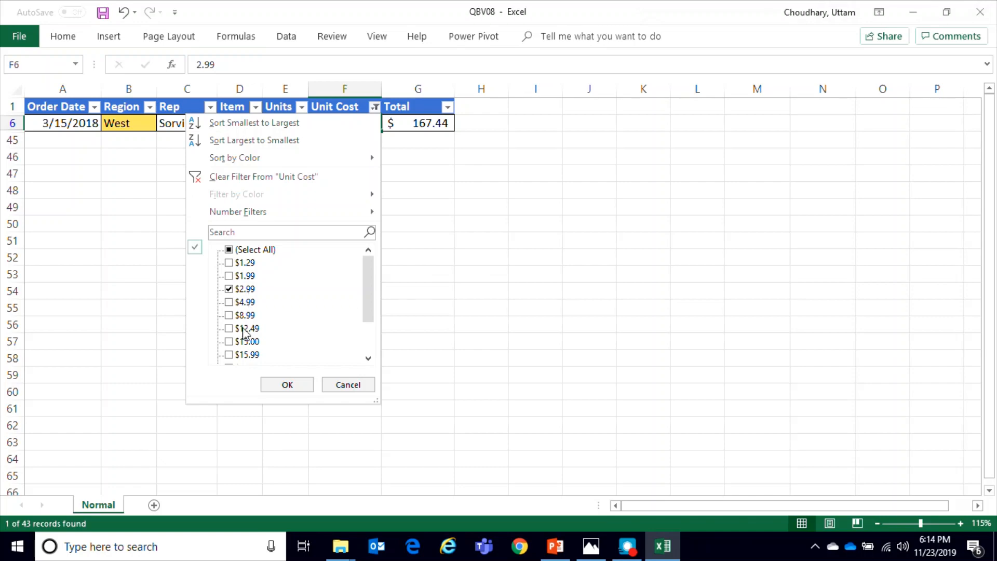
{"action": "scroll", "coordinate": [275, 314], "scroll_direction": "down", "scroll_amount": 2}
{"action": "scroll", "coordinate": [278, 318], "scroll_direction": "up", "scroll_amount": 2}
{"action": "scroll", "coordinate": [275, 318], "scroll_direction": "down", "scroll_amount": 2}
{"action": "left_click_drag", "start_coordinate": [369, 312], "coordinate": [359, 256]}
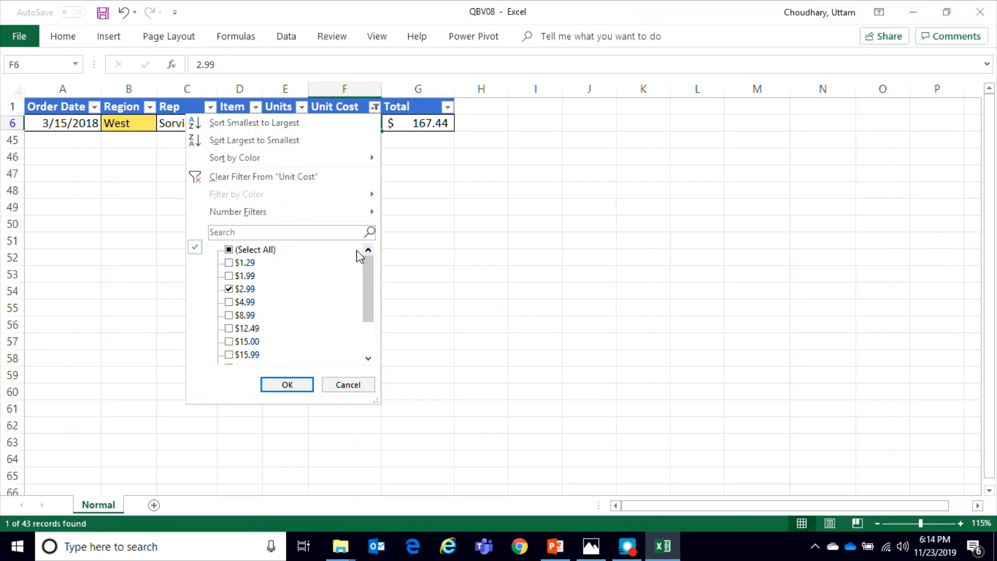
{"action": "left_click", "coordinate": [267, 235]}
{"action": "type", "text": "12"}
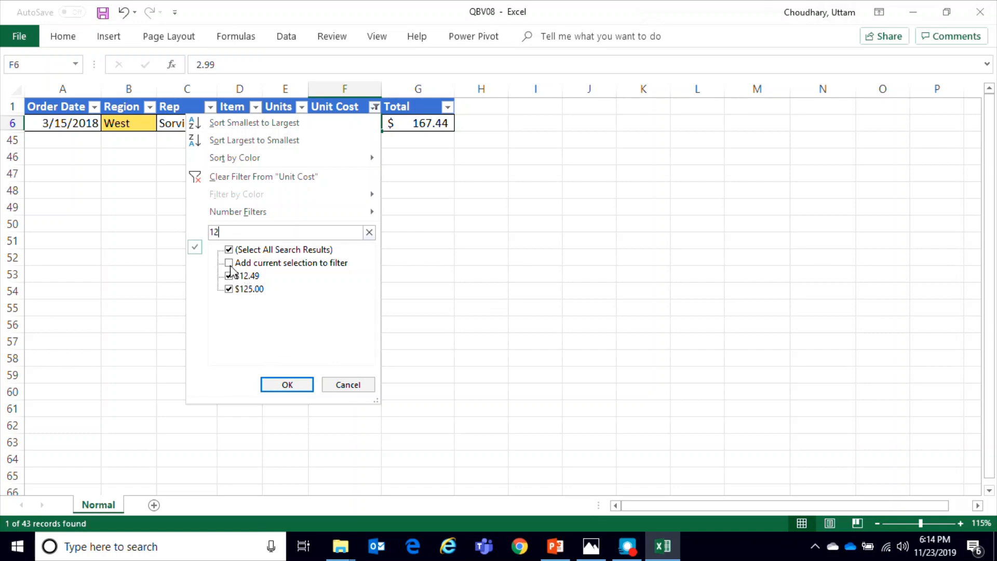
{"action": "left_click", "coordinate": [229, 289]}
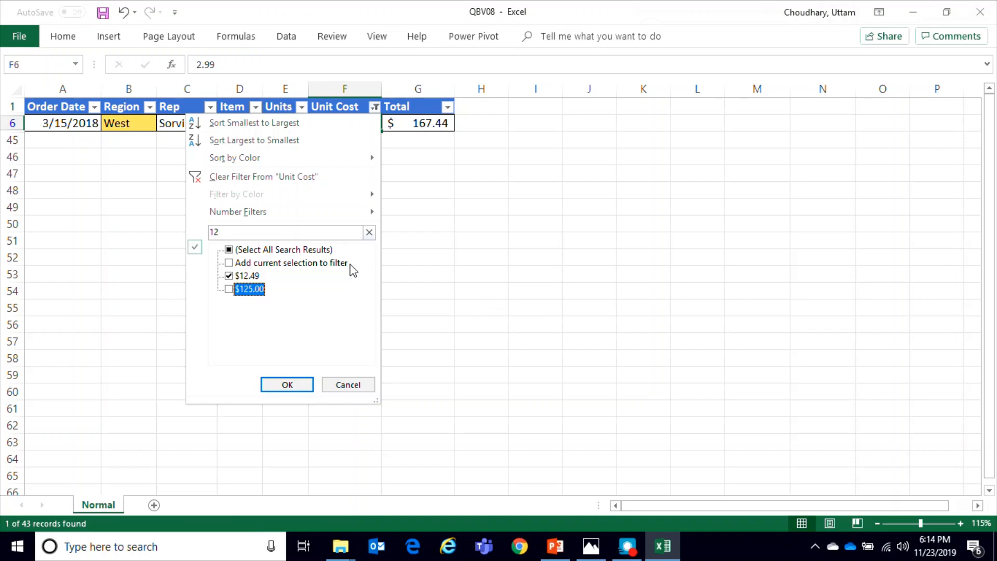
{"action": "left_click", "coordinate": [229, 263]}
{"action": "left_click", "coordinate": [289, 385]}
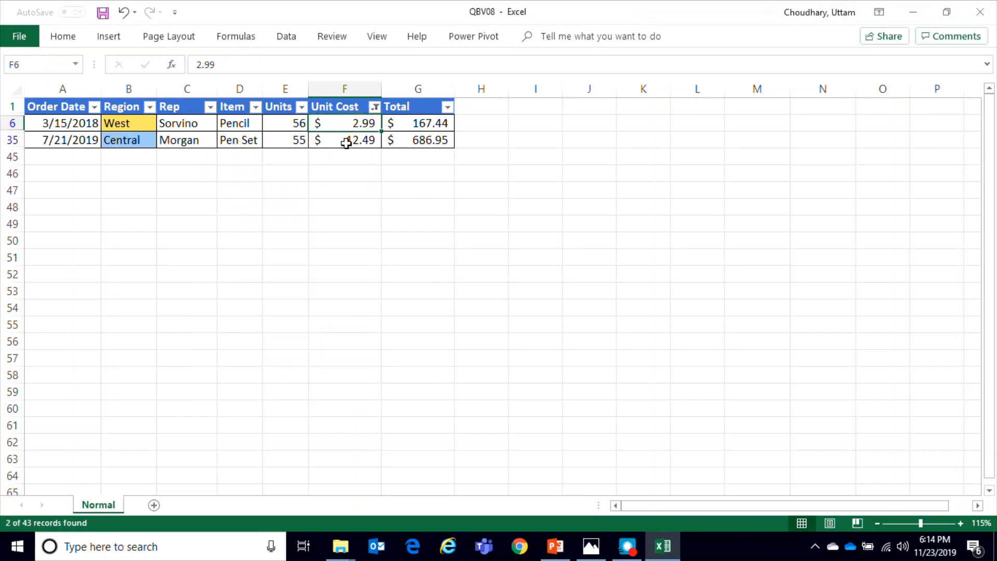
Check the selected values in the Unit Cost filter and clear the filter from the column.
{"action": "left_click", "coordinate": [346, 143]}
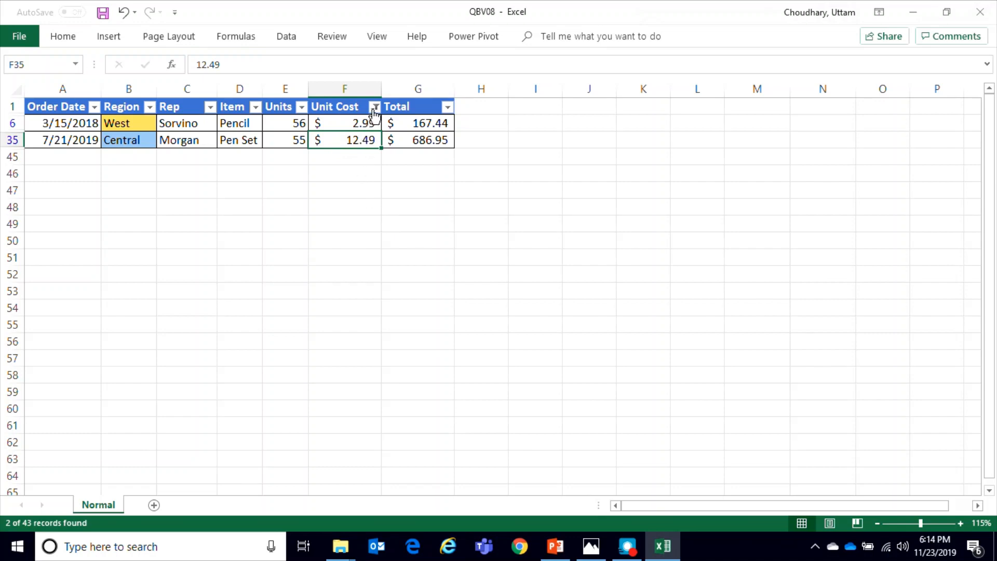
{"action": "left_click", "coordinate": [374, 107]}
{"action": "mouse_move", "coordinate": [368, 298]}
{"action": "left_mouse_down"}
{"action": "mouse_move", "coordinate": [370, 330]}
{"action": "mouse_move", "coordinate": [369, 283]}
{"action": "left_mouse_up"}
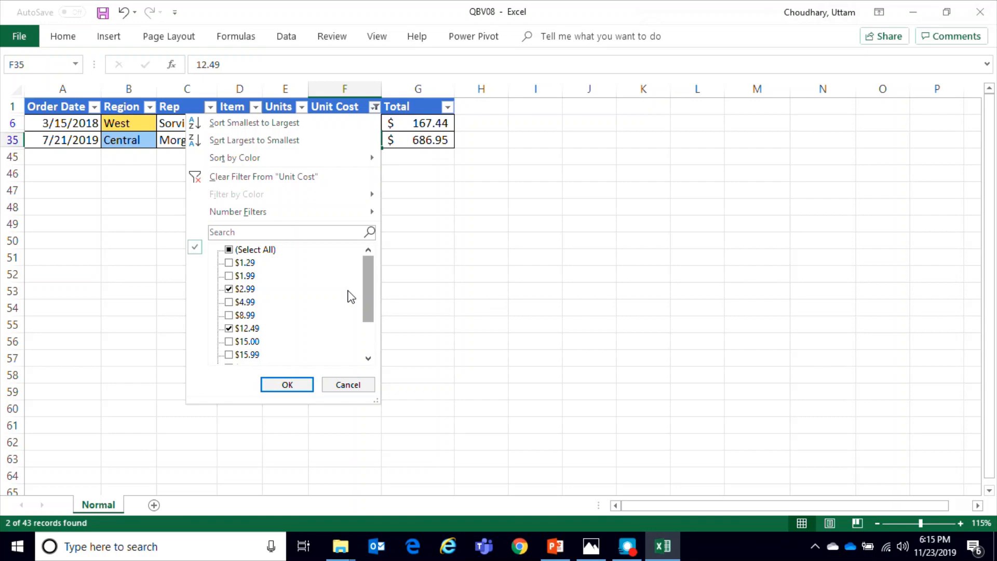
{"action": "left_click", "coordinate": [289, 178]}
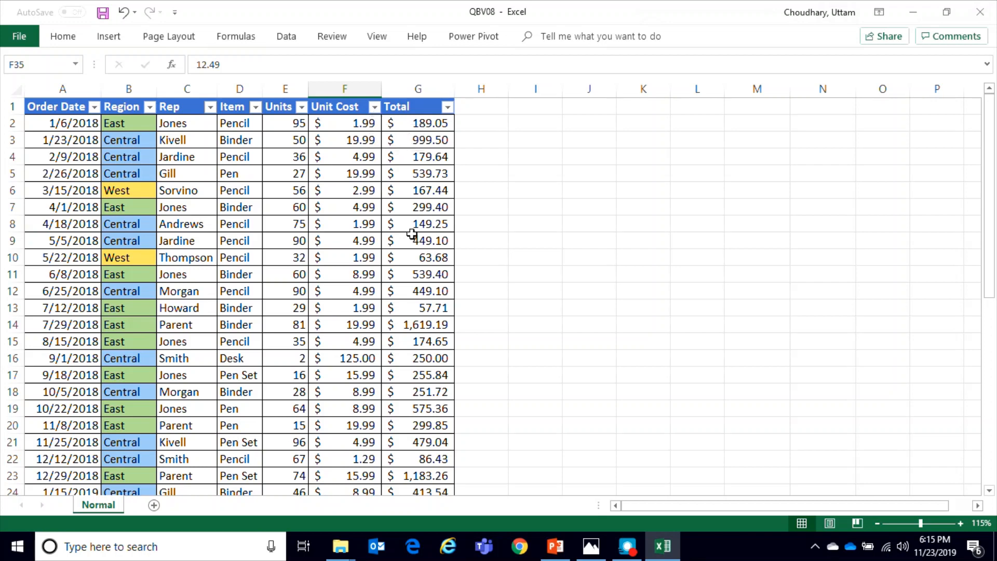
{"action": "scroll", "coordinate": [427, 319], "scroll_direction": "down", "scroll_amount": 1}
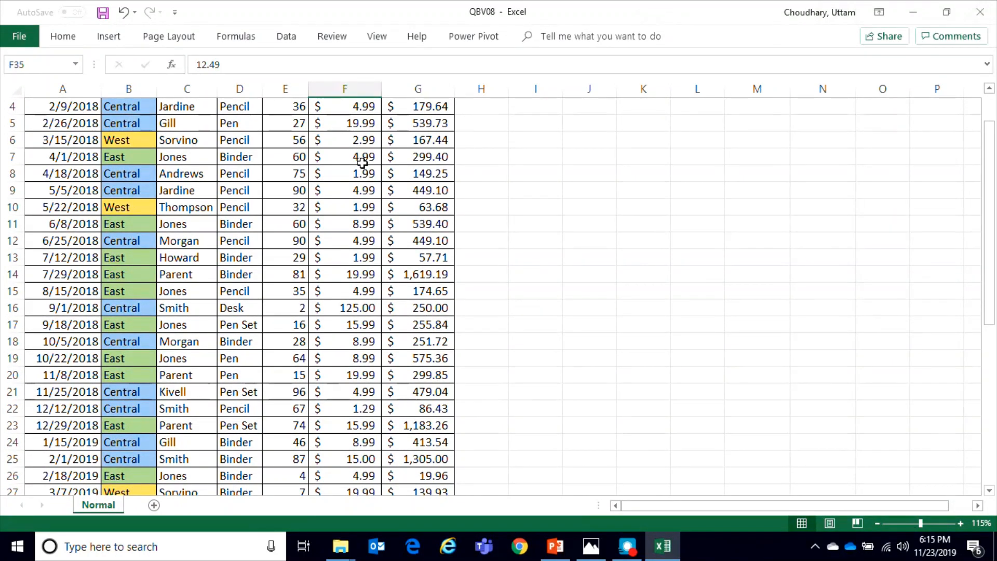
{"action": "scroll", "coordinate": [423, 289], "scroll_direction": "up", "scroll_amount": 1}
Filter the Unit Cost column to show only the $4.99 entries by deselecting all other values.
{"action": "left_click", "coordinate": [374, 107]}
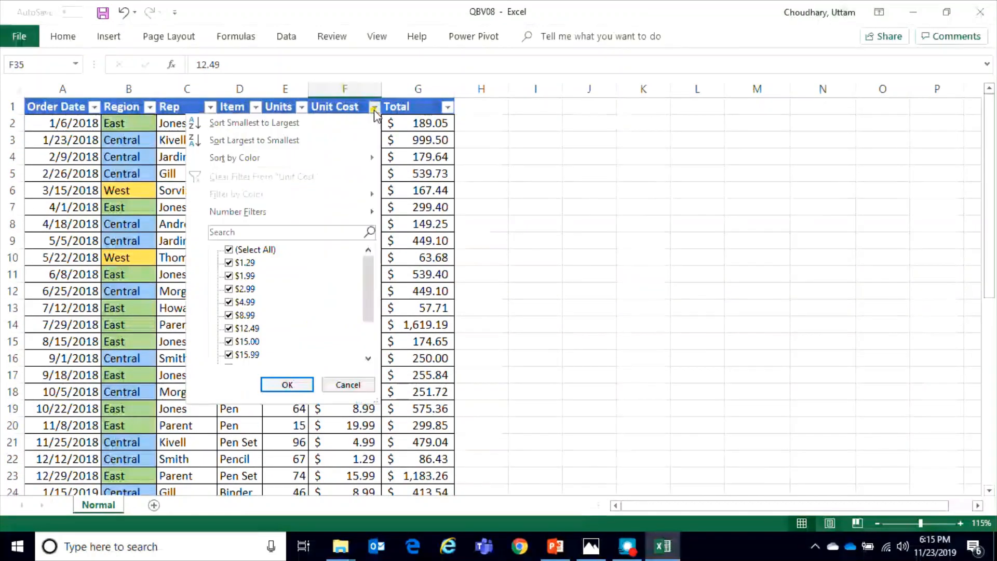
{"action": "left_click", "coordinate": [229, 250]}
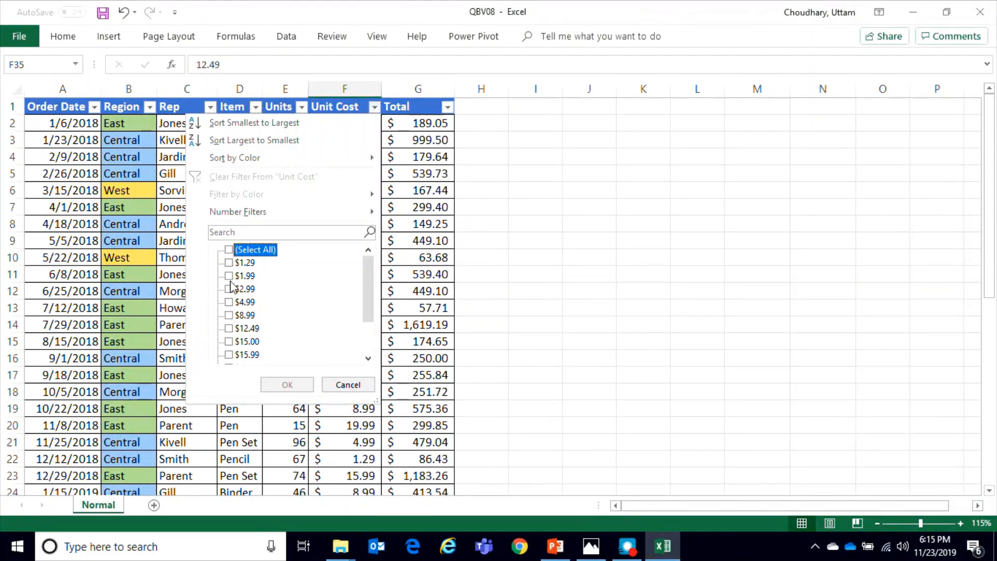
{"action": "left_click", "coordinate": [229, 303]}
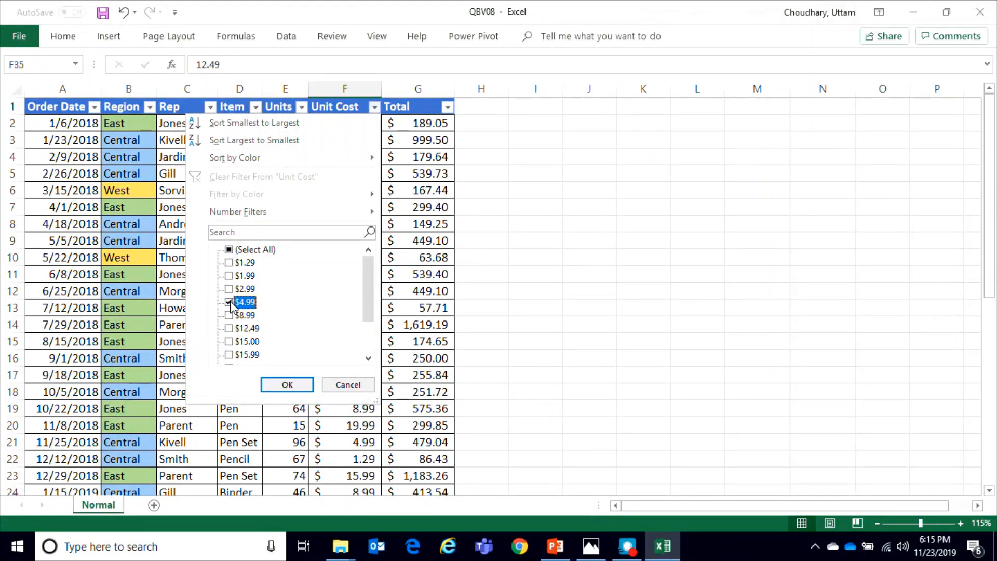
{"action": "left_click", "coordinate": [287, 385]}
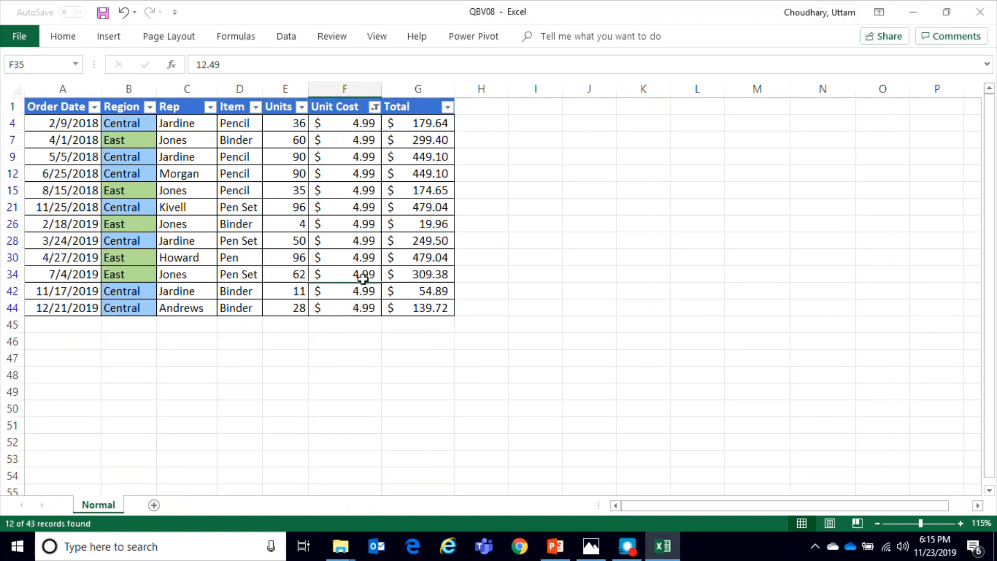
{"action": "left_click", "coordinate": [362, 222]}
Search the Unit Cost filter for 1, apply only $1.99 without adding it to the current filter, and undo that filter.
{"action": "left_click", "coordinate": [374, 107]}
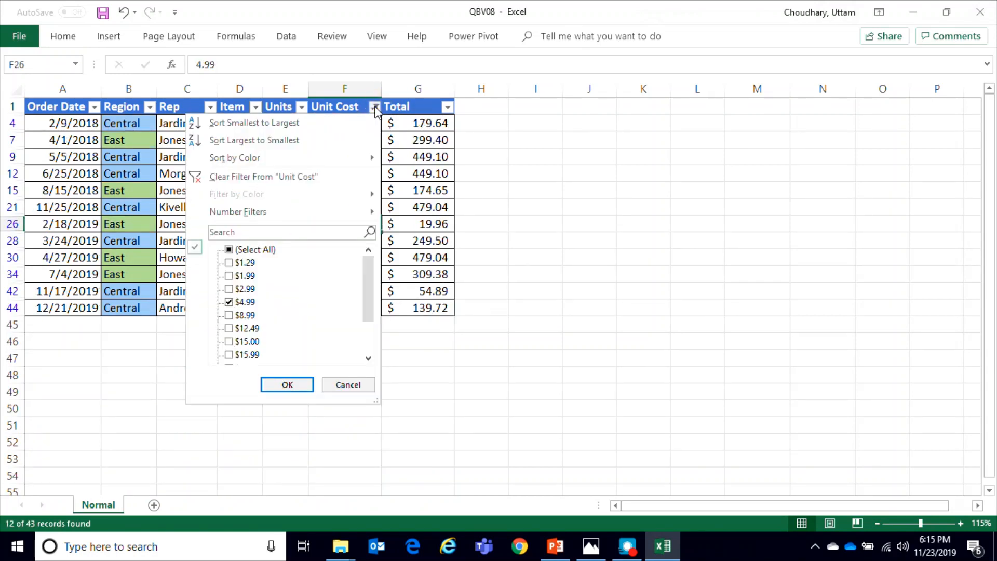
{"action": "left_click", "coordinate": [271, 234]}
{"action": "type", "text": "1"}
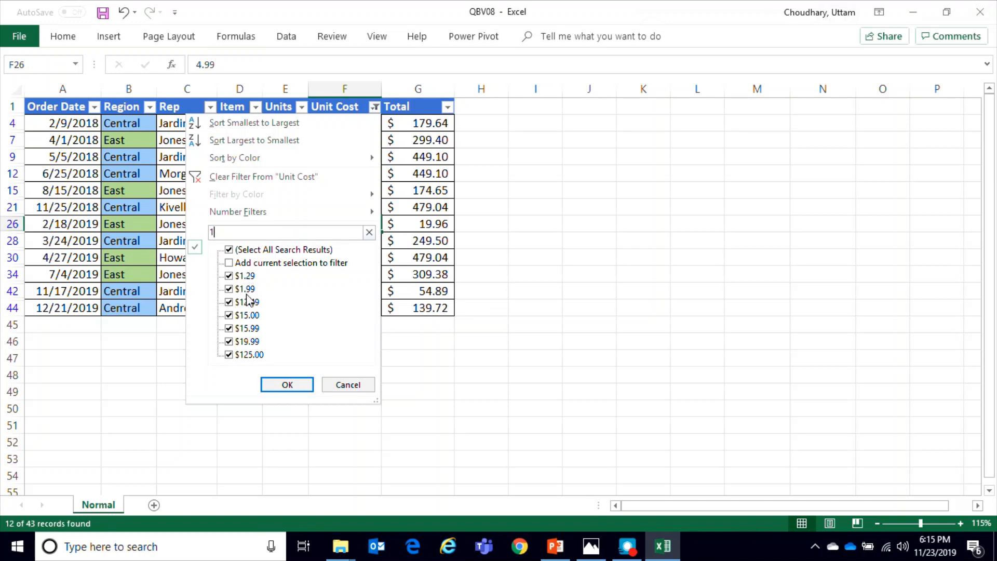
{"action": "left_click", "coordinate": [229, 289]}
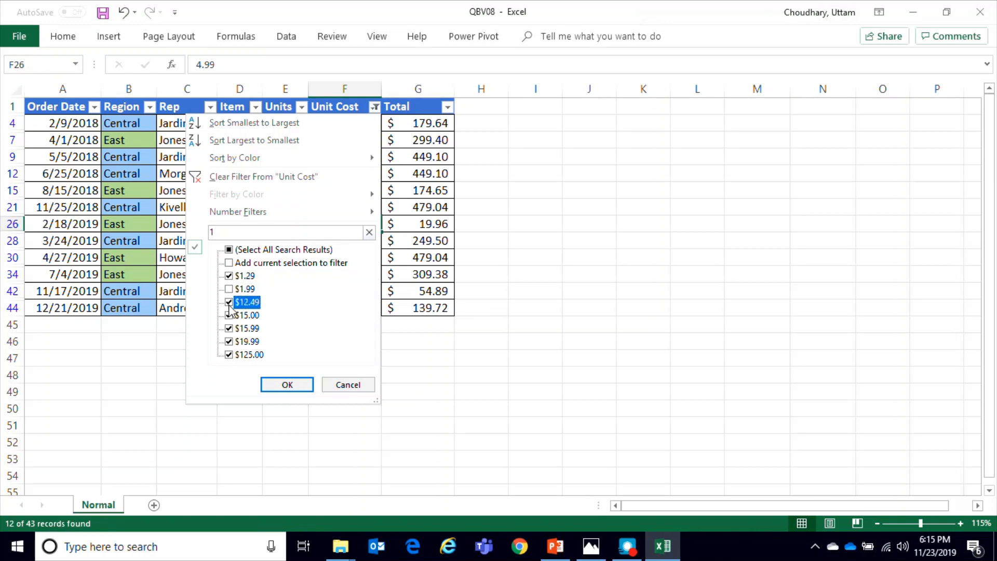
{"action": "left_click", "coordinate": [229, 302]}
{"action": "left_click", "coordinate": [230, 316]}
{"action": "left_click", "coordinate": [229, 328]}
{"action": "left_click", "coordinate": [229, 341]}
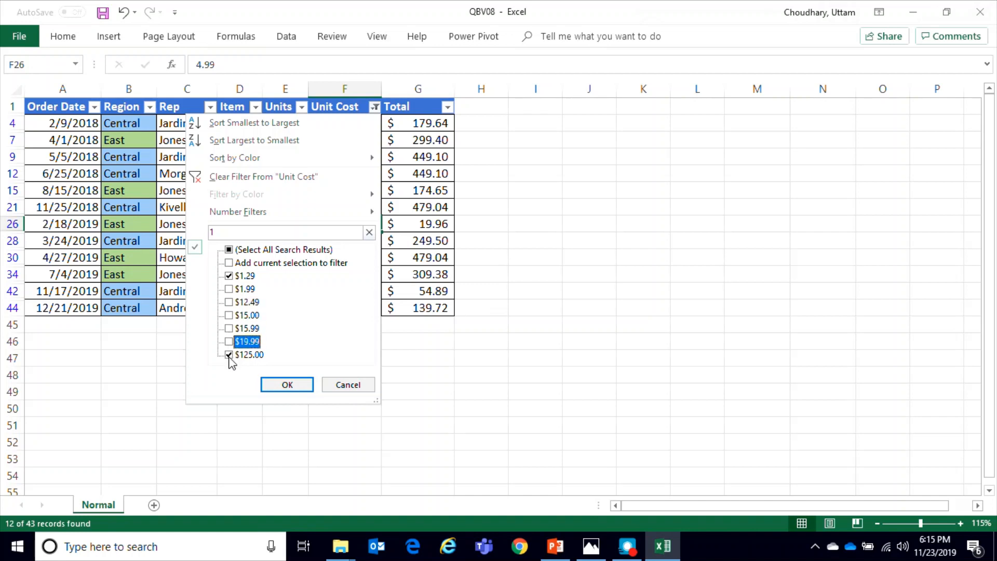
{"action": "left_click", "coordinate": [230, 354]}
{"action": "left_click", "coordinate": [229, 250]}
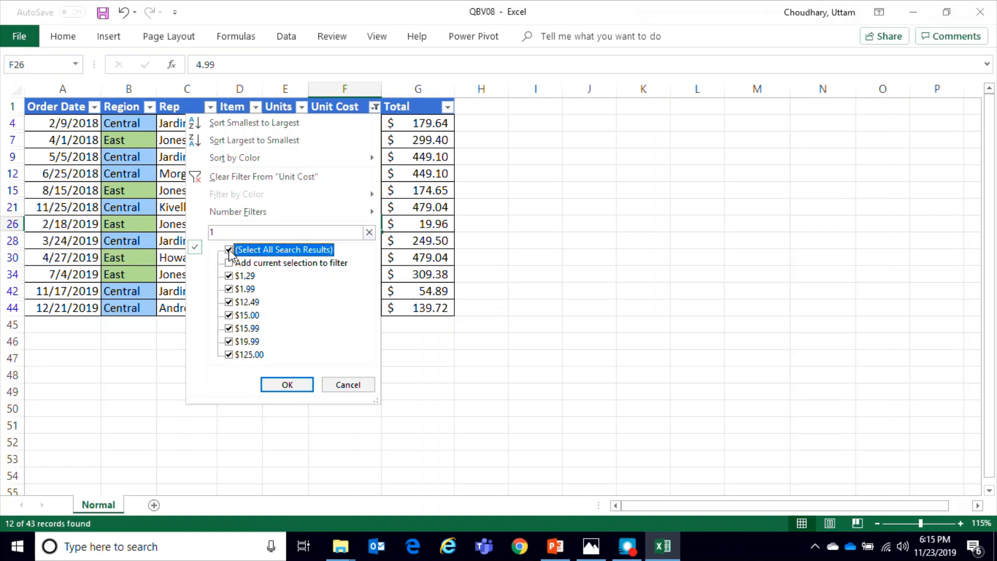
{"action": "left_click", "coordinate": [229, 250]}
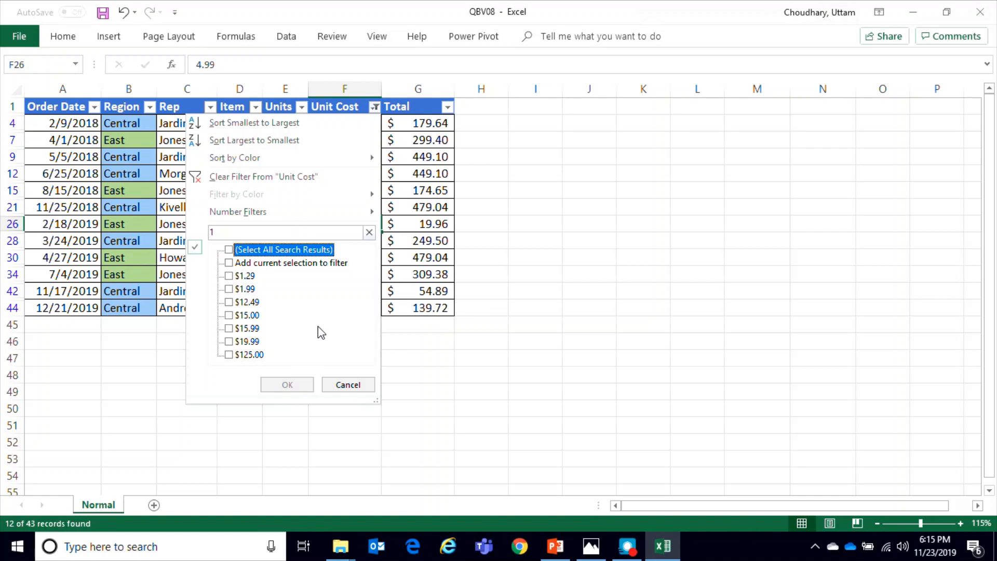
{"action": "left_click", "coordinate": [230, 289]}
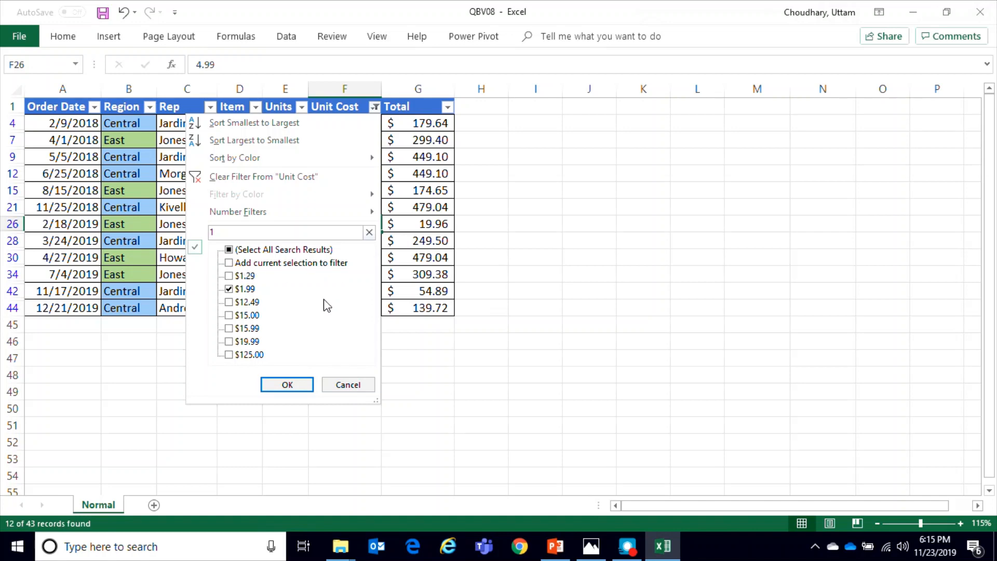
{"action": "left_click", "coordinate": [295, 384]}
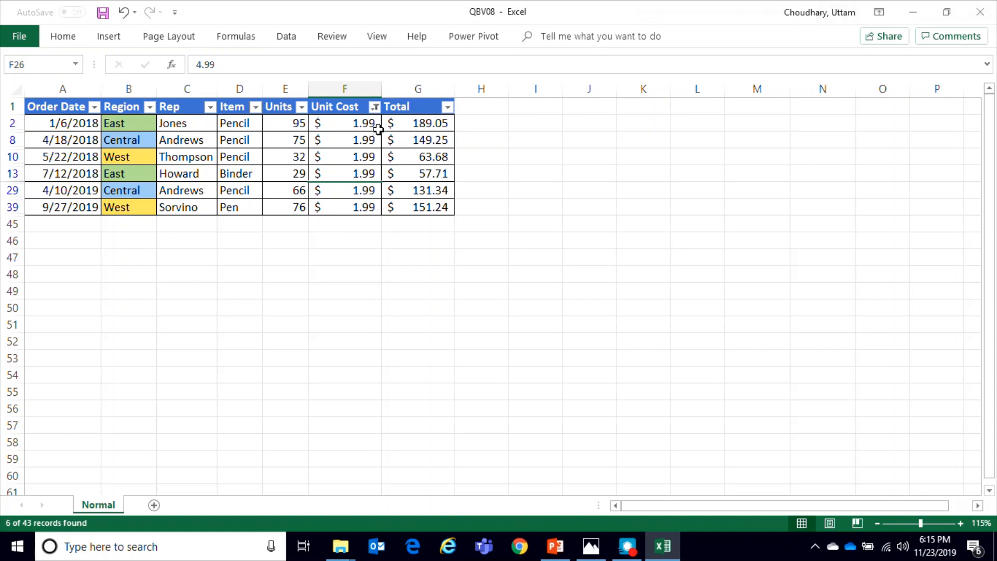
{"action": "key", "text": "ctrl+z"}
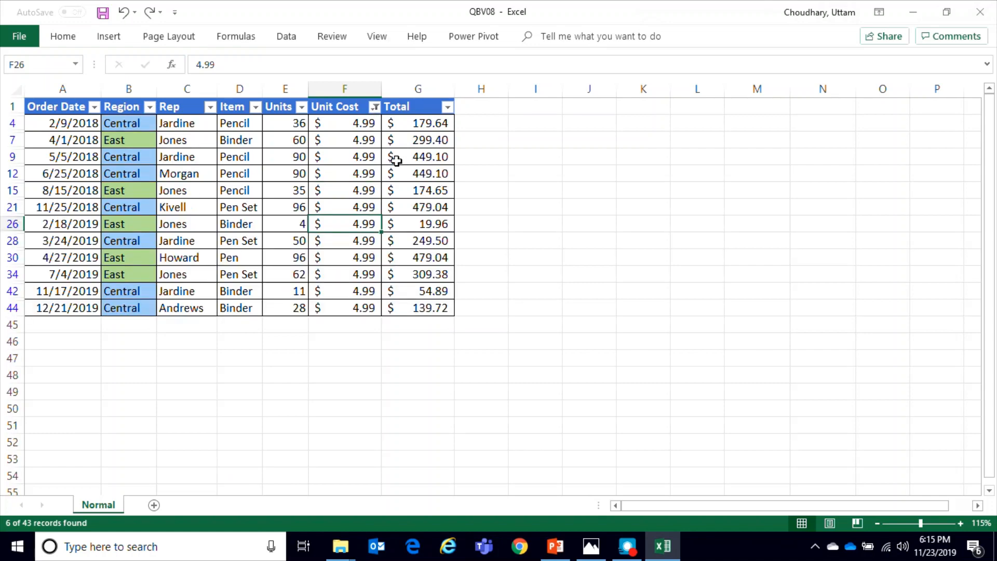
Search the Unit Cost filter for 1, select only $1.99 and add the selection to the current $4.99 filter.
{"action": "left_click", "coordinate": [375, 107]}
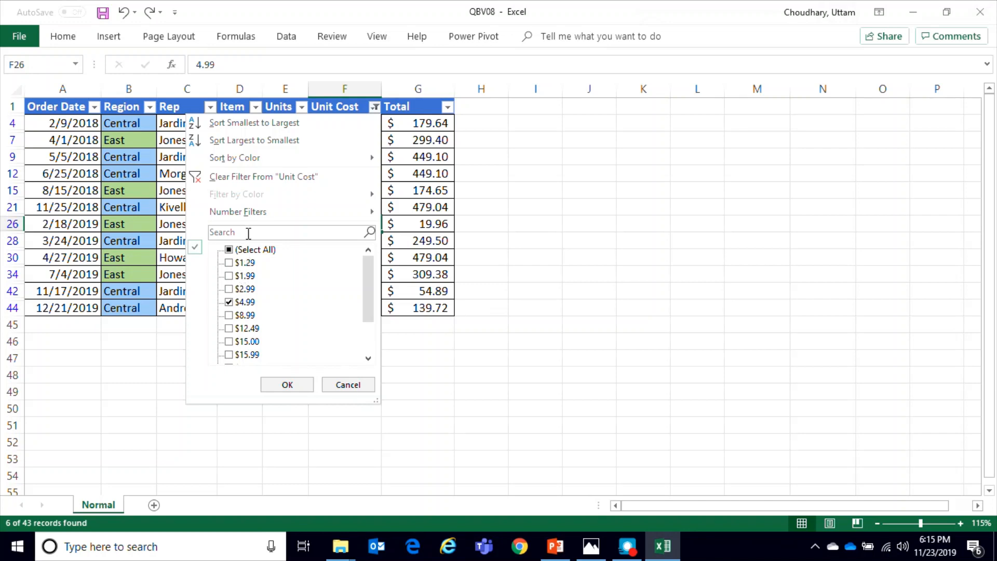
{"action": "left_click", "coordinate": [249, 233]}
{"action": "type", "text": "1"}
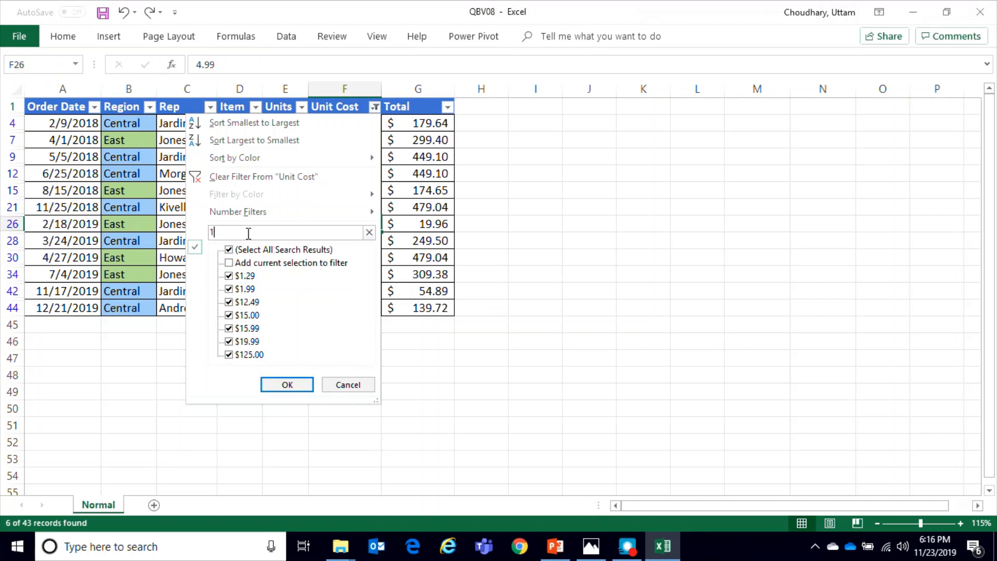
{"action": "left_click", "coordinate": [229, 250]}
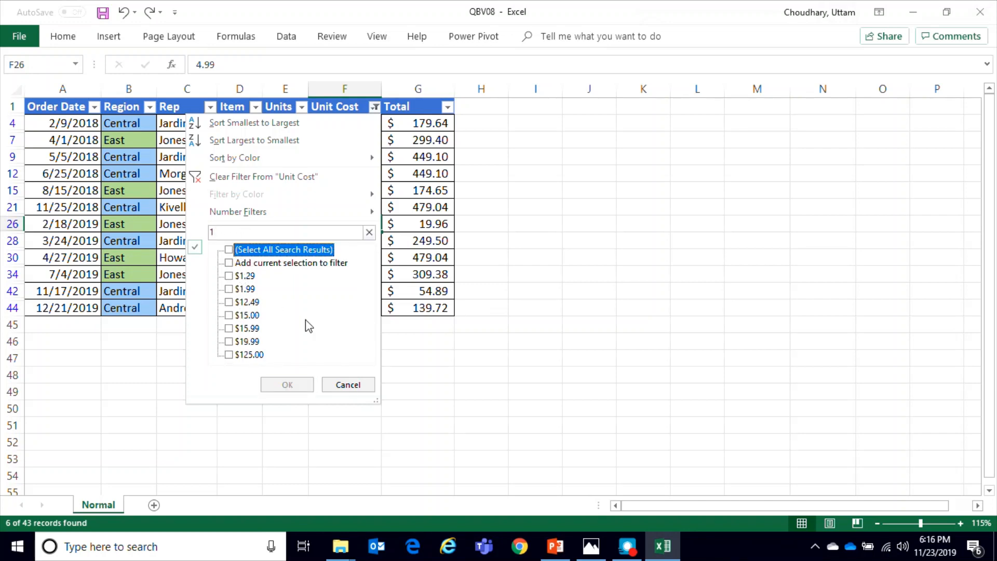
{"action": "left_click", "coordinate": [229, 289]}
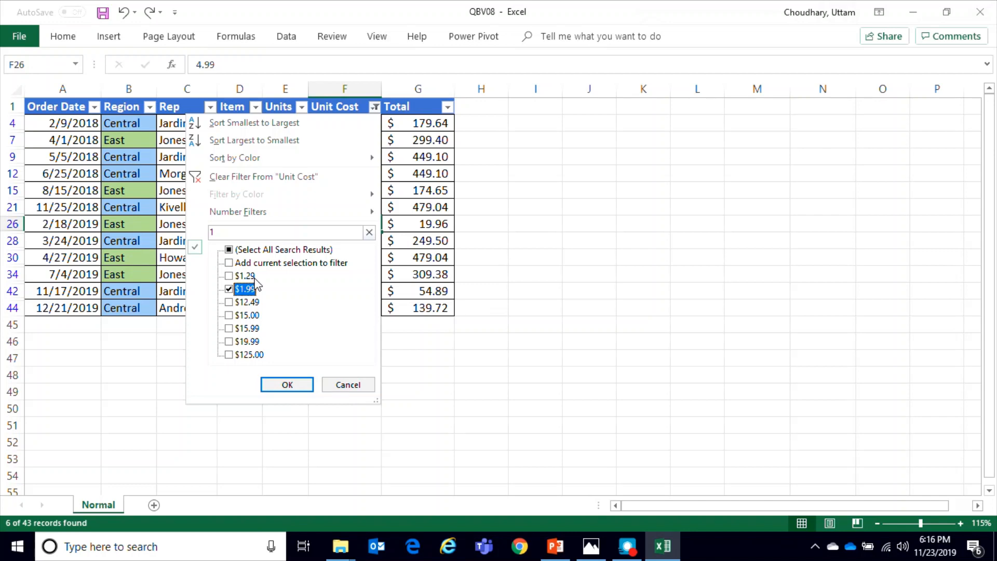
{"action": "left_click", "coordinate": [230, 263]}
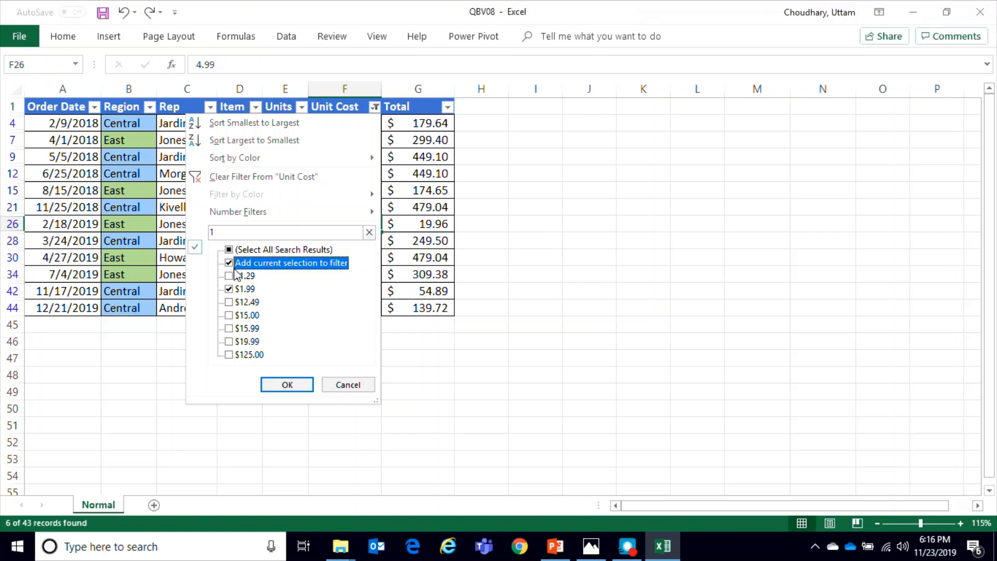
{"action": "left_click", "coordinate": [288, 385]}
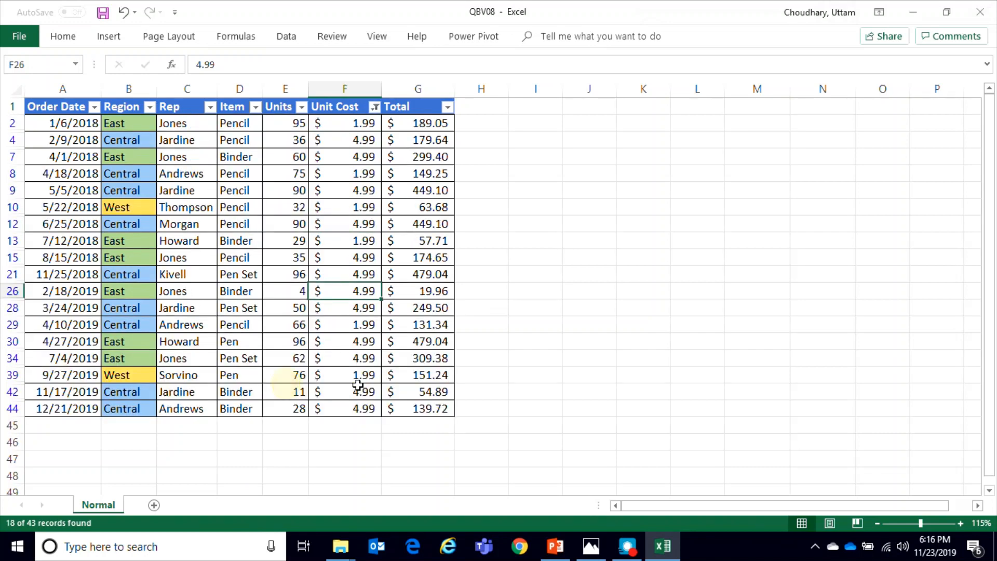
{"action": "left_click", "coordinate": [362, 123]}
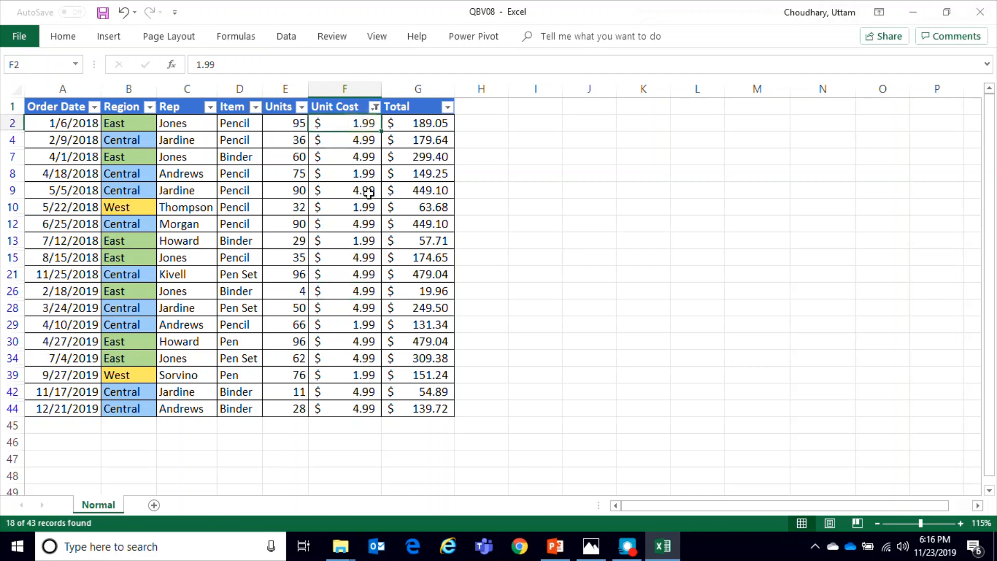
{"action": "left_click", "coordinate": [363, 139]}
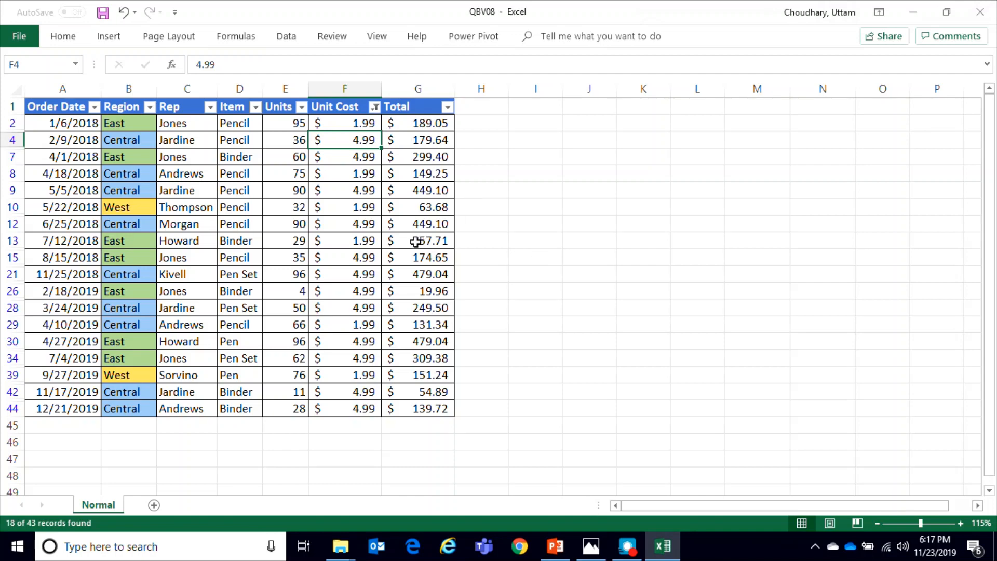
Clear the filter from the Unit Cost column and view the Advanced filter option, working from cell F8.
{"action": "left_click", "coordinate": [374, 107]}
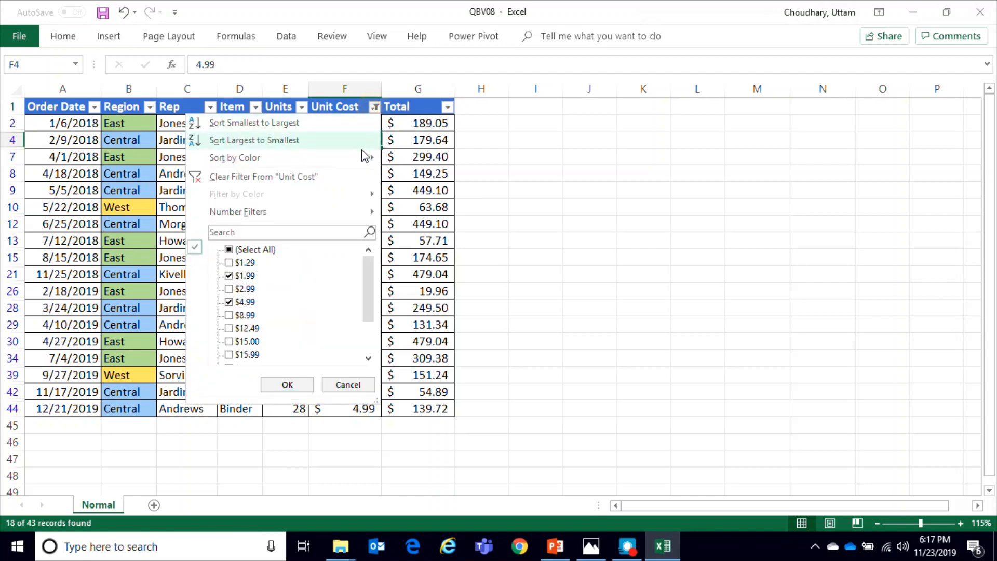
{"action": "left_click", "coordinate": [306, 179]}
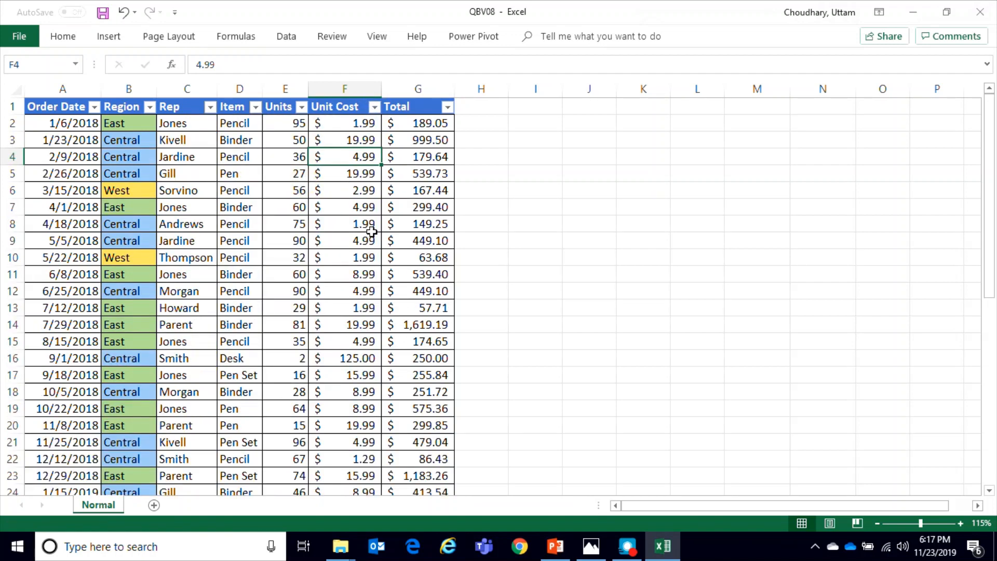
{"action": "left_click", "coordinate": [371, 229]}
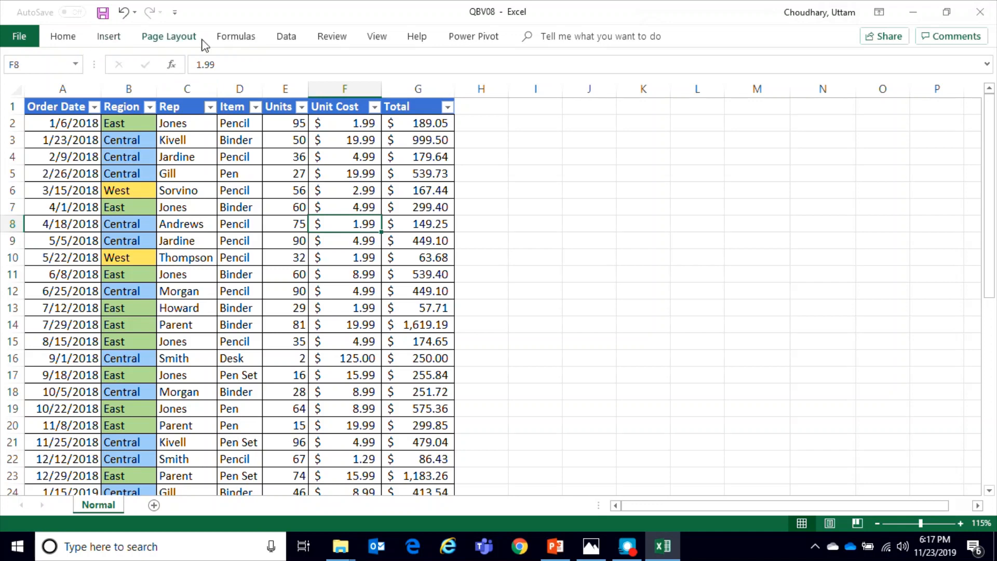
{"action": "left_click", "coordinate": [286, 39]}
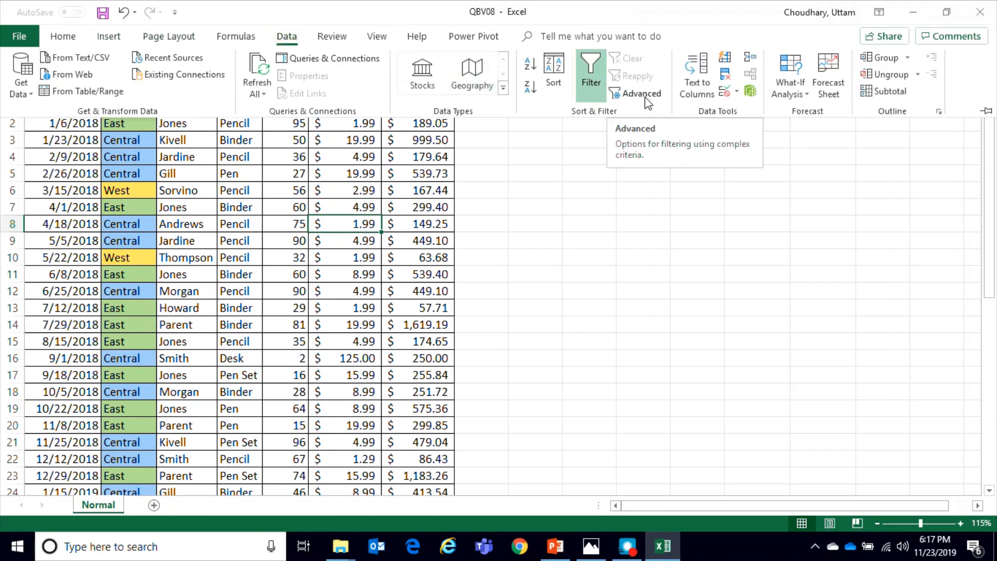
{"action": "left_click", "coordinate": [629, 192]}
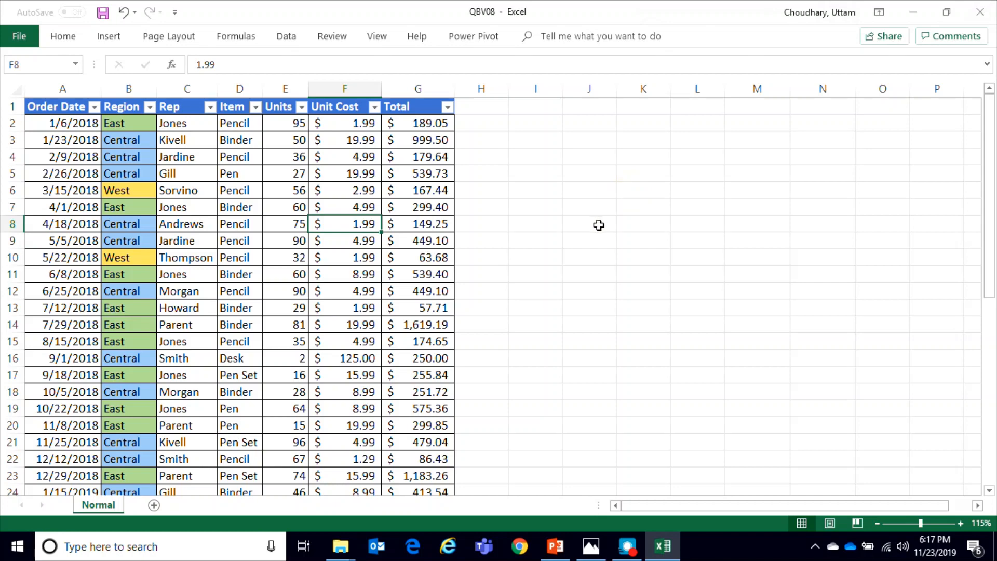
Build a criteria range in J1:J2 by copying the Region header and the Central value from the table.
{"action": "left_click", "coordinate": [547, 113]}
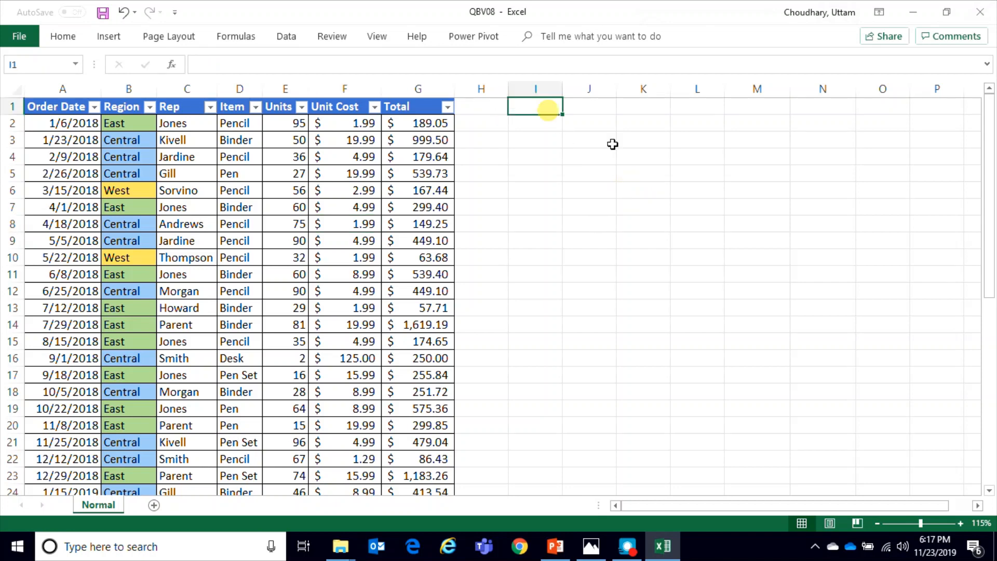
{"action": "left_click", "coordinate": [127, 110]}
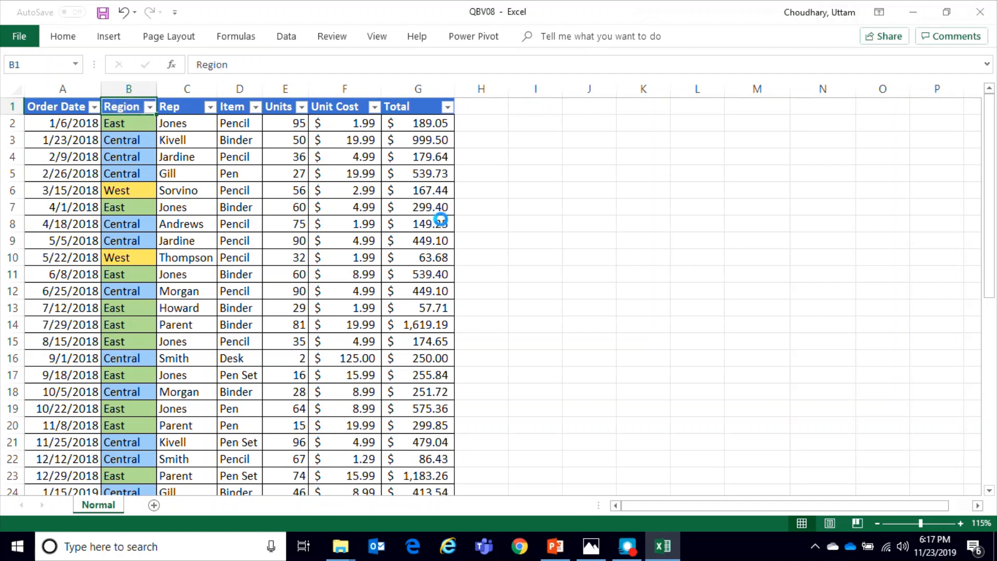
{"action": "key", "text": "ctrl+c"}
{"action": "left_click", "coordinate": [591, 107]}
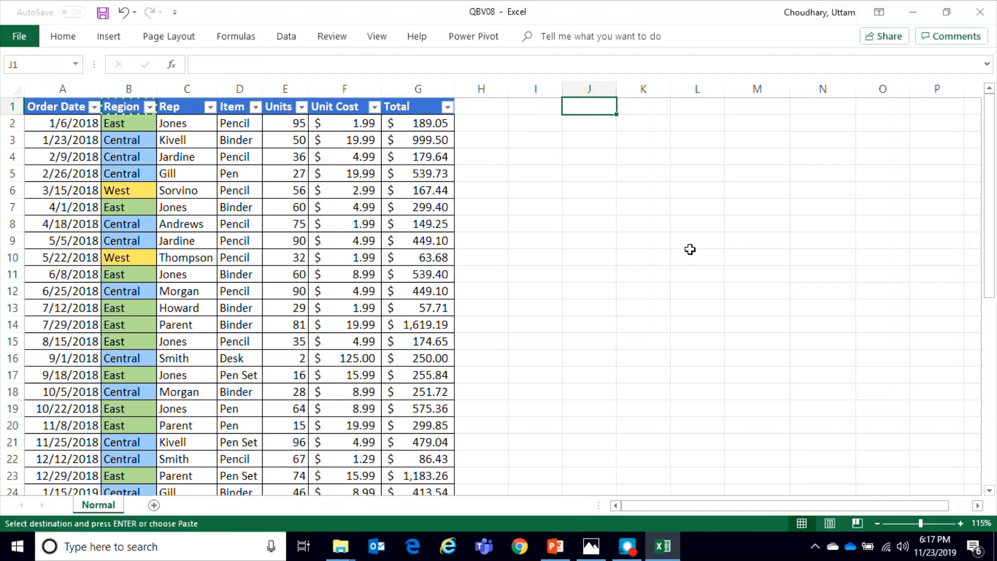
{"action": "key", "text": "ctrl+v"}
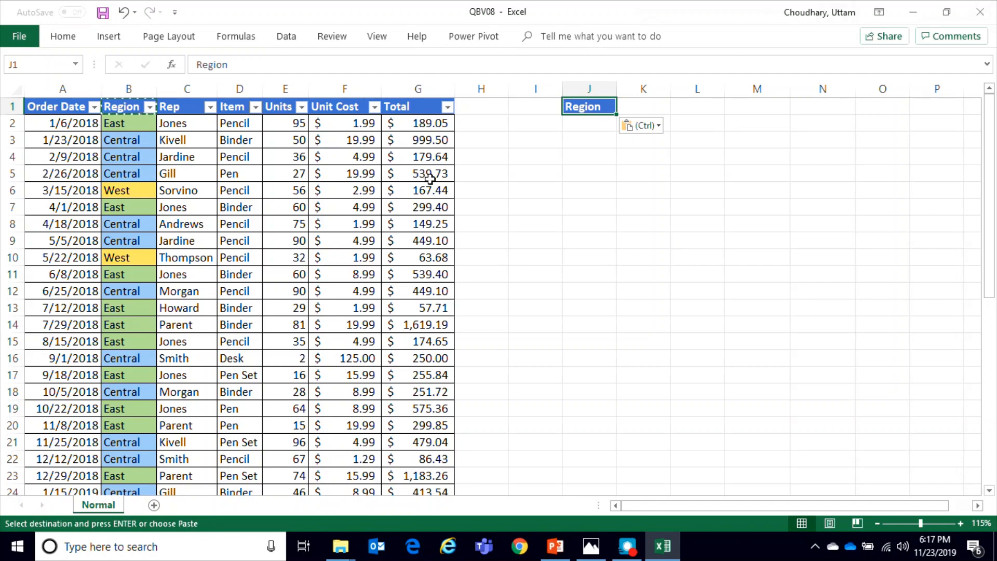
{"action": "left_click", "coordinate": [134, 140]}
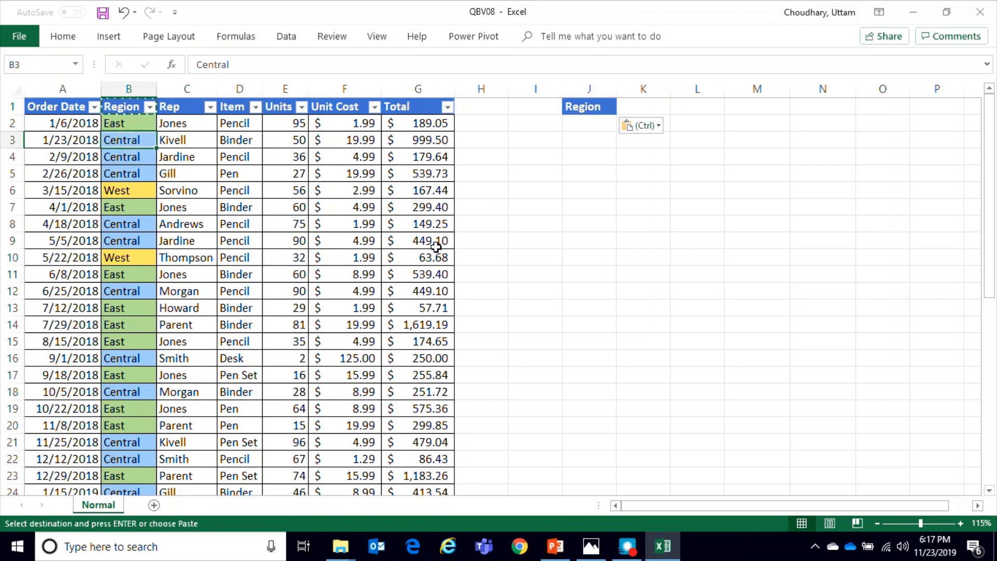
{"action": "key", "text": "ctrl+c"}
{"action": "left_click", "coordinate": [600, 125]}
{"action": "key", "text": "ctrl+v"}
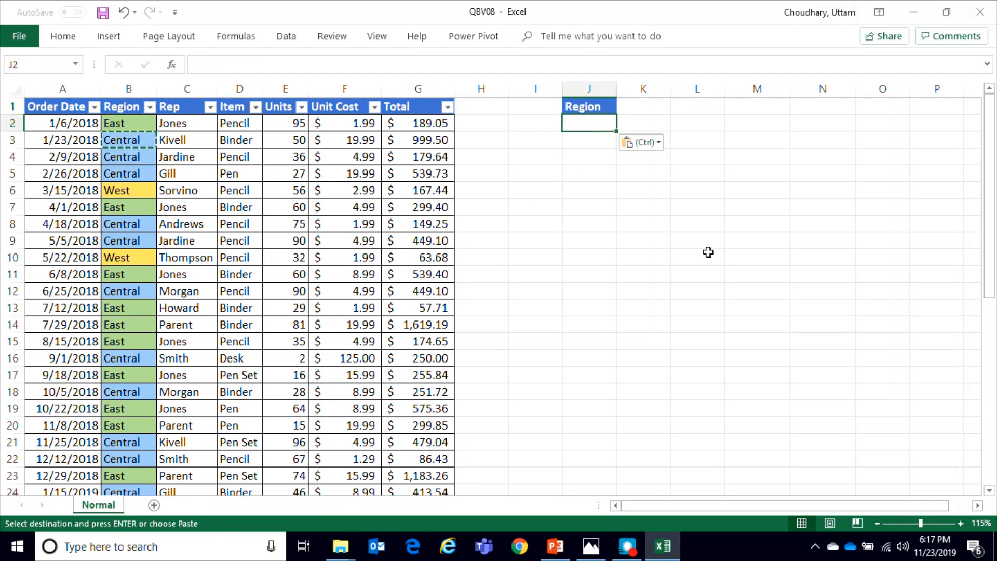
{"action": "left_click", "coordinate": [666, 245]}
{"action": "left_click_drag", "start_coordinate": [583, 109], "coordinate": [584, 122]}
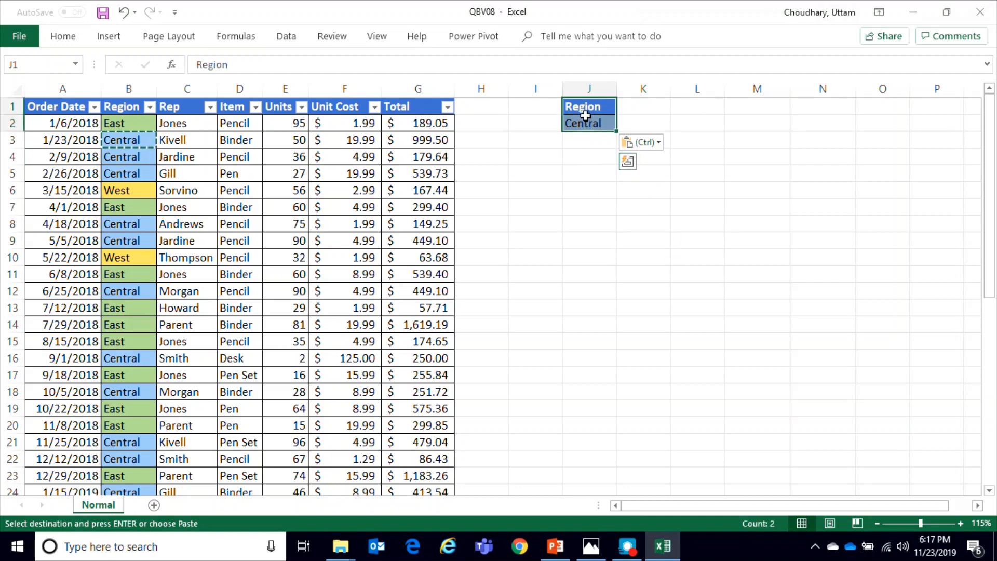
{"action": "left_click", "coordinate": [587, 112]}
{"action": "left_click_drag", "start_coordinate": [587, 112], "coordinate": [587, 121]}
{"action": "left_click_drag", "start_coordinate": [587, 120], "coordinate": [587, 121]}
Start an Advanced Filter on list range $A$1:$G$44 and set its criteria range to J1:J2.
{"action": "left_click", "coordinate": [584, 258]}
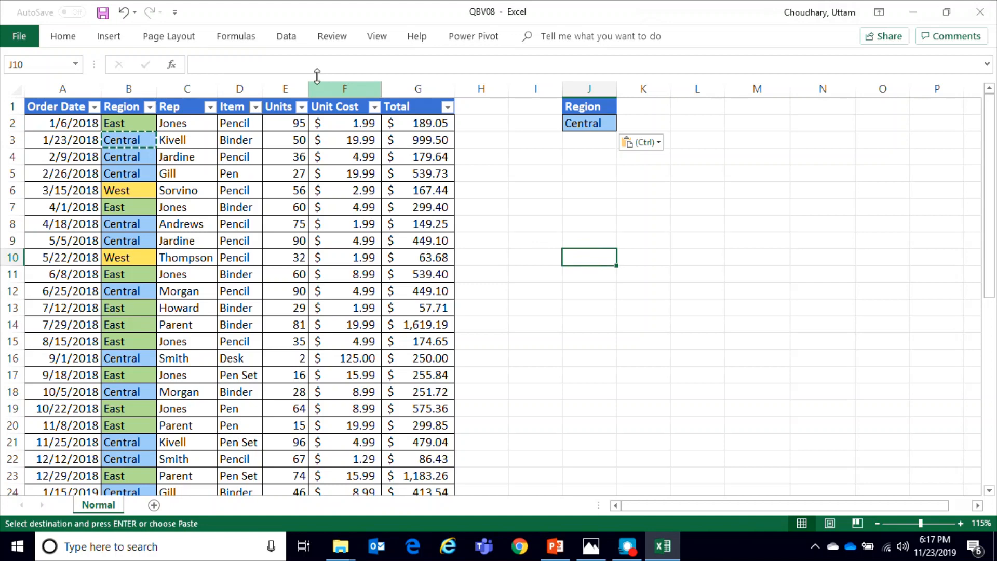
{"action": "left_click", "coordinate": [287, 36]}
{"action": "left_click", "coordinate": [650, 96]}
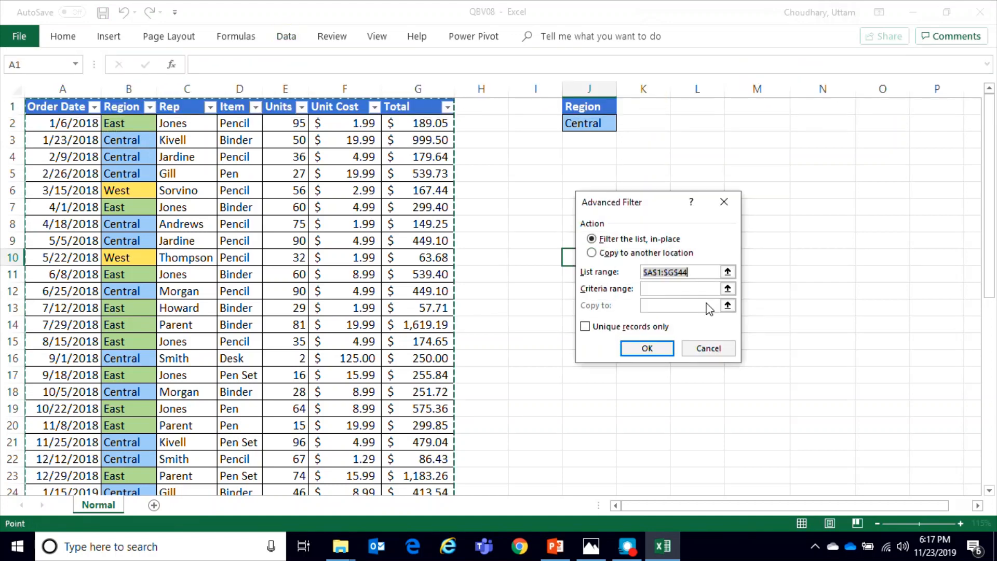
{"action": "left_click_drag", "start_coordinate": [626, 209], "coordinate": [552, 195]}
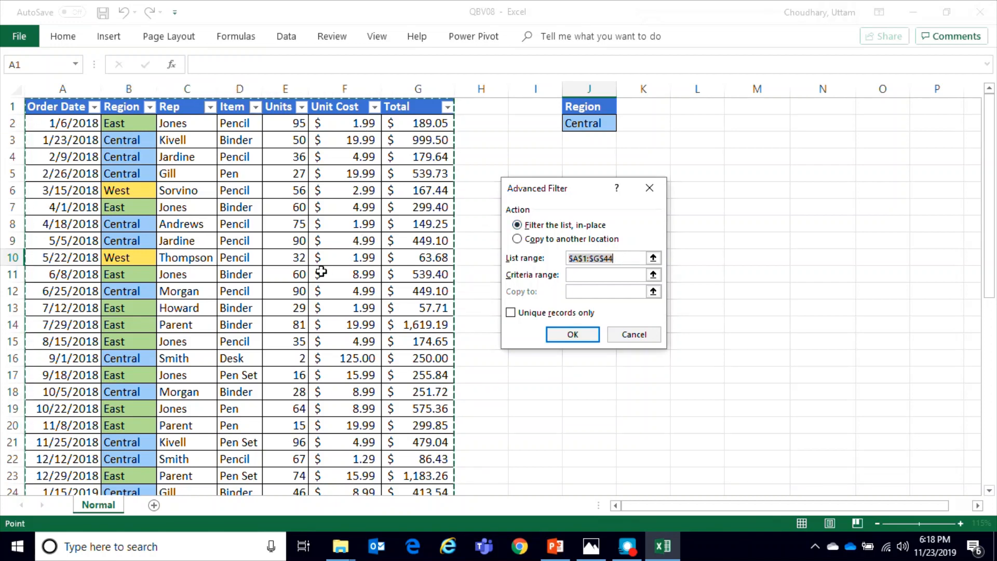
{"action": "left_click", "coordinate": [653, 275]}
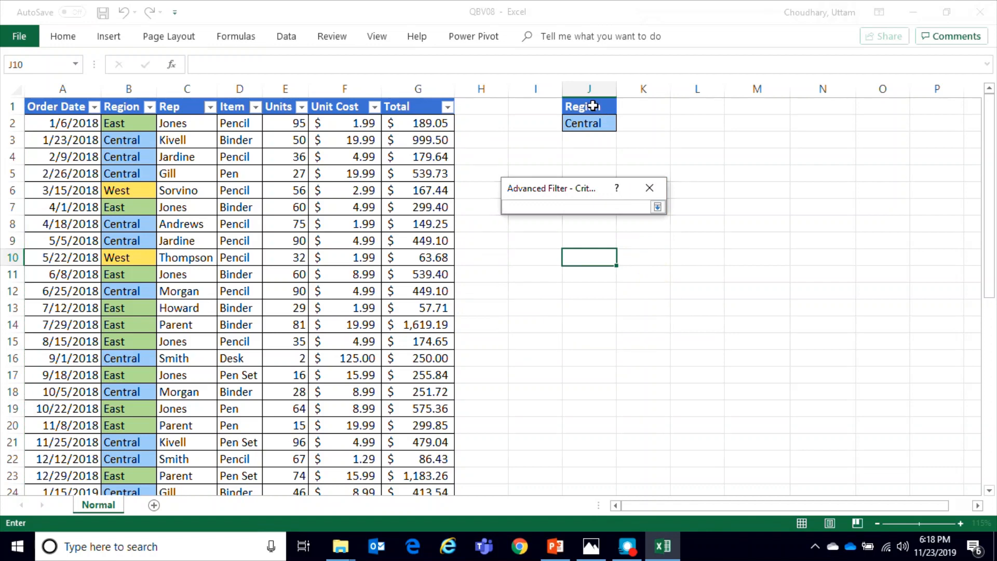
{"action": "left_click_drag", "start_coordinate": [591, 106], "coordinate": [593, 117]}
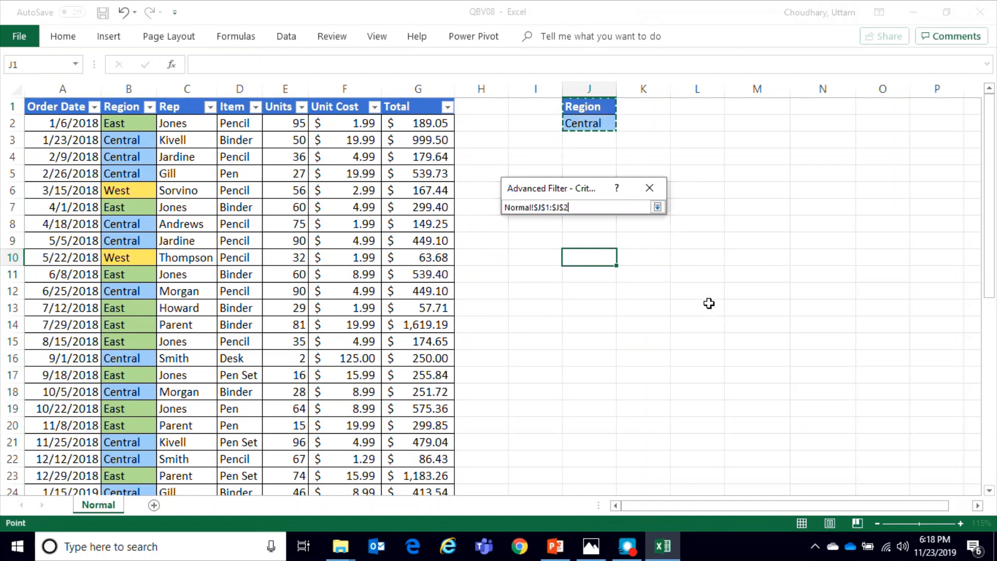
{"action": "left_click", "coordinate": [659, 209]}
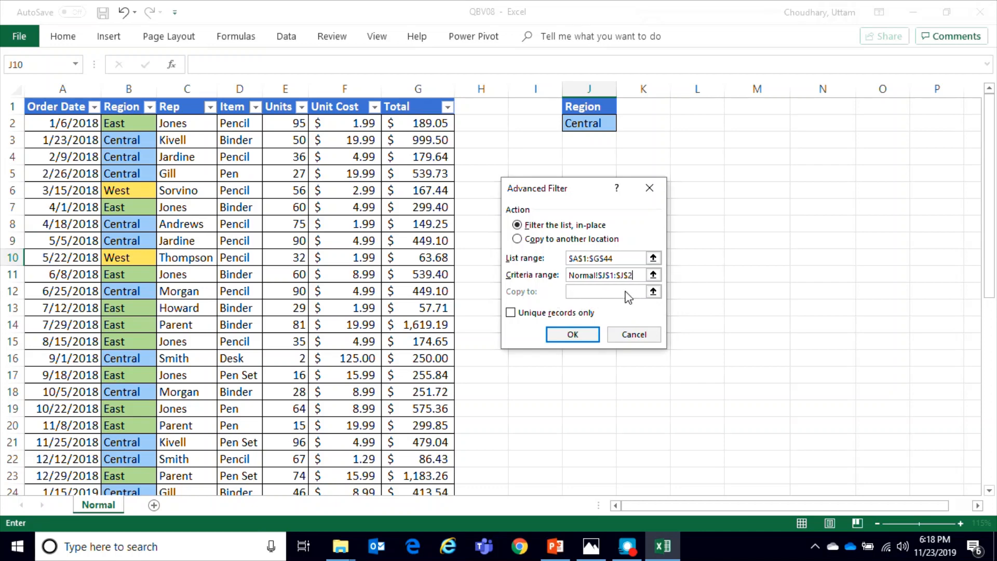
Set the Advanced Filter to copy to another location, with J10 as the destination, and run it.
{"action": "left_click", "coordinate": [558, 240]}
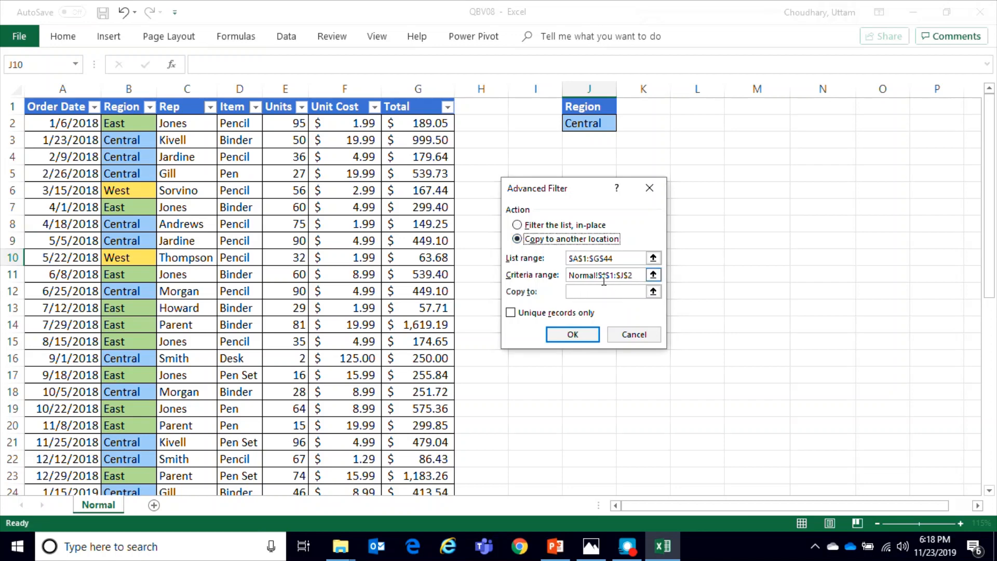
{"action": "left_click", "coordinate": [540, 228]}
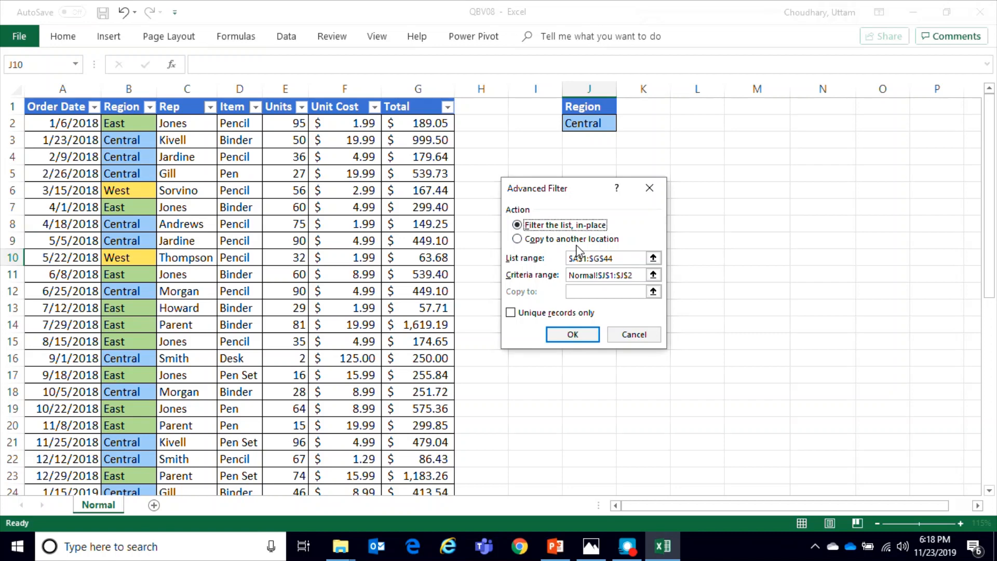
{"action": "left_click", "coordinate": [532, 240]}
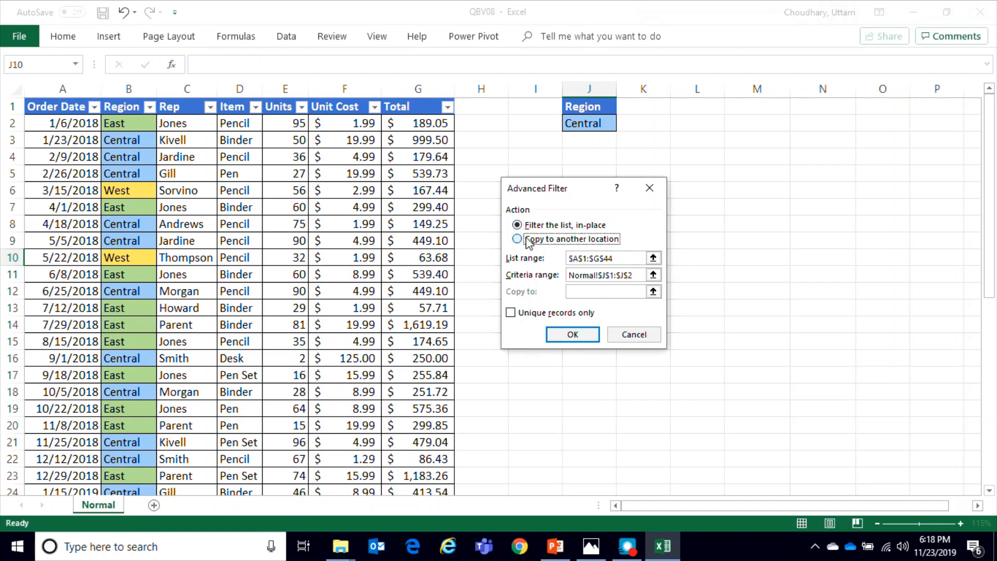
{"action": "left_click_drag", "start_coordinate": [553, 187], "coordinate": [291, 180]}
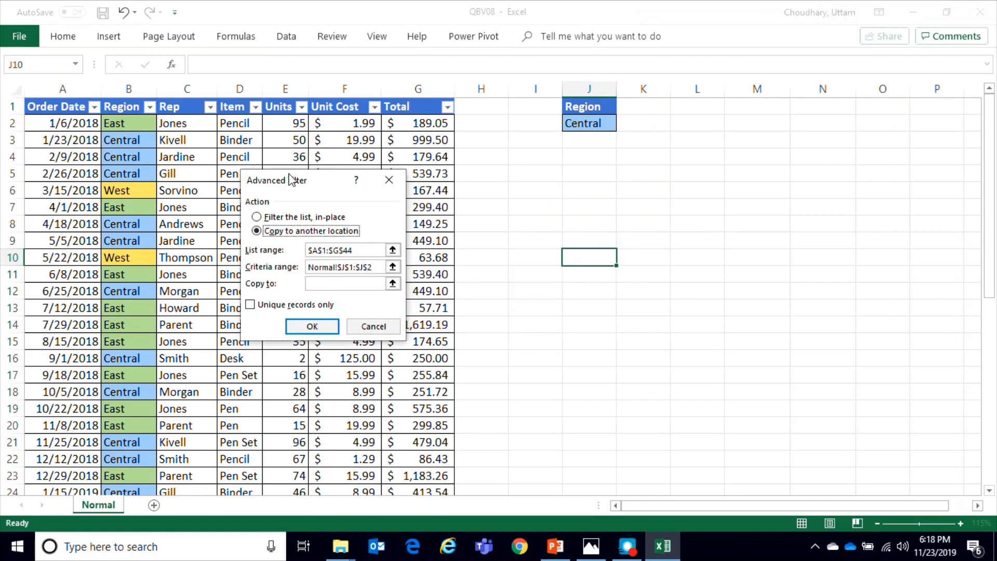
{"action": "left_click", "coordinate": [393, 283]}
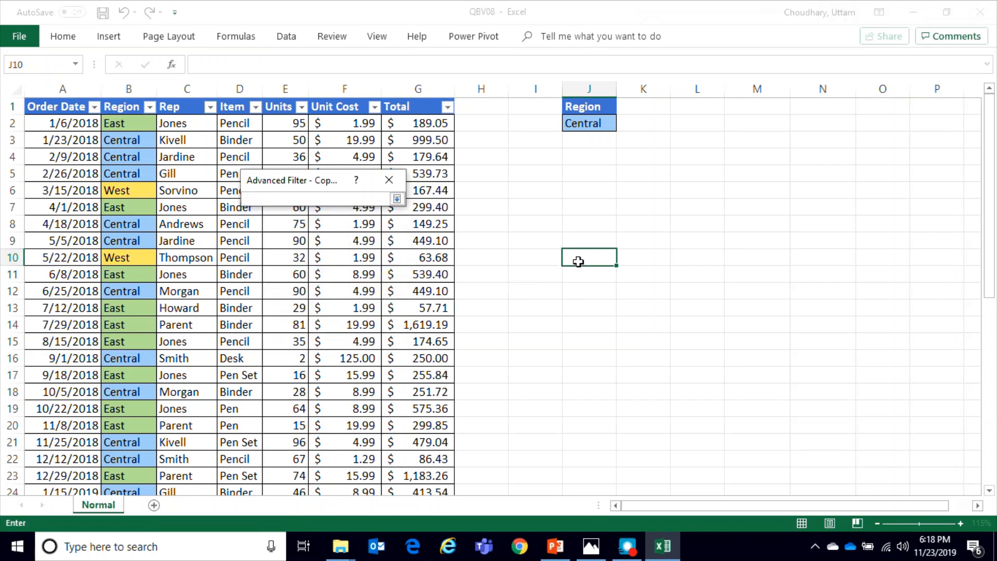
{"action": "left_click", "coordinate": [579, 262]}
{"action": "left_click", "coordinate": [397, 199]}
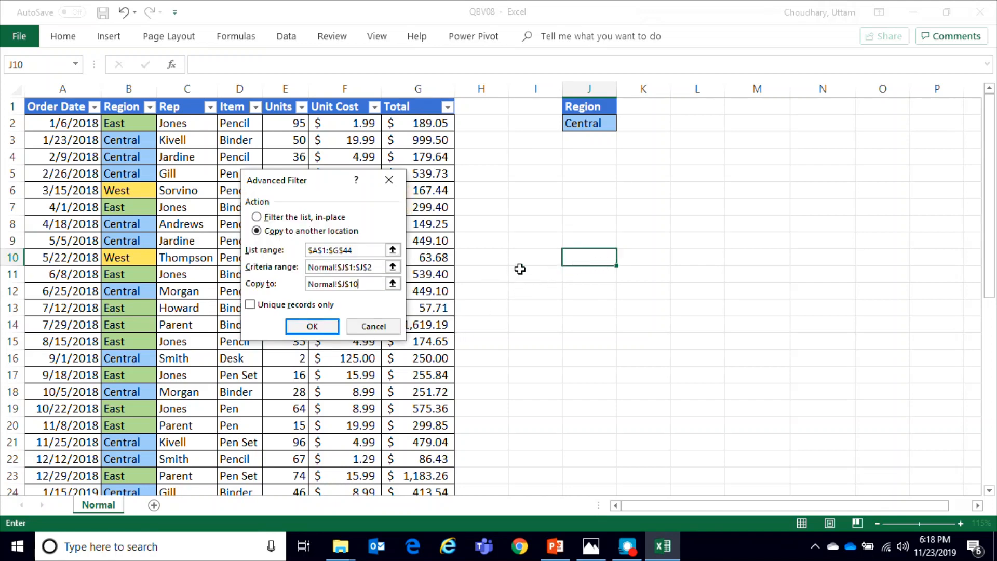
{"action": "left_click", "coordinate": [329, 331]}
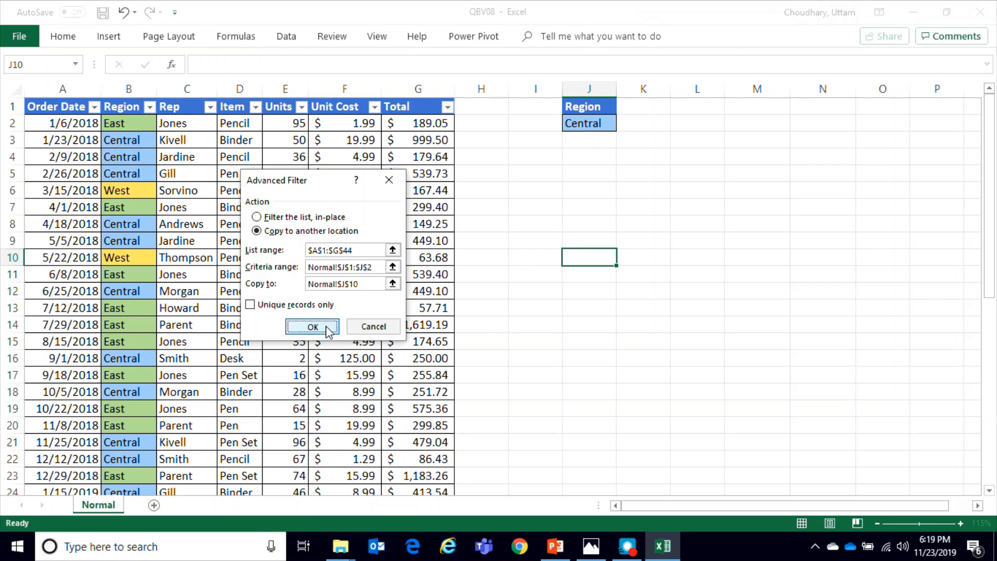
Autofit column J so the copied order dates fit, and look through the extracted Central rows.
{"action": "left_click_drag", "start_coordinate": [912, 507], "coordinate": [959, 505]}
{"action": "double_click", "coordinate": [538, 89]}
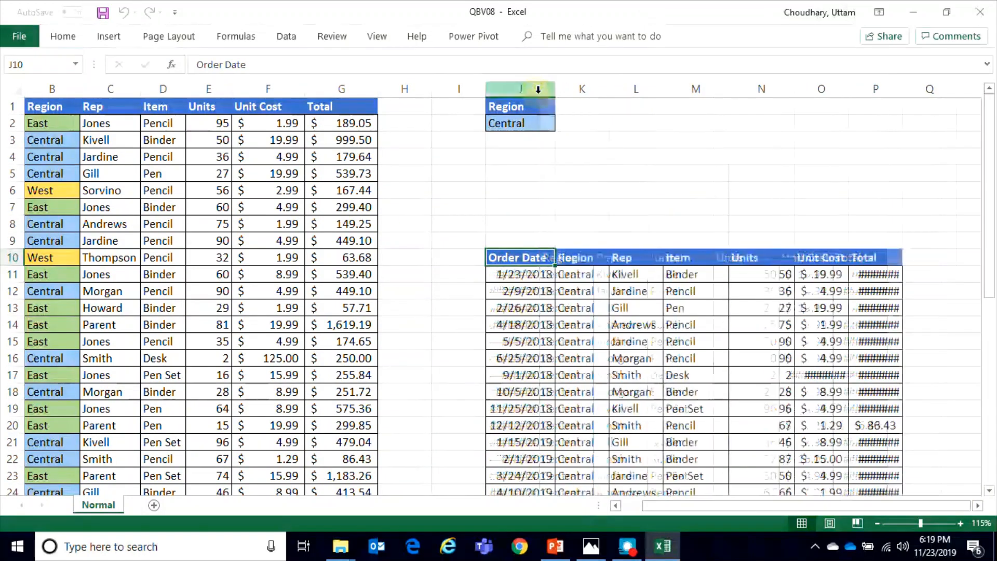
{"action": "scroll", "coordinate": [821, 326], "scroll_direction": "down", "scroll_amount": 3}
{"action": "scroll", "coordinate": [822, 326], "scroll_direction": "down", "scroll_amount": 6}
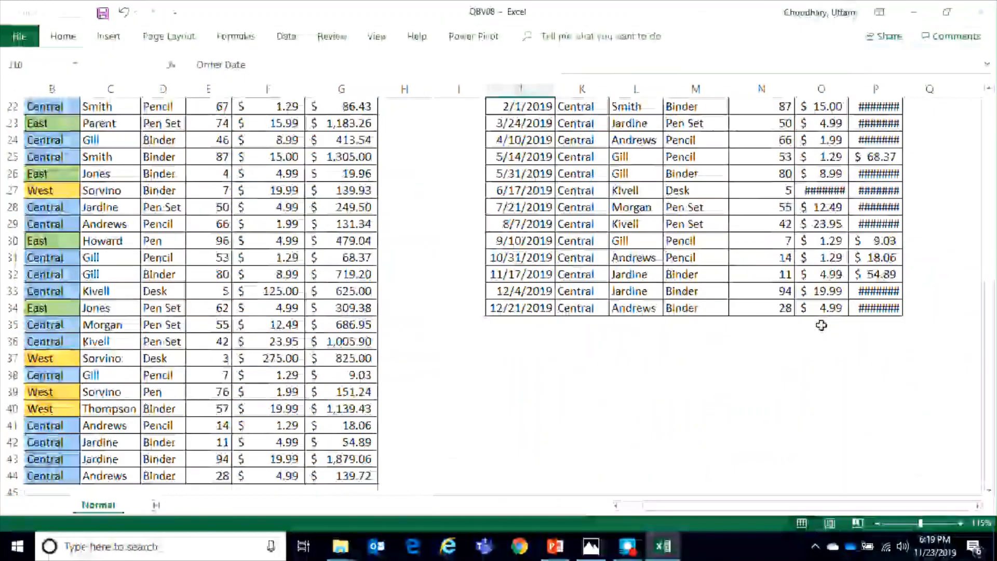
{"action": "scroll", "coordinate": [820, 327], "scroll_direction": "up", "scroll_amount": 8}
{"action": "scroll", "coordinate": [823, 324], "scroll_direction": "down", "scroll_amount": 4}
{"action": "scroll", "coordinate": [820, 328], "scroll_direction": "up", "scroll_amount": 4}
{"action": "scroll", "coordinate": [819, 329], "scroll_direction": "down", "scroll_amount": 4}
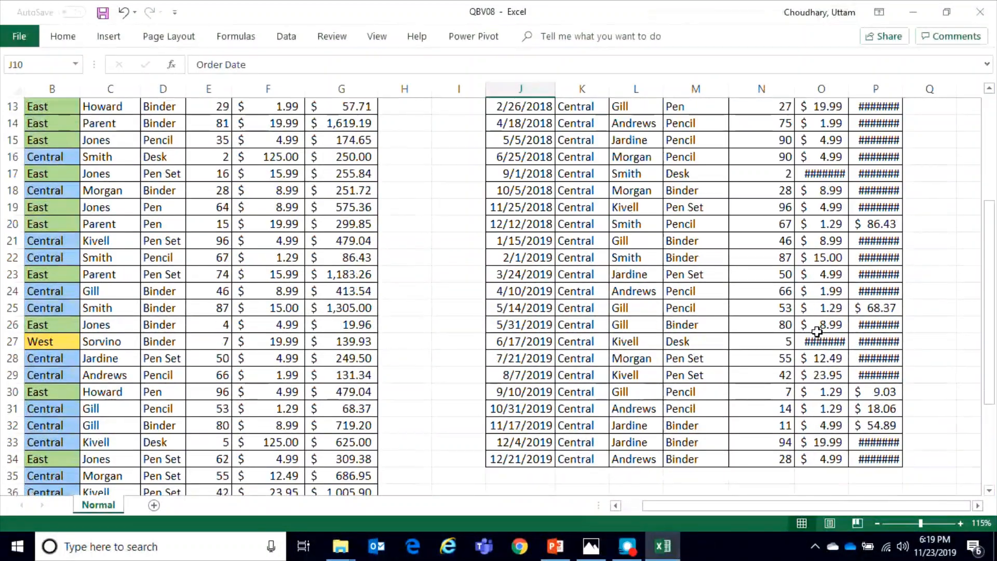
{"action": "scroll", "coordinate": [819, 329], "scroll_direction": "up", "scroll_amount": 4}
Narrow the extracted Units column N and autofit the Unit Cost and Total columns O and P.
{"action": "left_click_drag", "start_coordinate": [792, 89], "coordinate": [762, 92]}
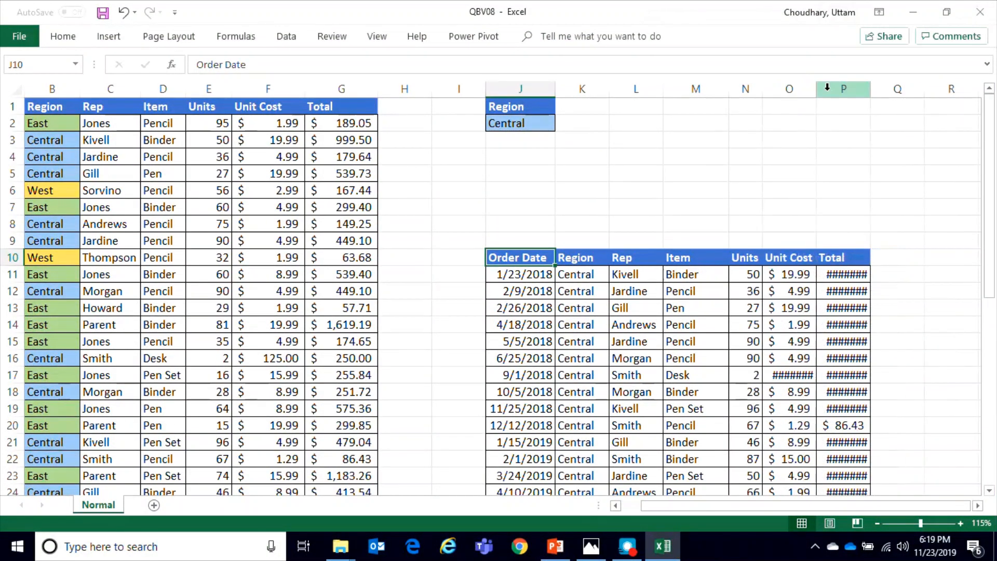
{"action": "double_click", "coordinate": [817, 91]}
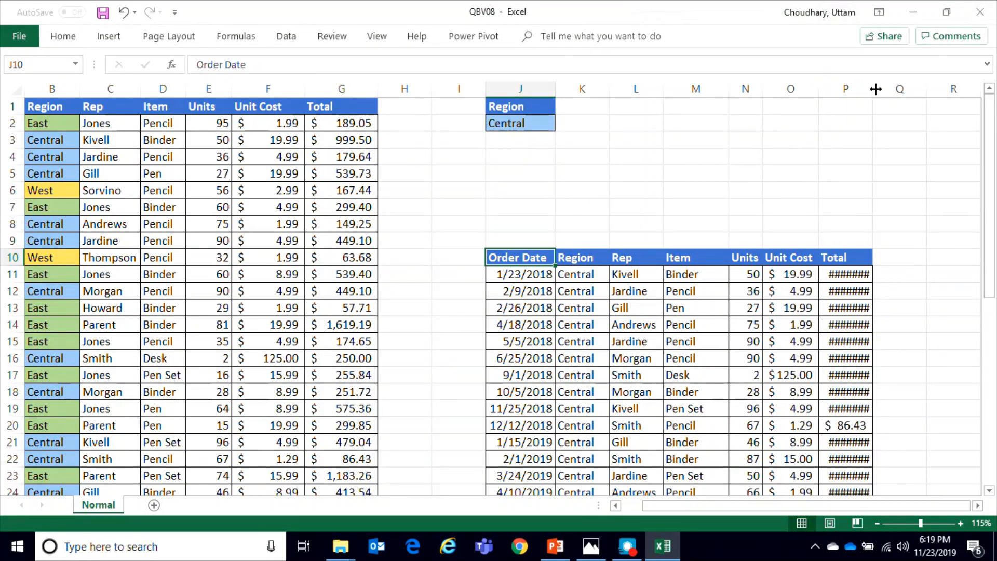
{"action": "double_click", "coordinate": [874, 89]}
{"action": "scroll", "coordinate": [917, 251], "scroll_direction": "down", "scroll_amount": 5}
{"action": "scroll", "coordinate": [922, 265], "scroll_direction": "up", "scroll_amount": 5}
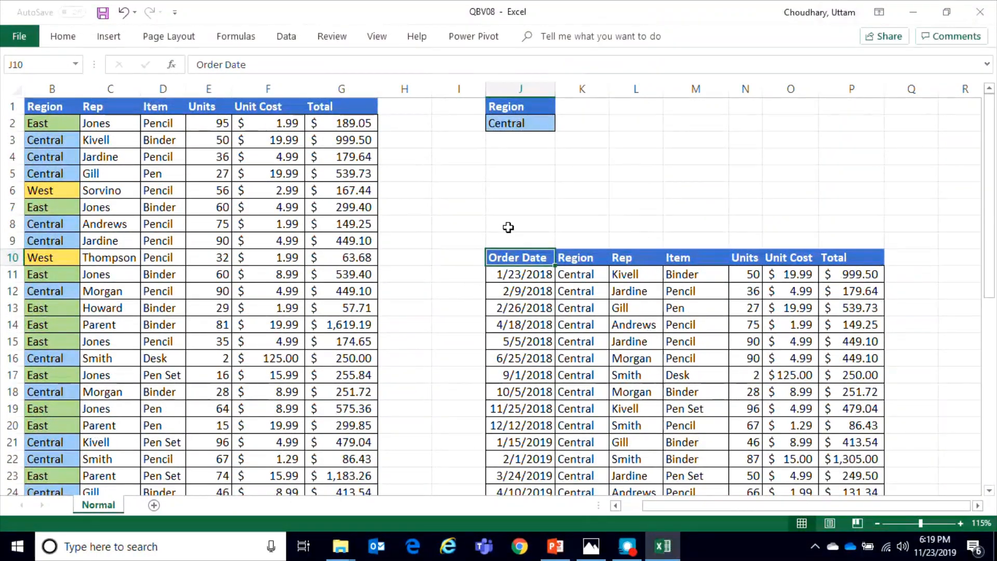
Delete the extracted results block J9:Q36, shifting cells left.
{"action": "left_click_drag", "start_coordinate": [514, 258], "coordinate": [890, 478]}
{"action": "right_click", "coordinate": [684, 318]}
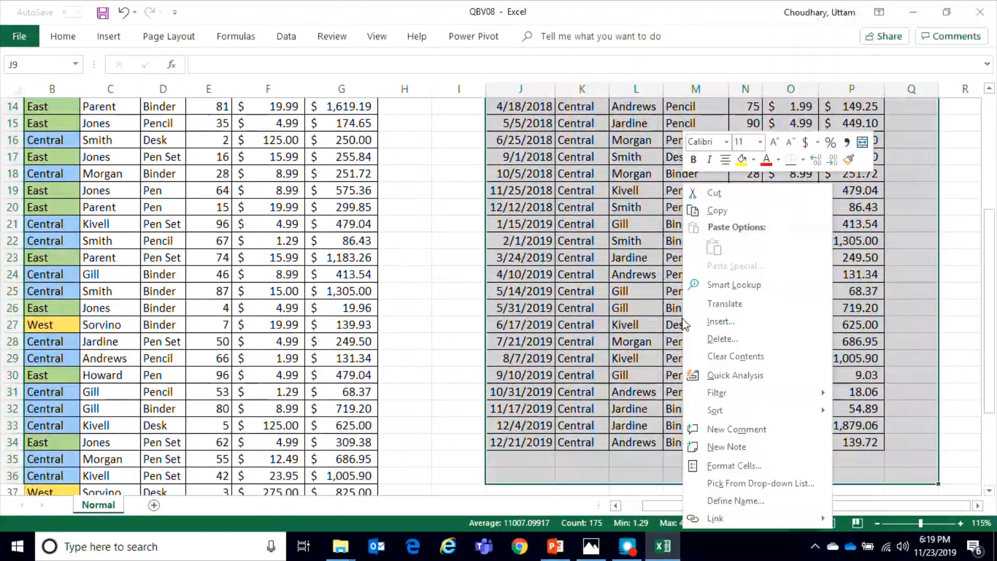
{"action": "left_click", "coordinate": [721, 322]}
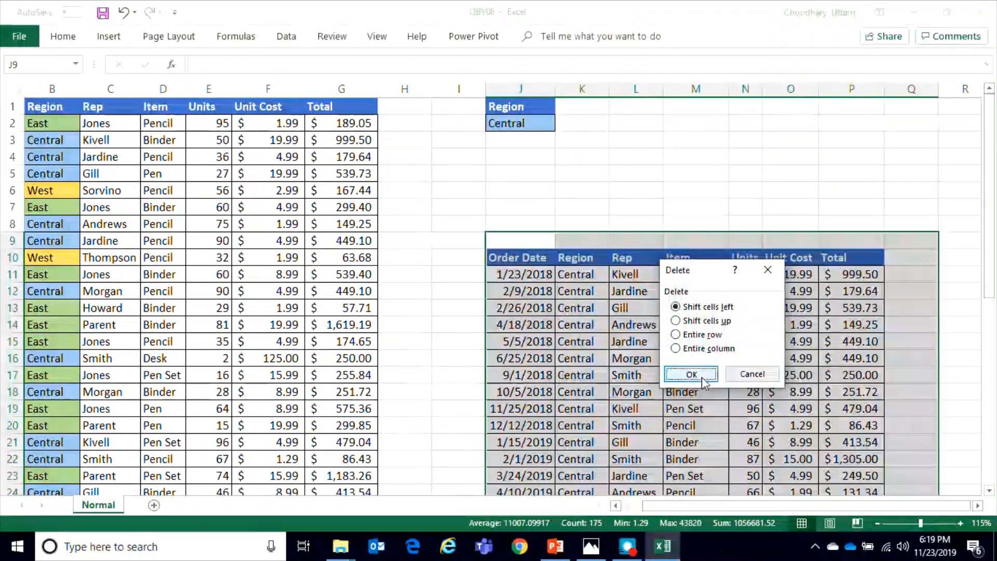
{"action": "left_click", "coordinate": [702, 377]}
{"action": "left_click", "coordinate": [688, 311]}
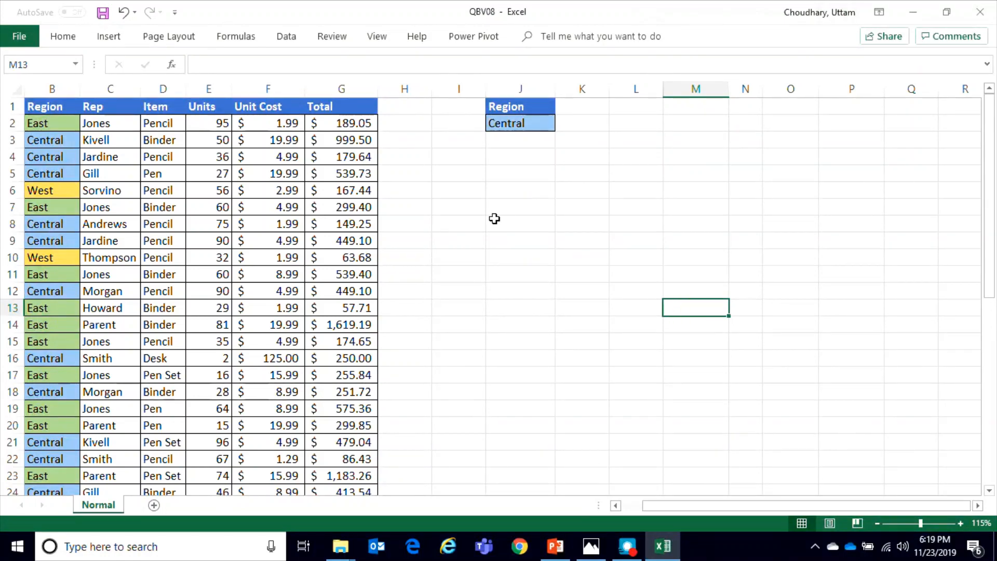
Copy the Item header from D1 into K1 as a second criteria heading beside Region.
{"action": "left_click", "coordinate": [569, 108]}
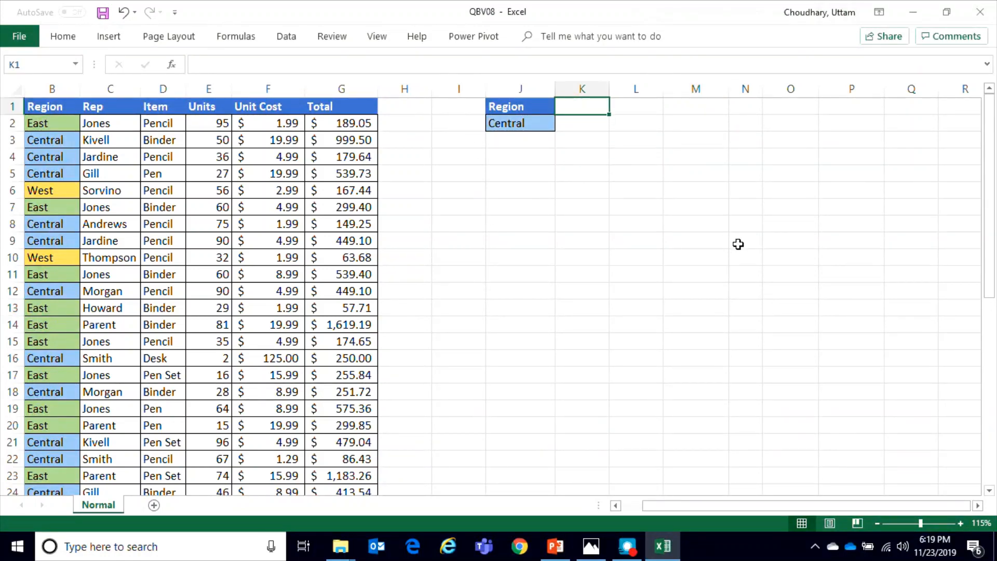
{"action": "left_click_drag", "start_coordinate": [776, 512], "coordinate": [698, 507]}
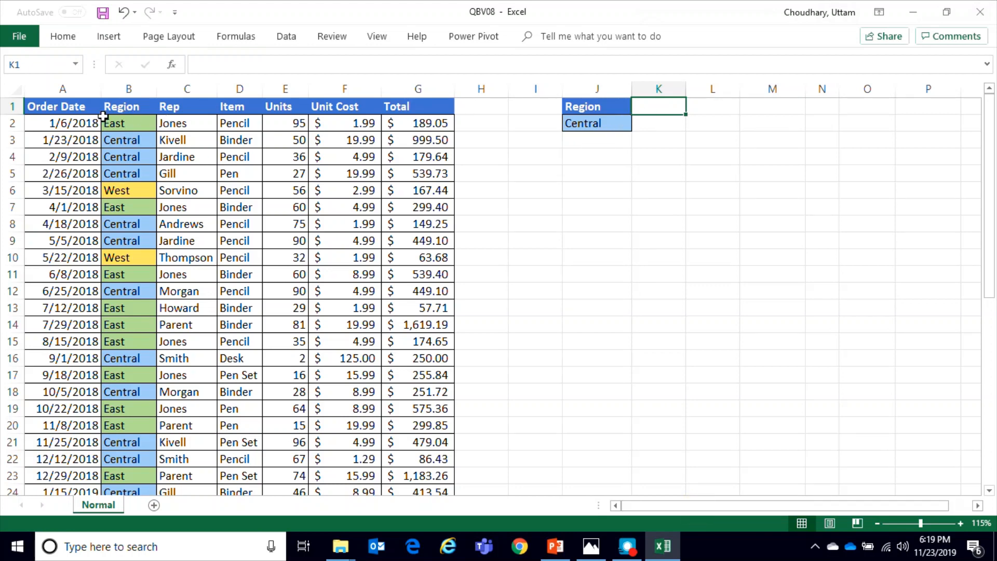
{"action": "left_click", "coordinate": [65, 107]}
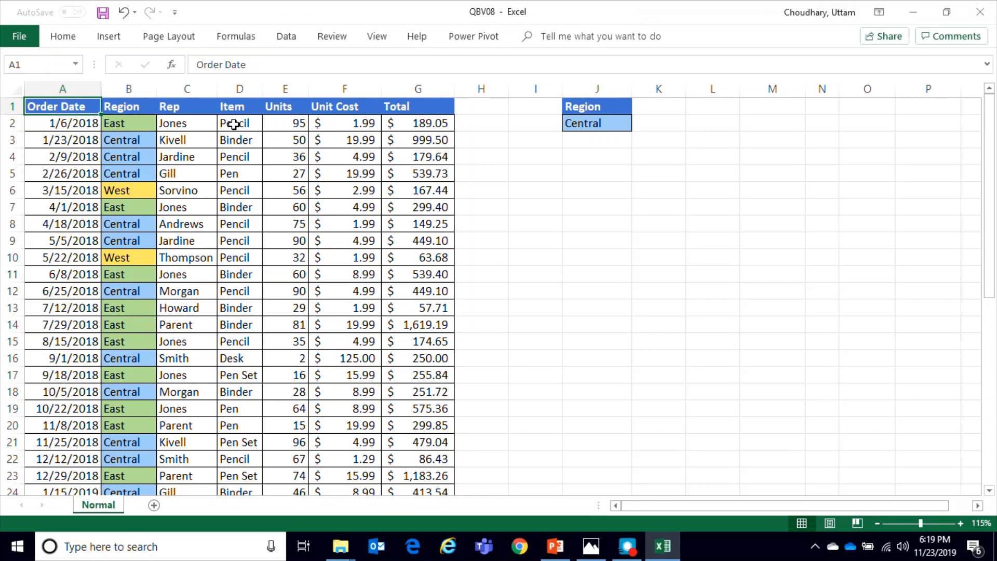
{"action": "left_click", "coordinate": [232, 108]}
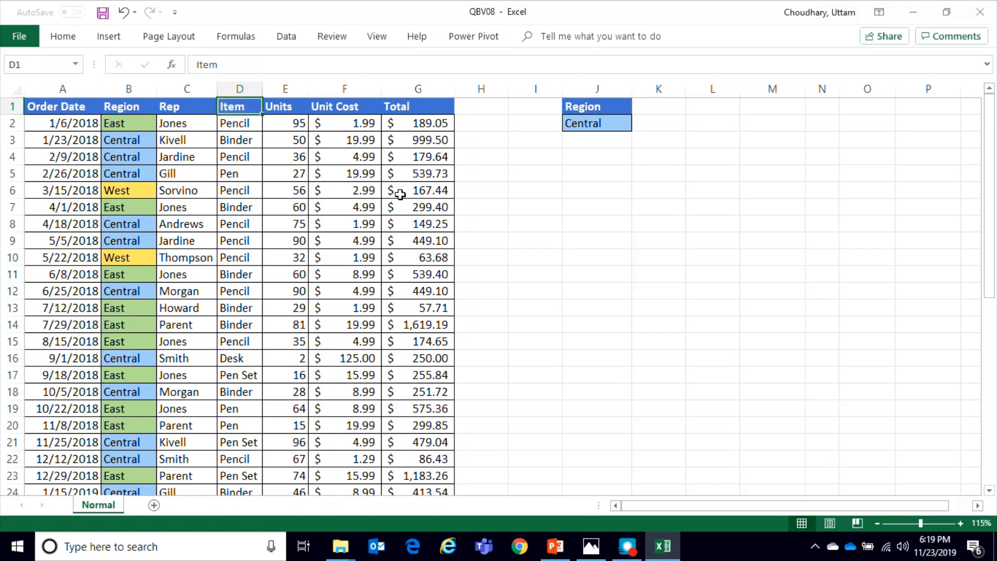
{"action": "key", "text": "ctrl+c"}
{"action": "left_click", "coordinate": [669, 106]}
{"action": "key", "text": "ctrl+v"}
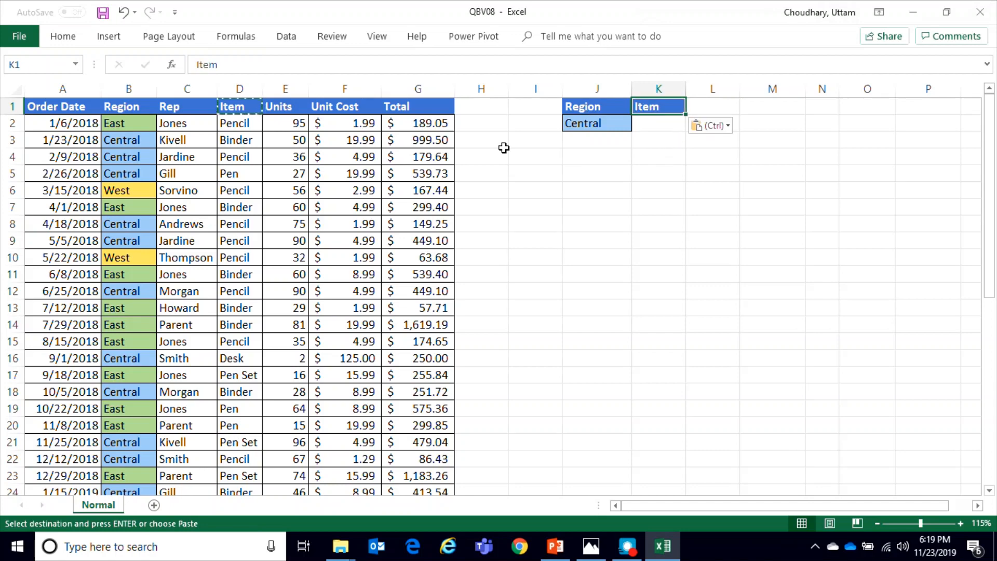
Copy the value Pen from D5 into K2 under the Item criteria heading and check the criteria block J1:K2.
{"action": "left_click", "coordinate": [245, 124]}
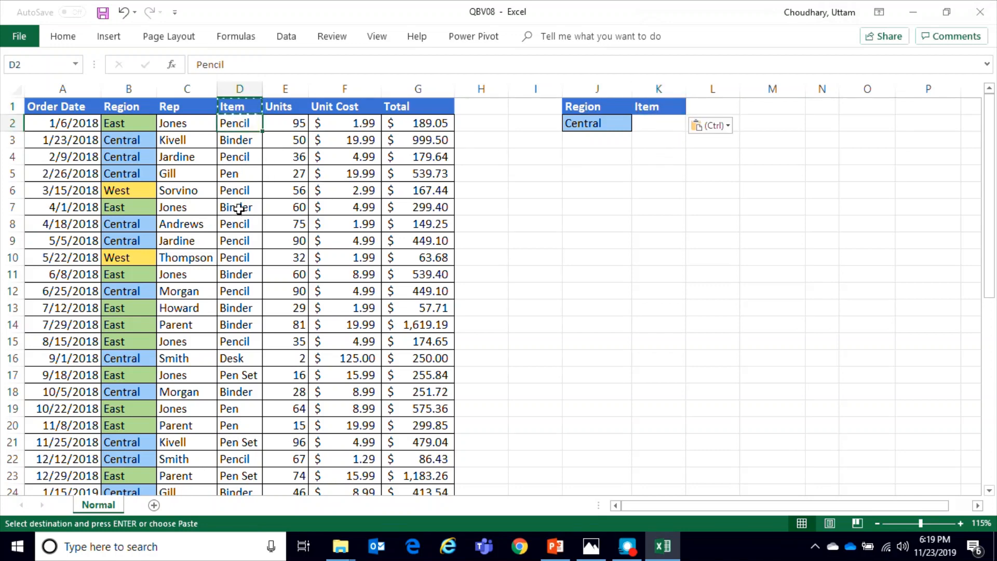
{"action": "left_click", "coordinate": [240, 174]}
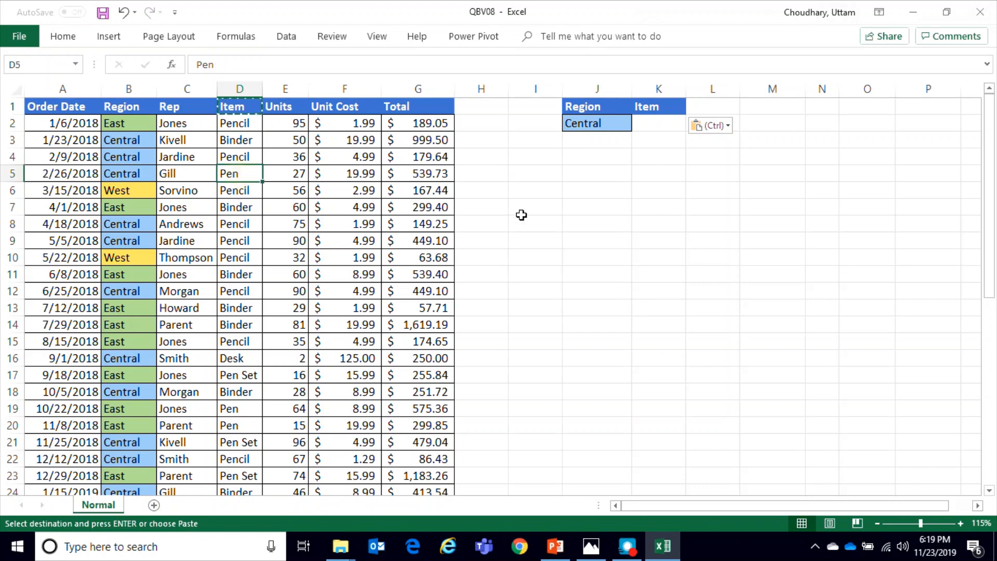
{"action": "key", "text": "ctrl+c"}
{"action": "left_click", "coordinate": [661, 122]}
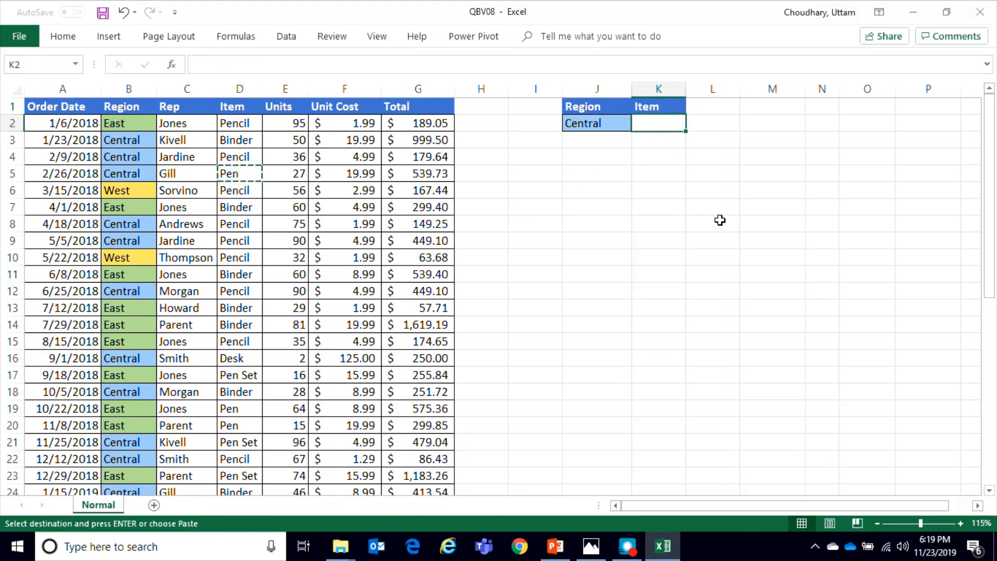
{"action": "key", "text": "ctrl+v"}
{"action": "left_click", "coordinate": [714, 221]}
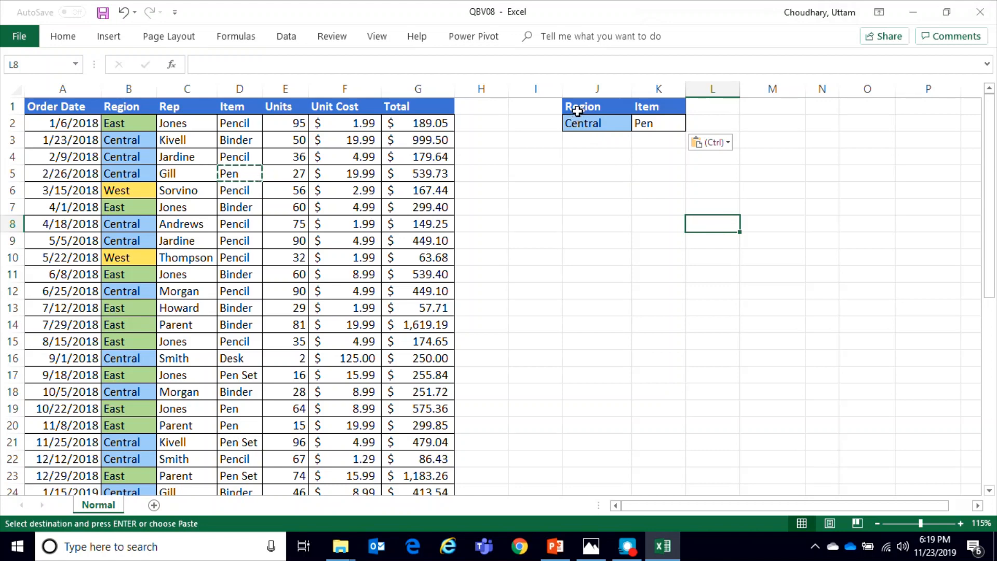
{"action": "left_click_drag", "start_coordinate": [578, 110], "coordinate": [650, 128]}
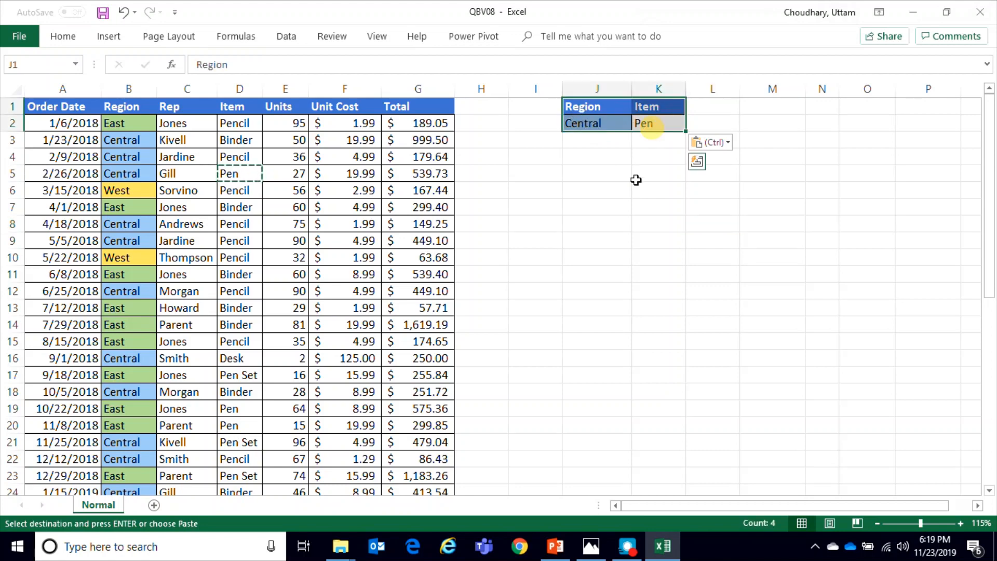
{"action": "left_click", "coordinate": [644, 224]}
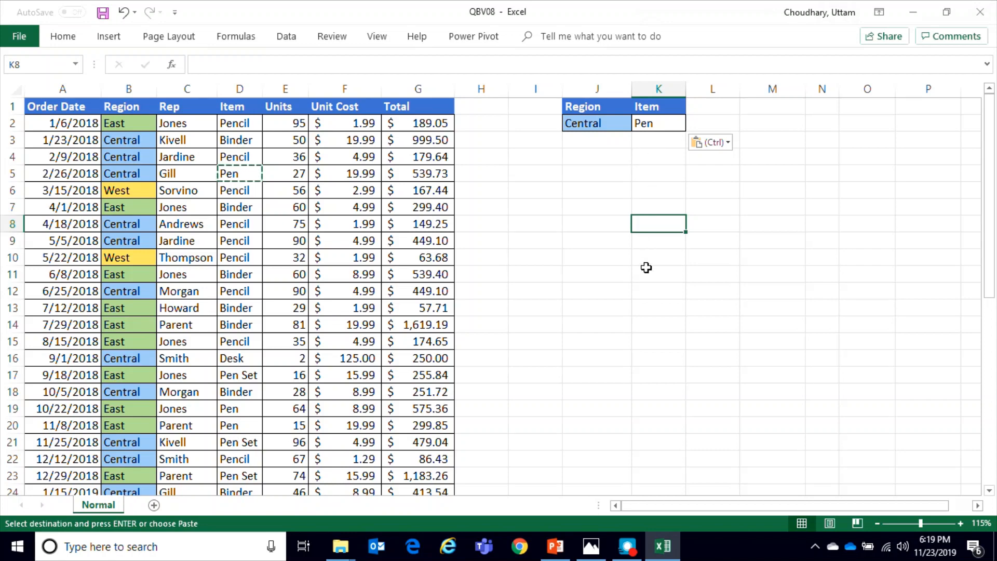
{"action": "left_click", "coordinate": [800, 212]}
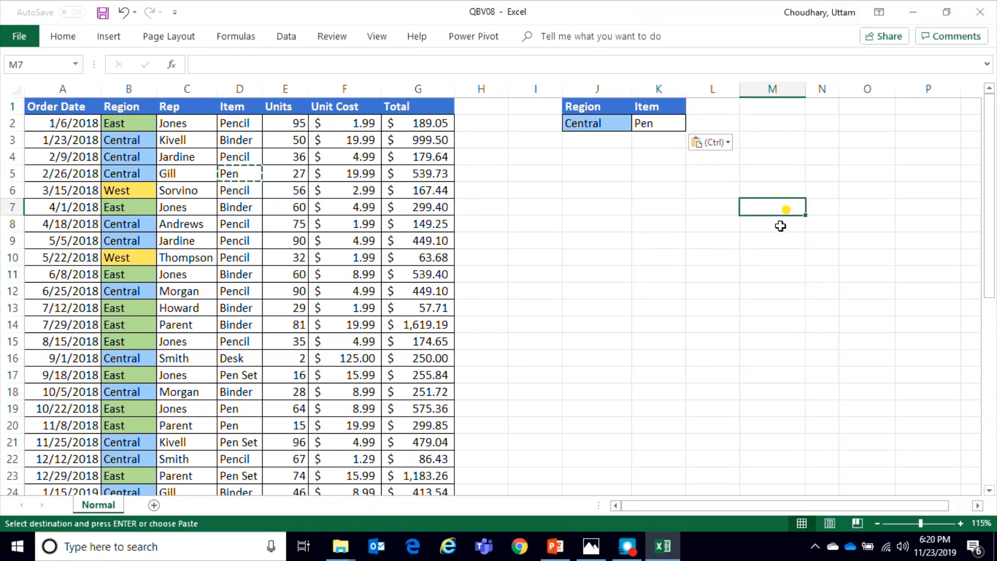
Start an Advanced Filter and set its list range to the whole sales table A1:G44.
{"action": "left_click", "coordinate": [287, 36]}
{"action": "left_click", "coordinate": [638, 92]}
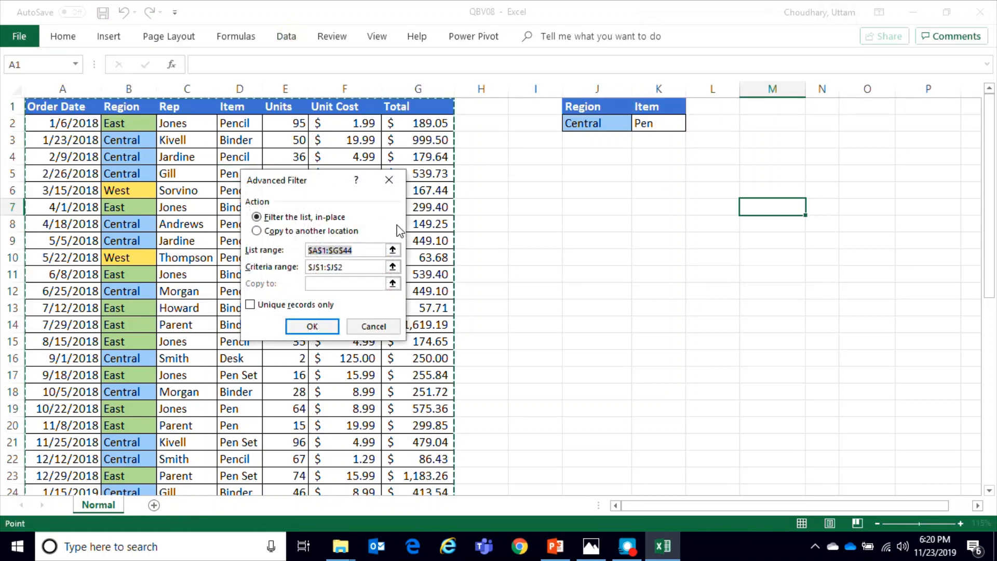
{"action": "left_click_drag", "start_coordinate": [316, 186], "coordinate": [619, 216]}
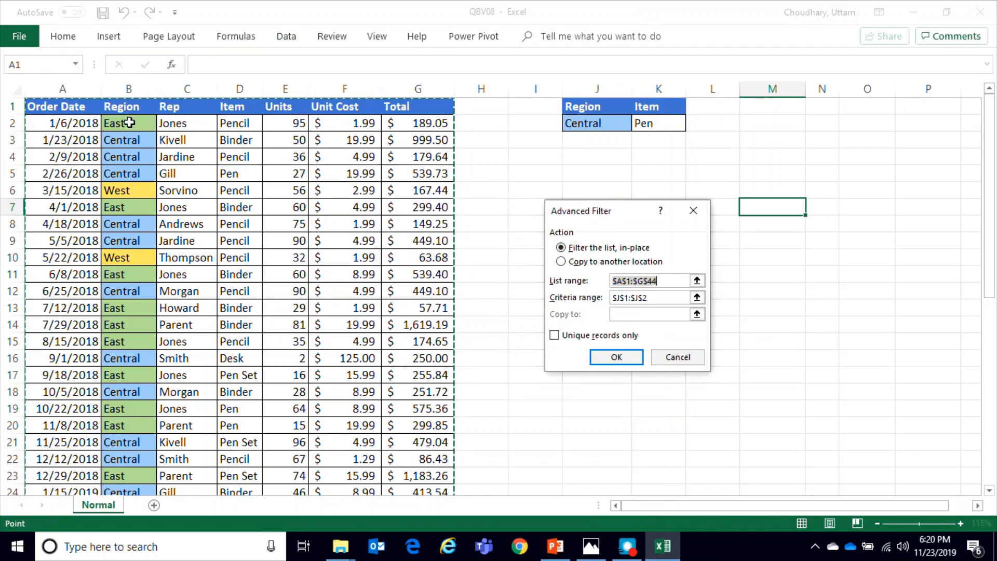
{"action": "left_click", "coordinate": [696, 282]}
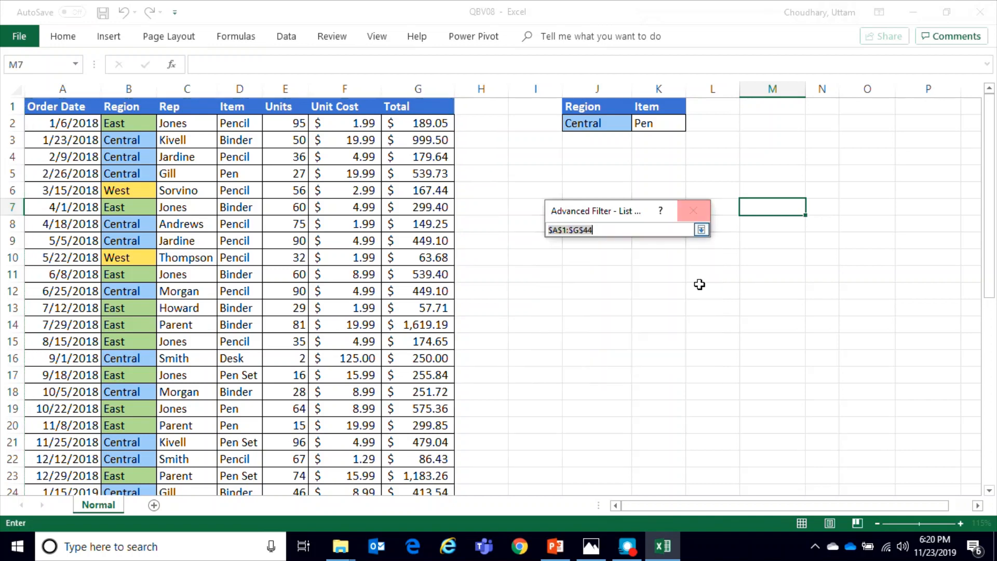
{"action": "left_click", "coordinate": [701, 229]}
{"action": "left_click", "coordinate": [385, 213]}
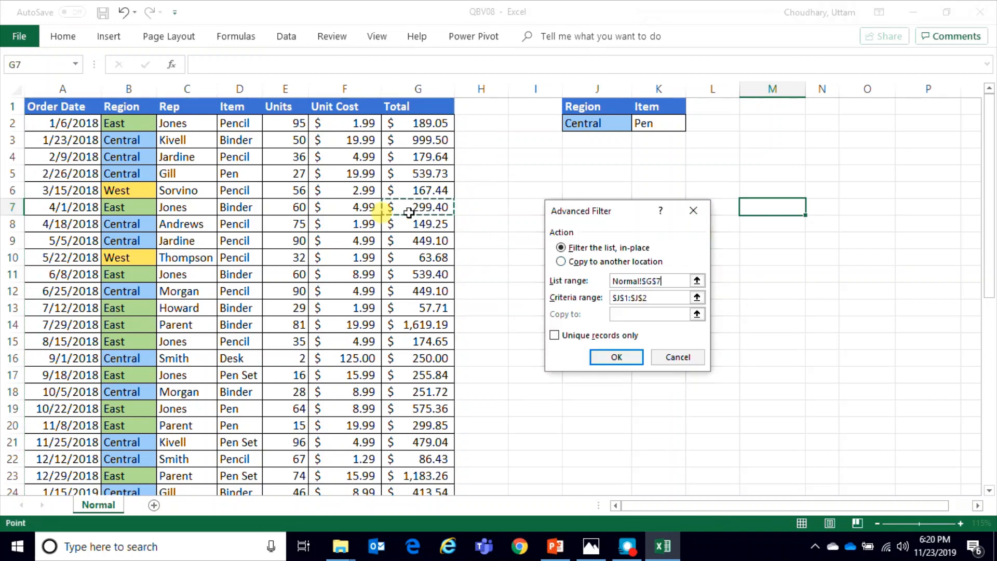
{"action": "left_click", "coordinate": [697, 282]}
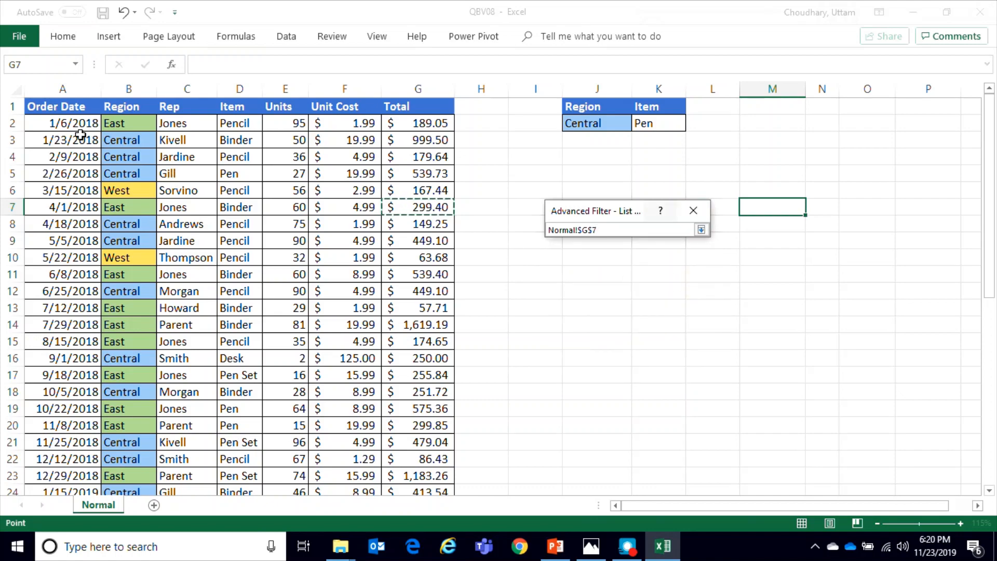
{"action": "left_click", "coordinate": [62, 107]}
{"action": "key", "text": "ctrl+shift+Right"}
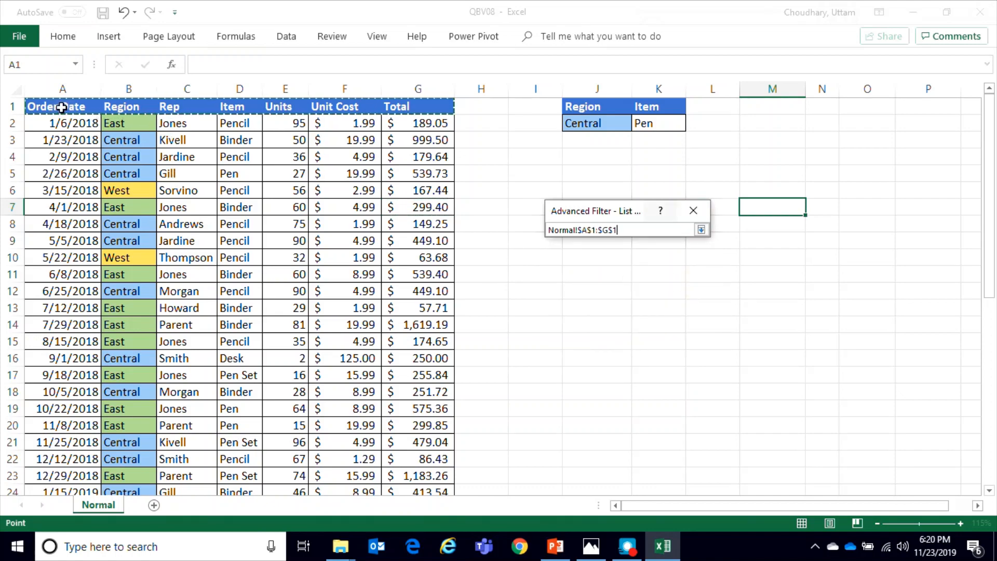
{"action": "key", "text": "ctrl+shift+Down"}
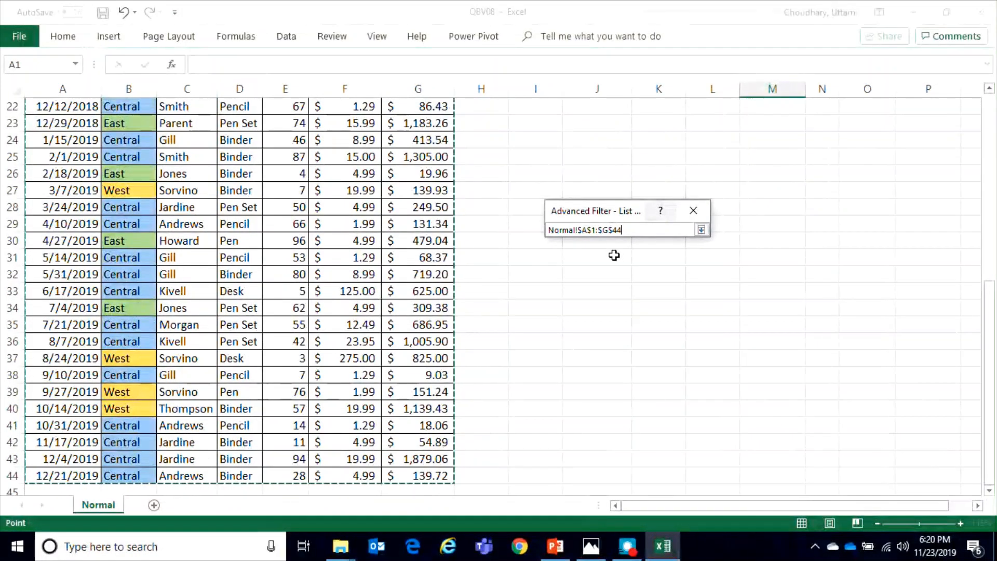
{"action": "left_click", "coordinate": [701, 229]}
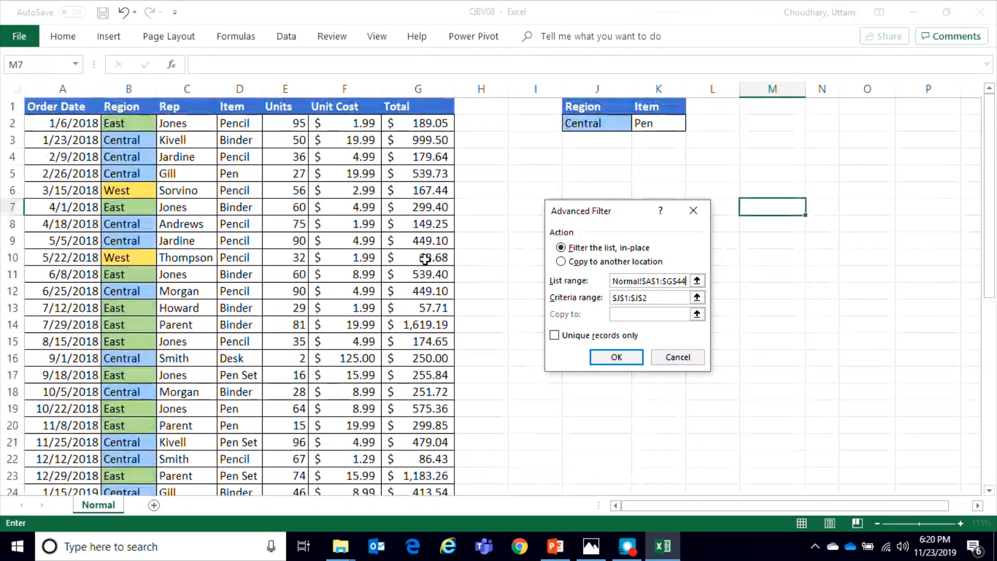
Replace the Advanced Filter's criteria range with J1:K2, covering both Region and Item.
{"action": "left_click", "coordinate": [697, 299]}
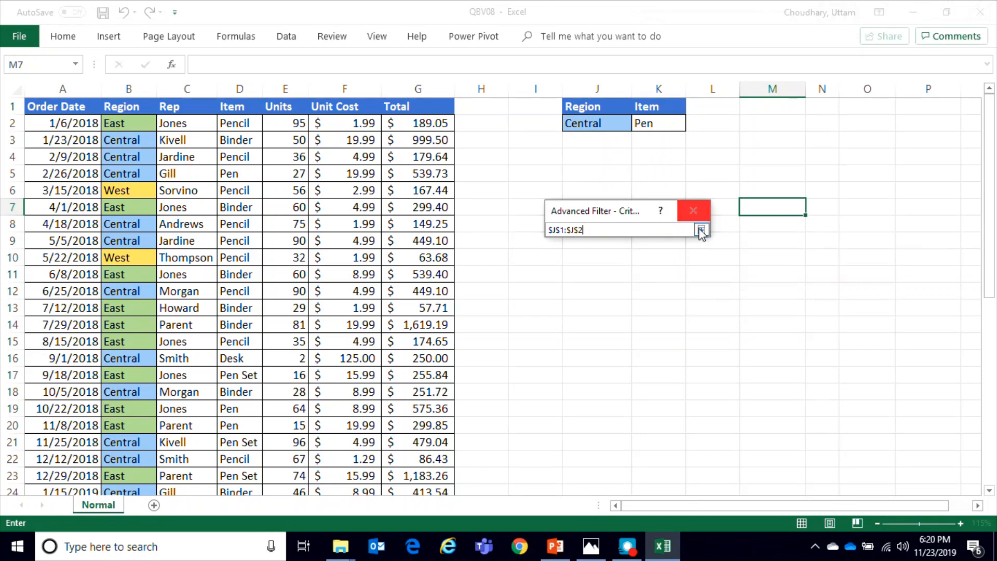
{"action": "left_click_drag", "start_coordinate": [669, 232], "coordinate": [460, 222]}
{"action": "key", "text": "BackSpace"}
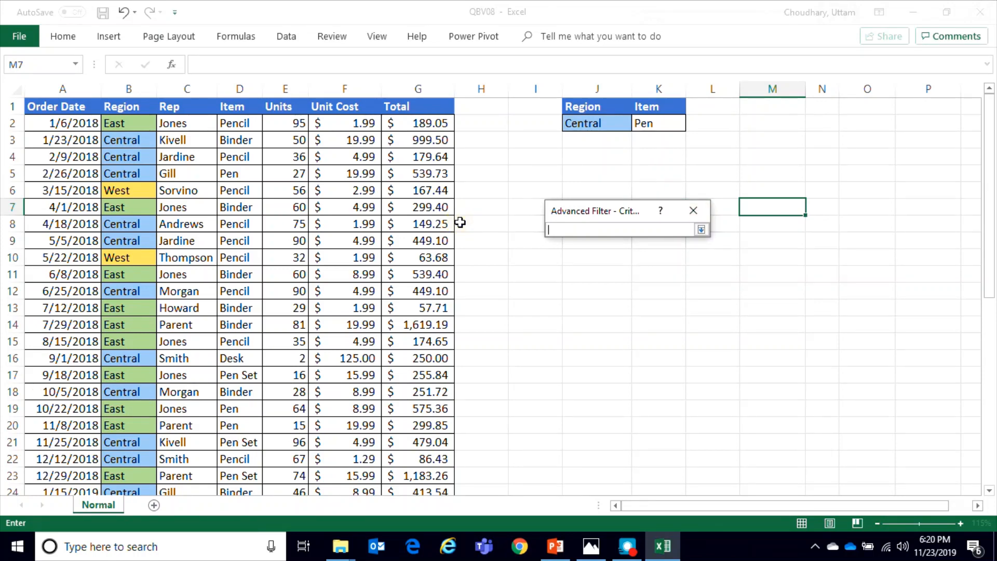
{"action": "left_click_drag", "start_coordinate": [587, 109], "coordinate": [649, 125]}
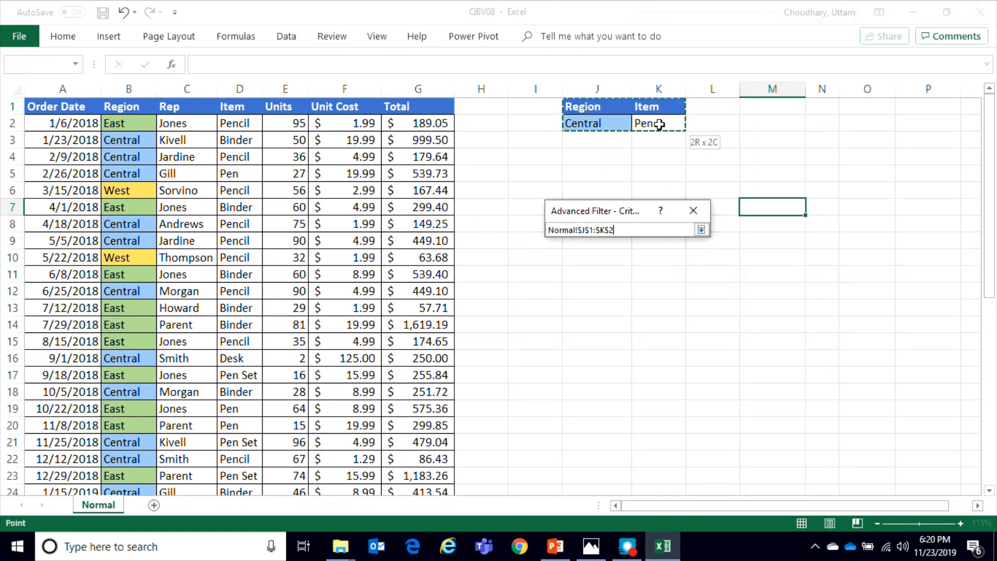
{"action": "left_click", "coordinate": [701, 230]}
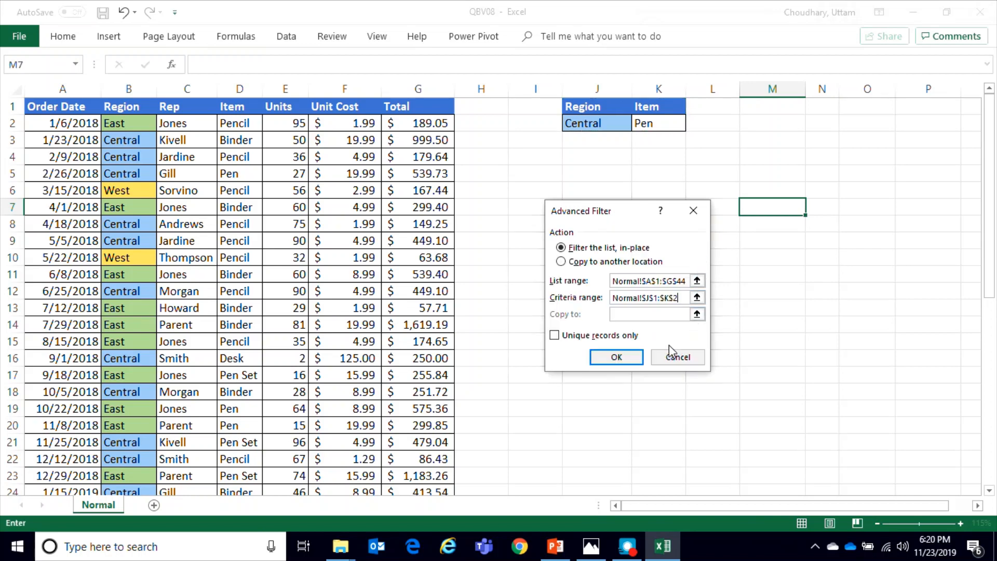
Set the Advanced Filter to copy to another location, with M1 as the destination, and run it.
{"action": "left_click", "coordinate": [589, 265]}
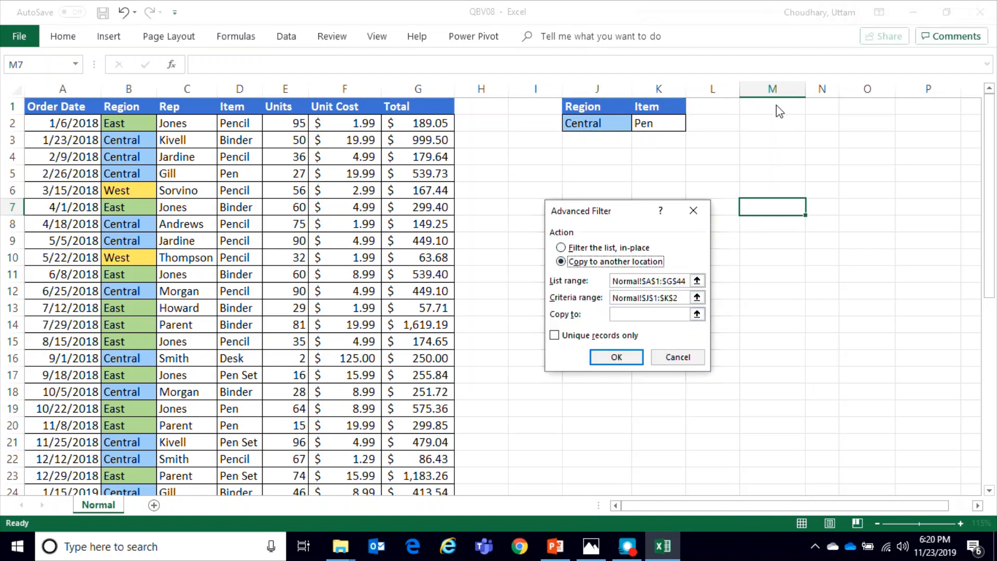
{"action": "left_click", "coordinate": [697, 314]}
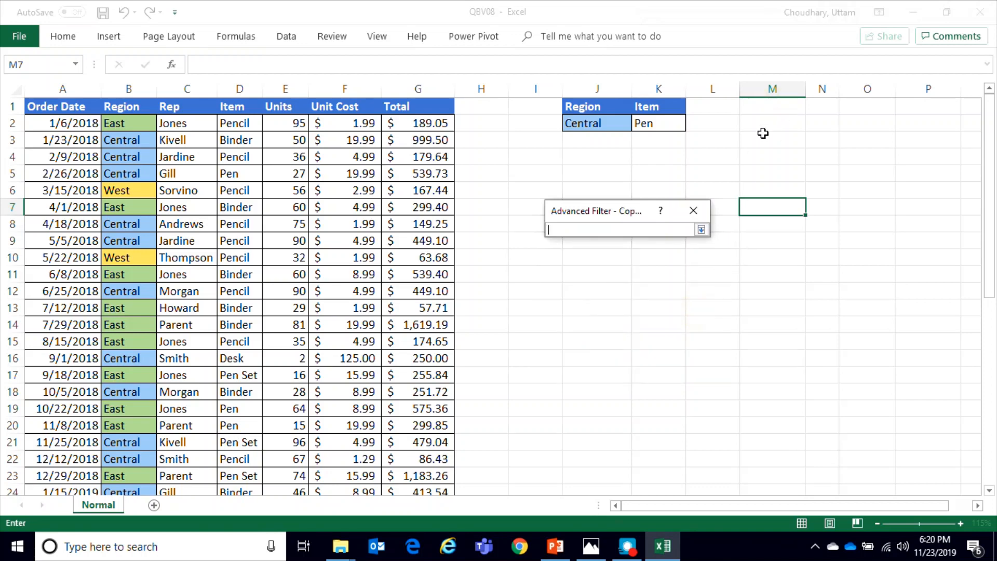
{"action": "left_click", "coordinate": [766, 109]}
{"action": "left_click", "coordinate": [702, 229]}
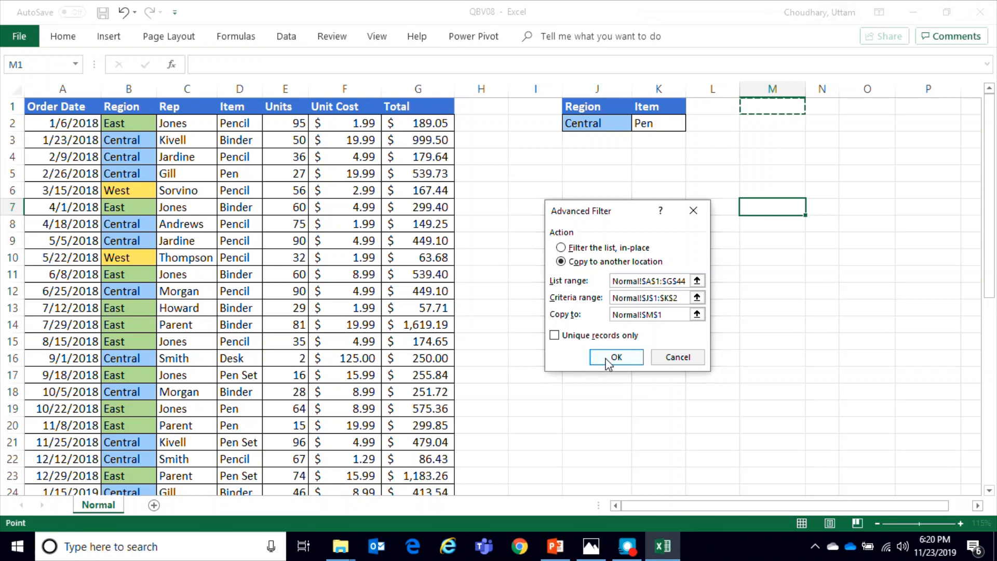
{"action": "left_click", "coordinate": [613, 358]}
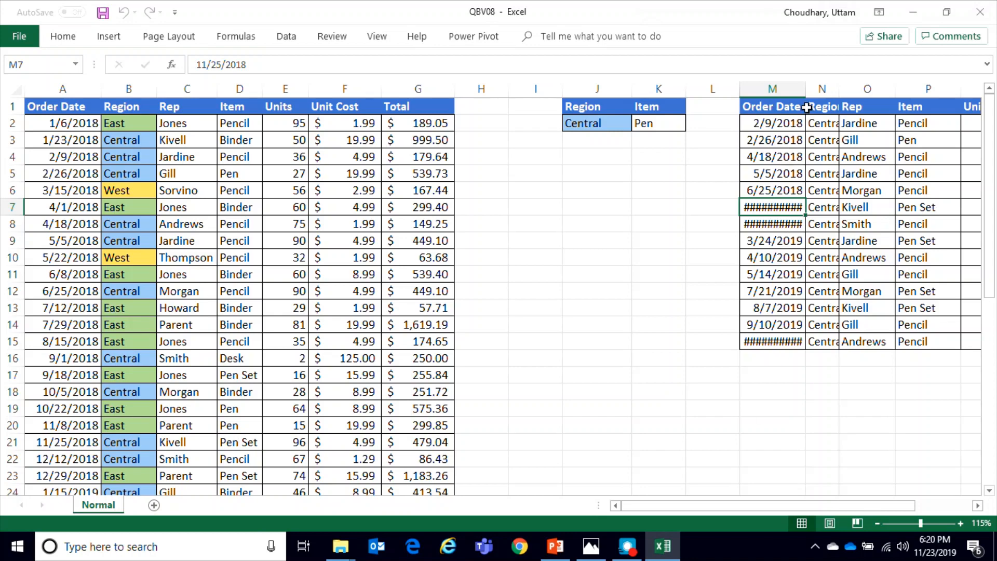
Autofit column M so the extracted order dates fit, and slightly widen the extracted Item column P.
{"action": "double_click", "coordinate": [808, 90]}
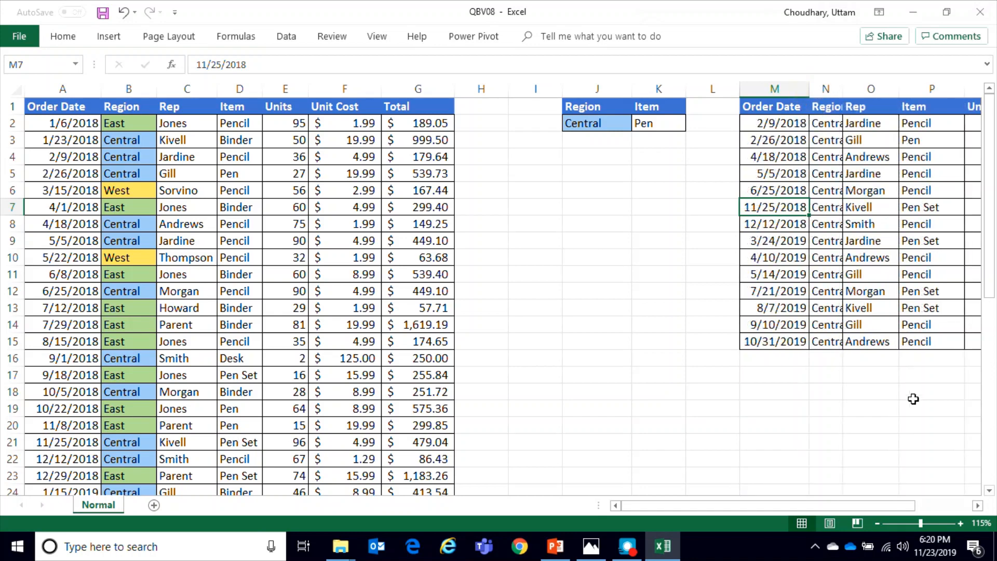
{"action": "left_click_drag", "start_coordinate": [905, 504], "coordinate": [935, 505]}
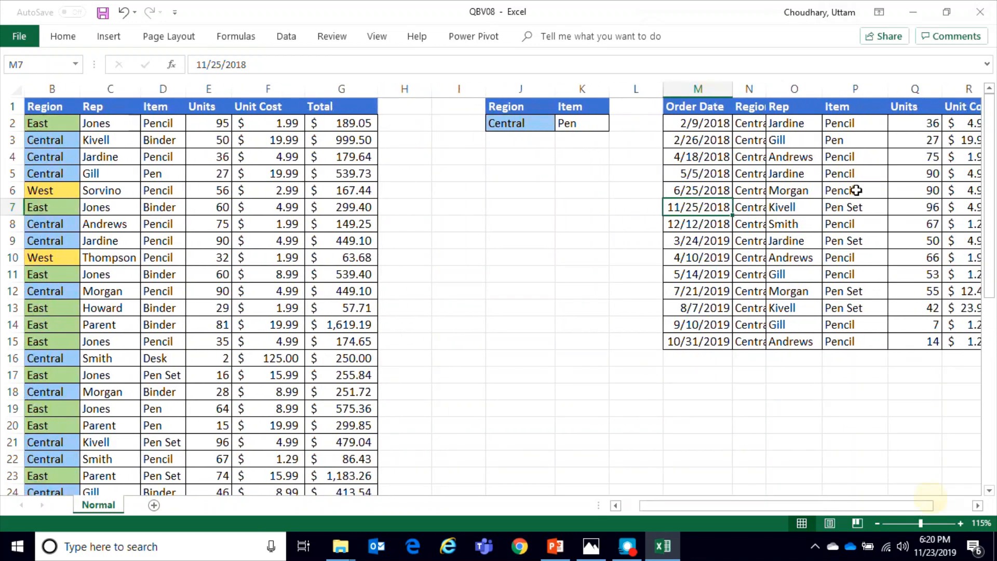
{"action": "left_click", "coordinate": [864, 139]}
{"action": "left_click_drag", "start_coordinate": [889, 91], "coordinate": [893, 91]}
Examine the extracted Item values in P2:P15 against the Pen criterion in K2.
{"action": "left_click", "coordinate": [852, 125]}
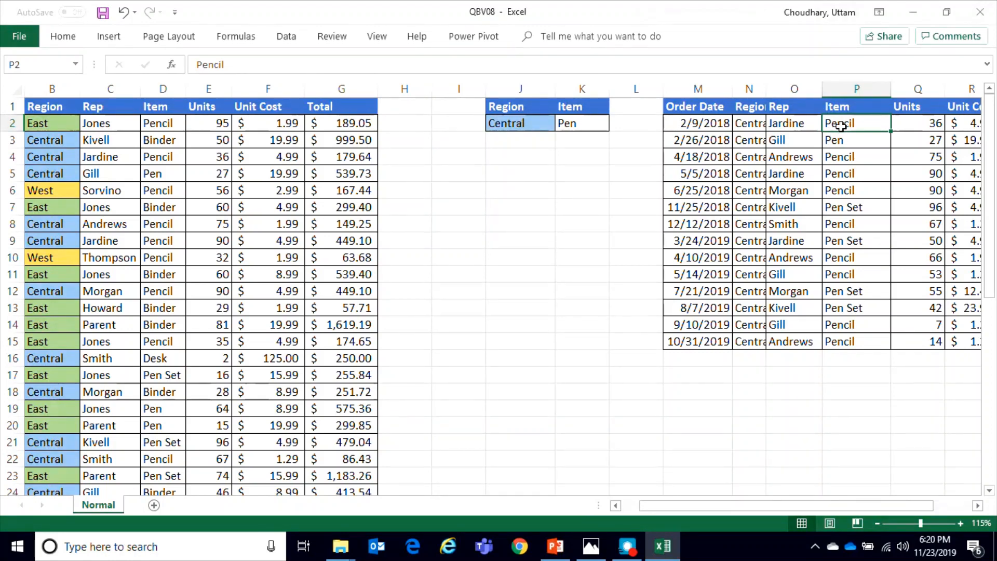
{"action": "left_click_drag", "start_coordinate": [837, 126], "coordinate": [843, 339]}
{"action": "left_click_drag", "start_coordinate": [837, 125], "coordinate": [838, 339]}
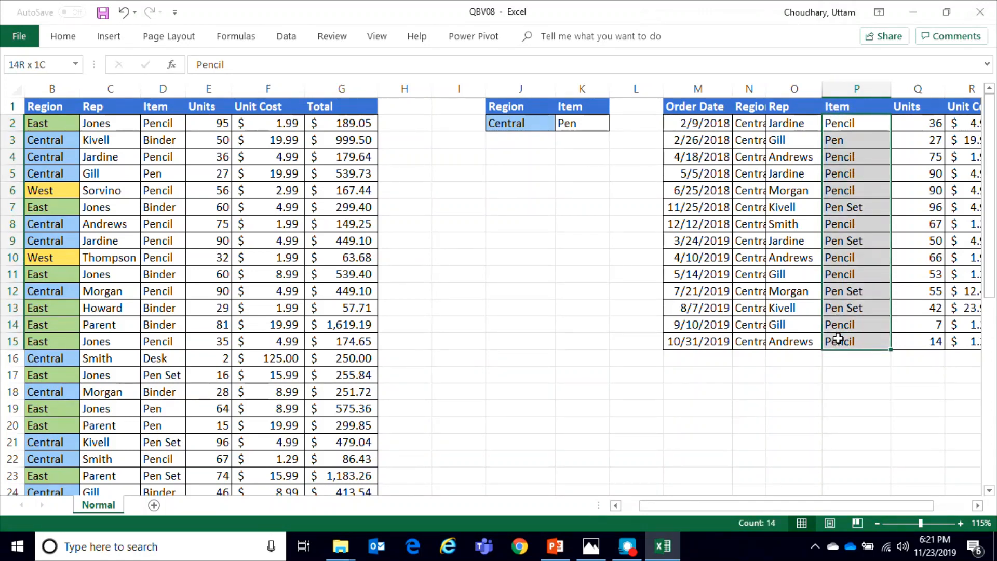
{"action": "left_click", "coordinate": [841, 125]}
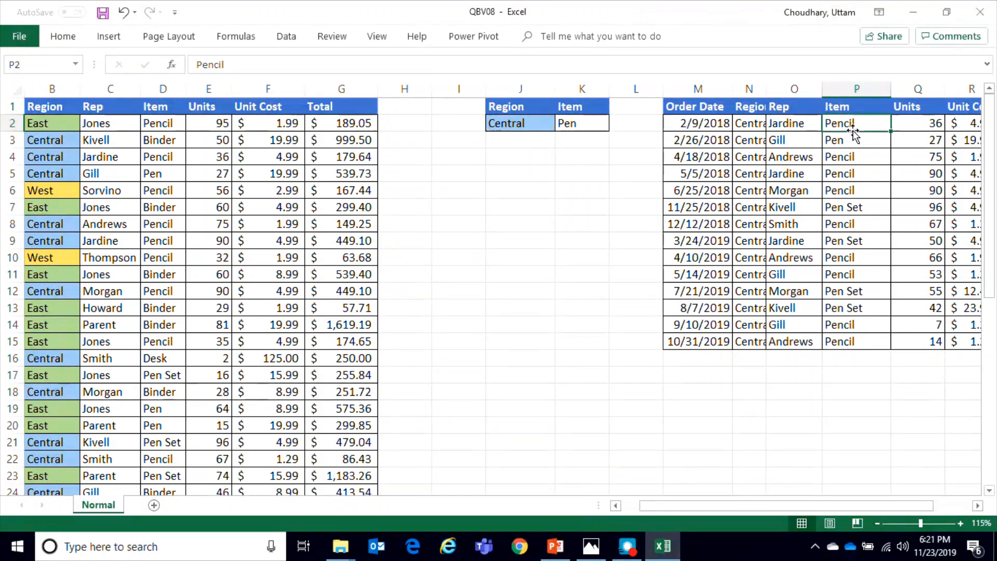
{"action": "left_click_drag", "start_coordinate": [853, 125], "coordinate": [857, 335]}
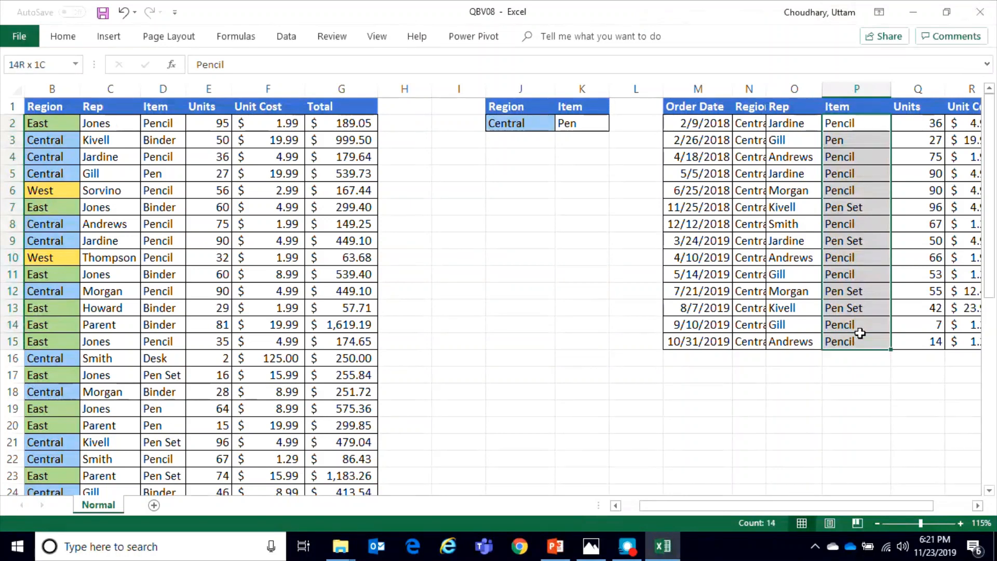
{"action": "left_click", "coordinate": [856, 292]}
{"action": "left_click_drag", "start_coordinate": [847, 127], "coordinate": [843, 336]}
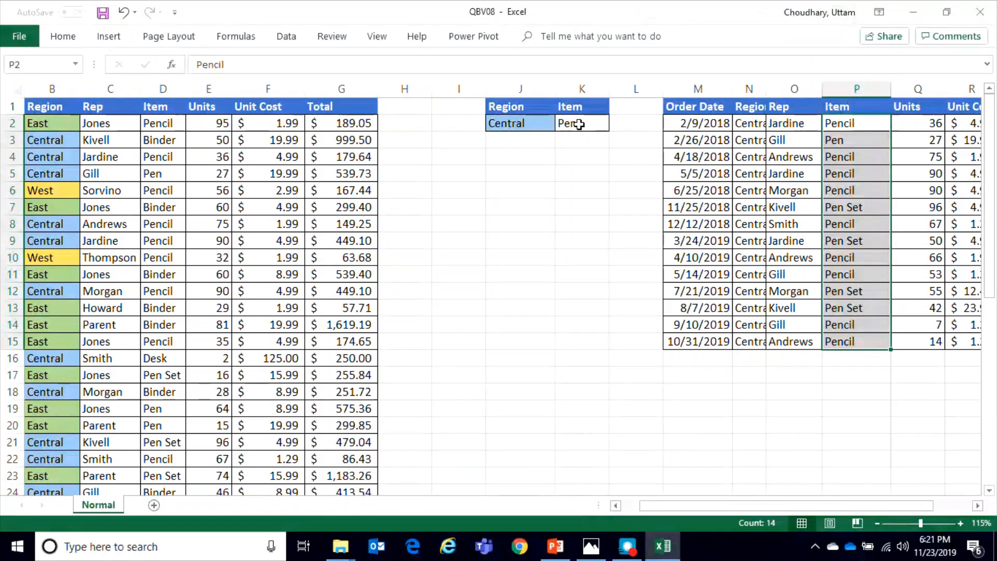
Delete the extracted results in columns M through S.
{"action": "left_click_drag", "start_coordinate": [857, 125], "coordinate": [856, 341]}
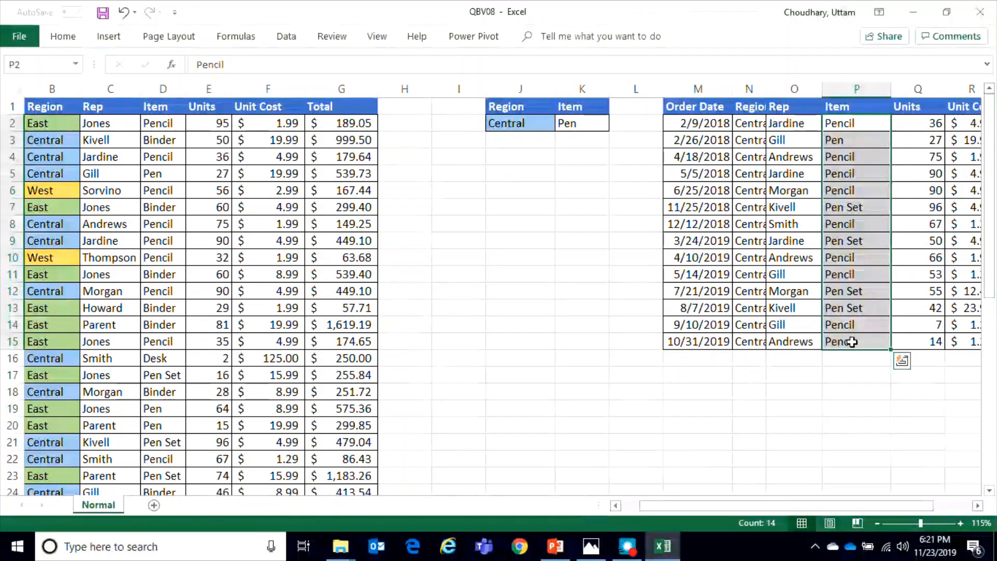
{"action": "left_click_drag", "start_coordinate": [696, 89], "coordinate": [868, 85]}
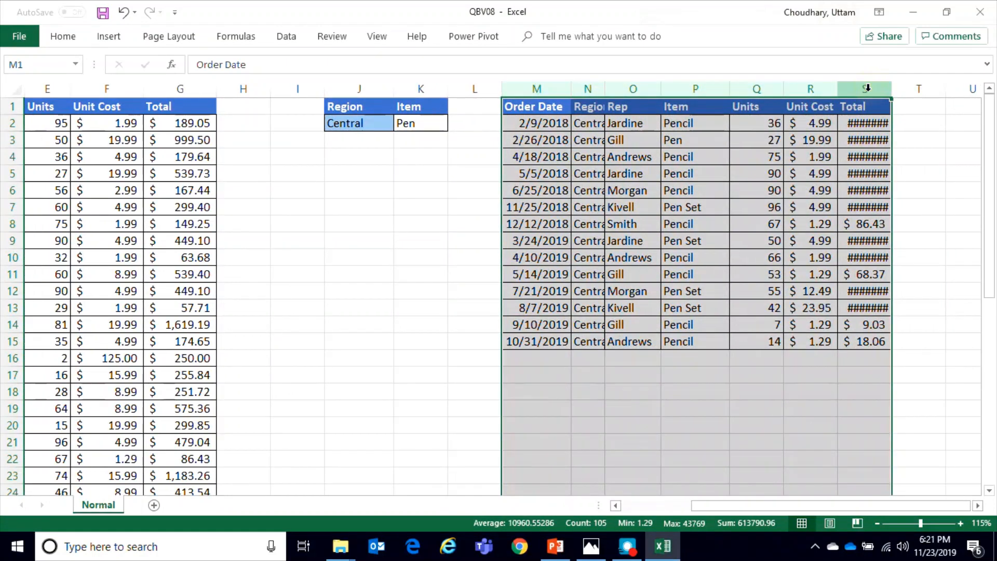
{"action": "right_click", "coordinate": [869, 89]}
{"action": "left_click", "coordinate": [907, 210]}
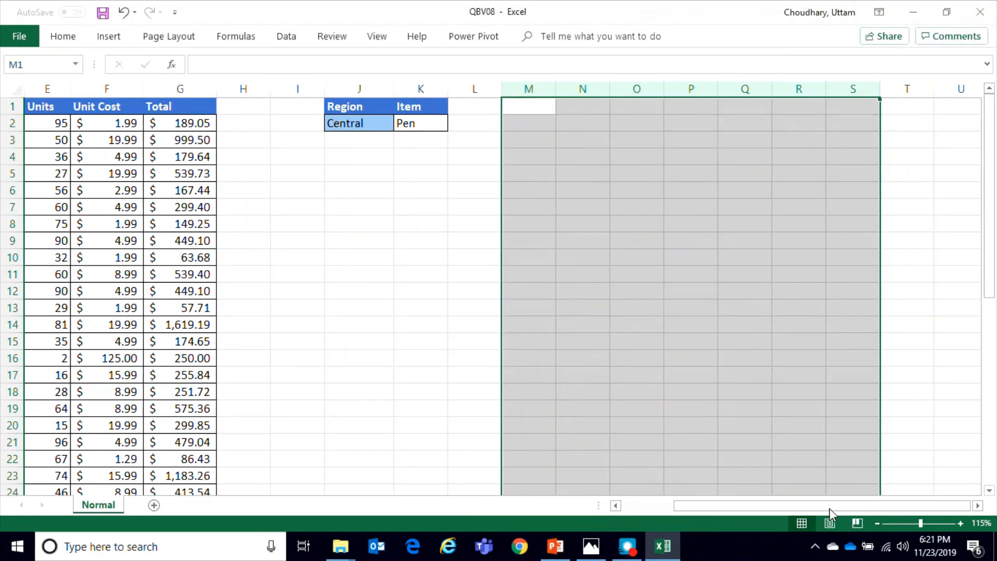
Replace the Item criterion in K2 with Binder, copied from cell D3 of the sales table.
{"action": "scroll", "coordinate": [644, 407], "scroll_direction": "left", "scroll_amount": 2}
{"action": "left_click", "coordinate": [247, 140]}
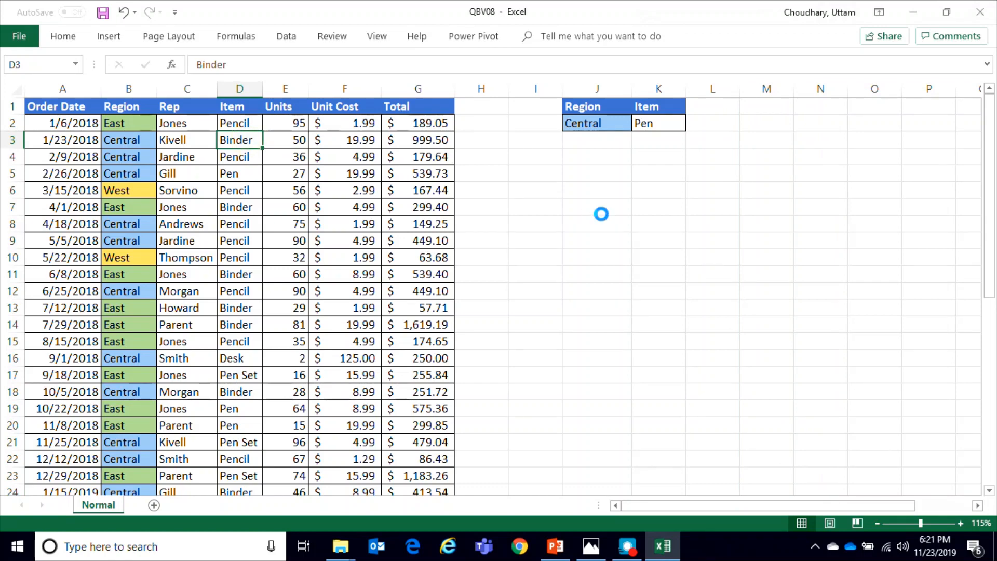
{"action": "key", "text": "ctrl+c"}
{"action": "left_click", "coordinate": [674, 126]}
{"action": "key", "text": "ctrl+v"}
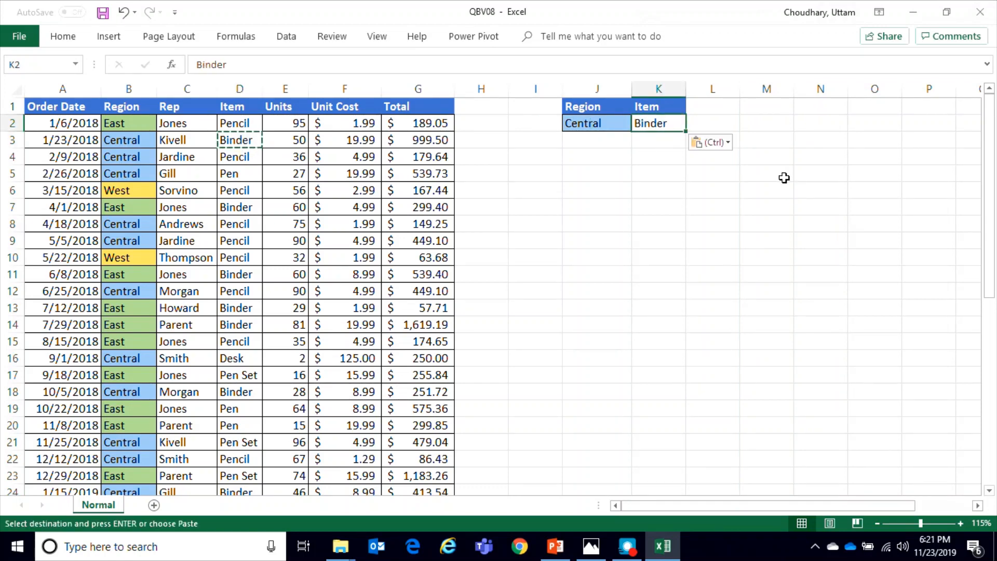
Copy the Order Date header from A1 into L1 as a third criteria heading and autofit column L.
{"action": "left_click", "coordinate": [713, 105]}
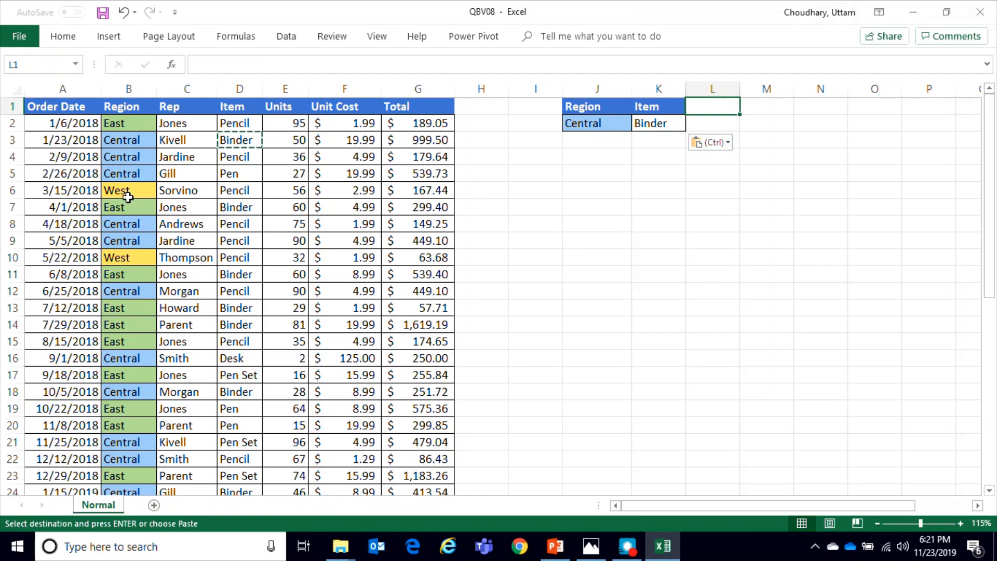
{"action": "left_click", "coordinate": [65, 107]}
{"action": "key", "text": "ctrl+c"}
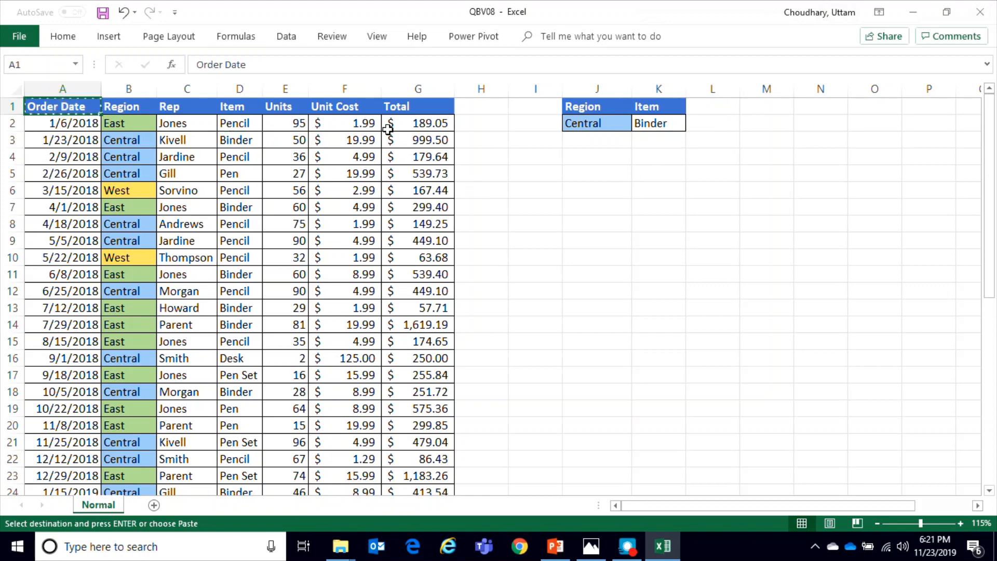
{"action": "left_click", "coordinate": [706, 109]}
{"action": "key", "text": "ctrl+v"}
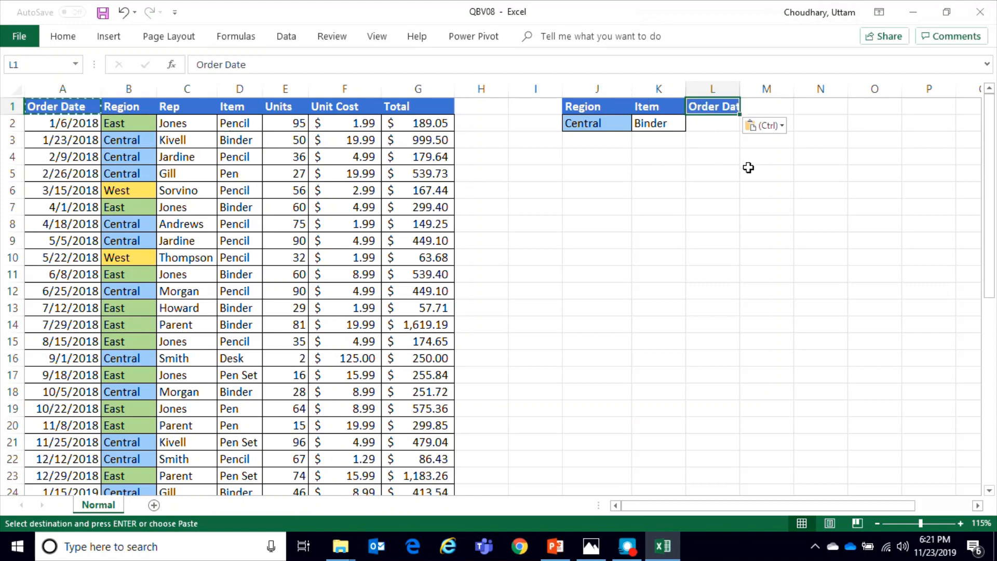
{"action": "double_click", "coordinate": [743, 89]}
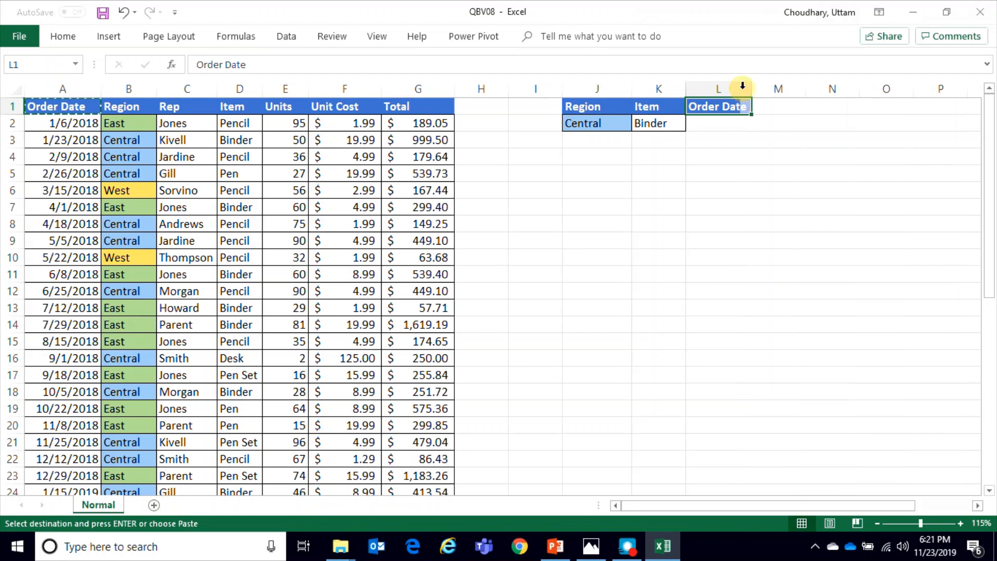
Look through the order dates in column A and copy the date text 11/8/2018 from cell A20.
{"action": "left_click", "coordinate": [70, 126]}
{"action": "left_click", "coordinate": [64, 167]}
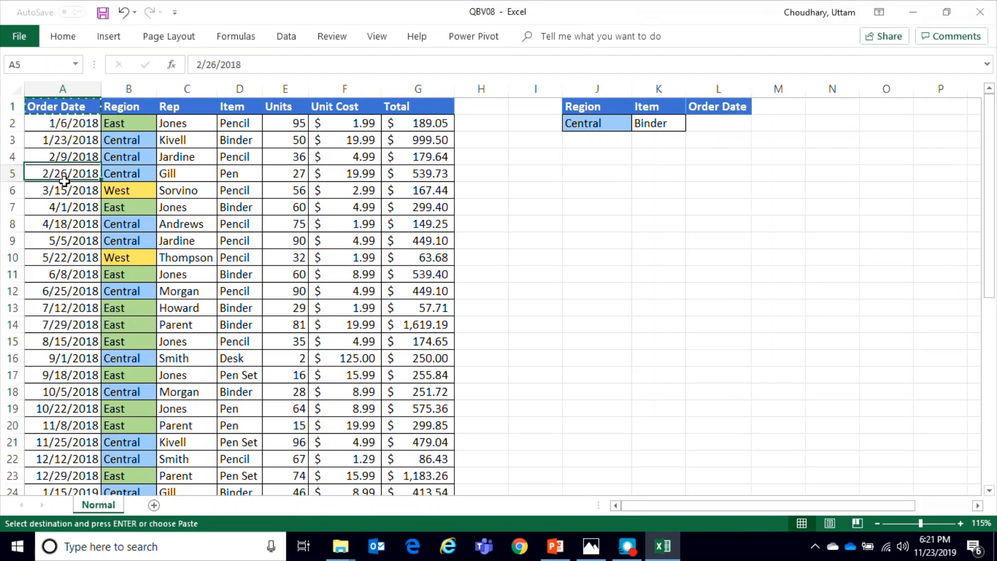
{"action": "left_click", "coordinate": [81, 123]}
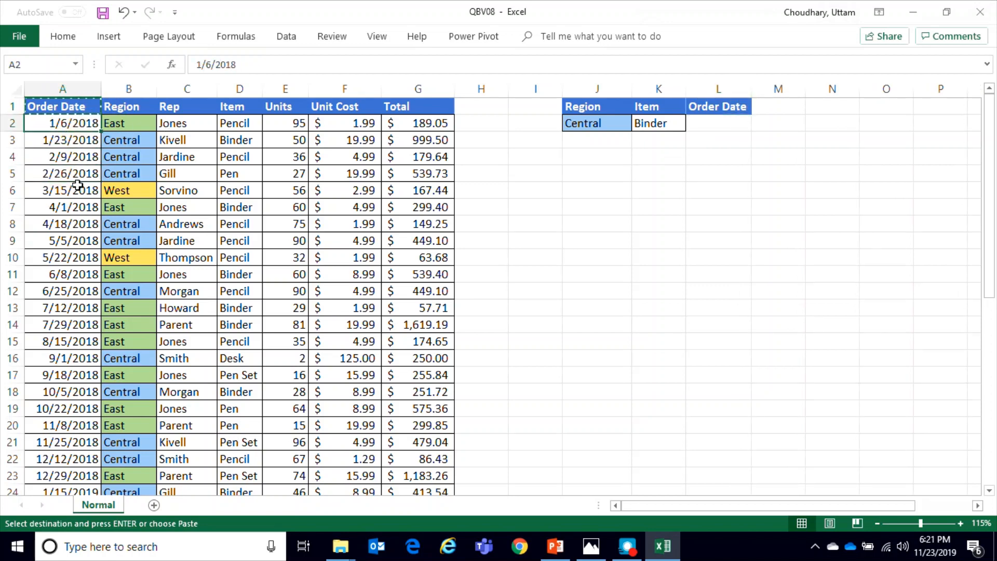
{"action": "left_click", "coordinate": [72, 208]}
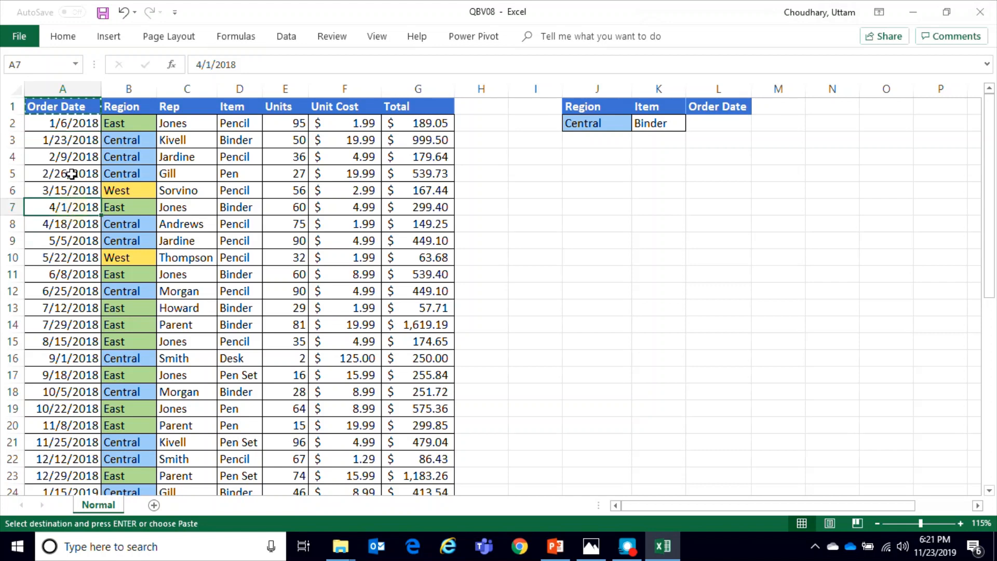
{"action": "left_click", "coordinate": [71, 125]}
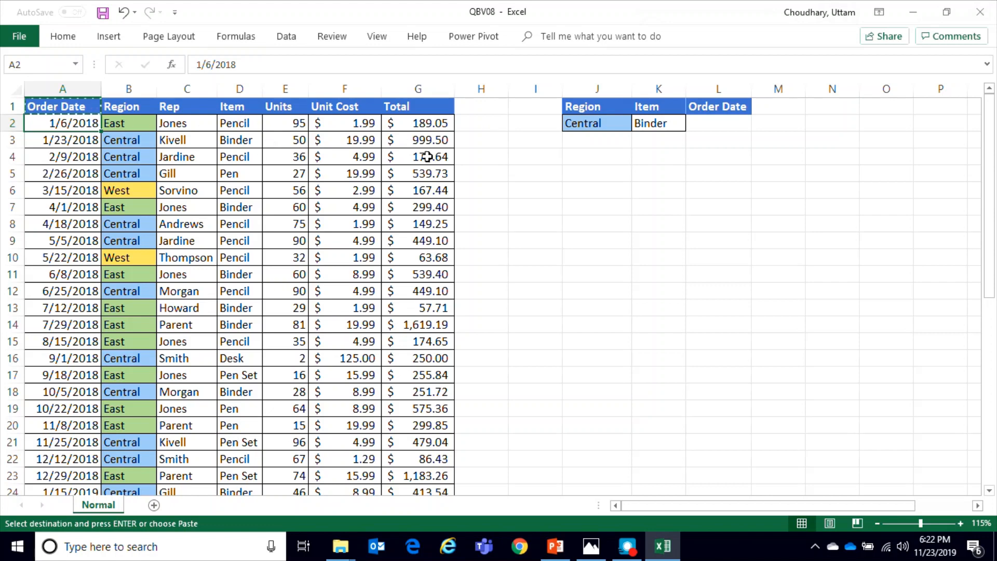
{"action": "left_click", "coordinate": [73, 189]}
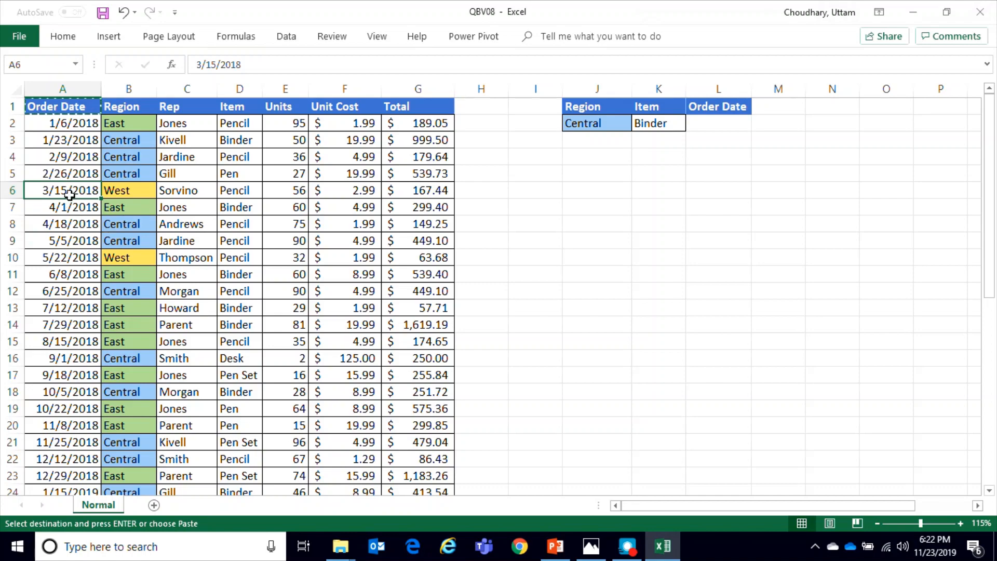
{"action": "scroll", "coordinate": [87, 316], "scroll_direction": "down", "scroll_amount": 2}
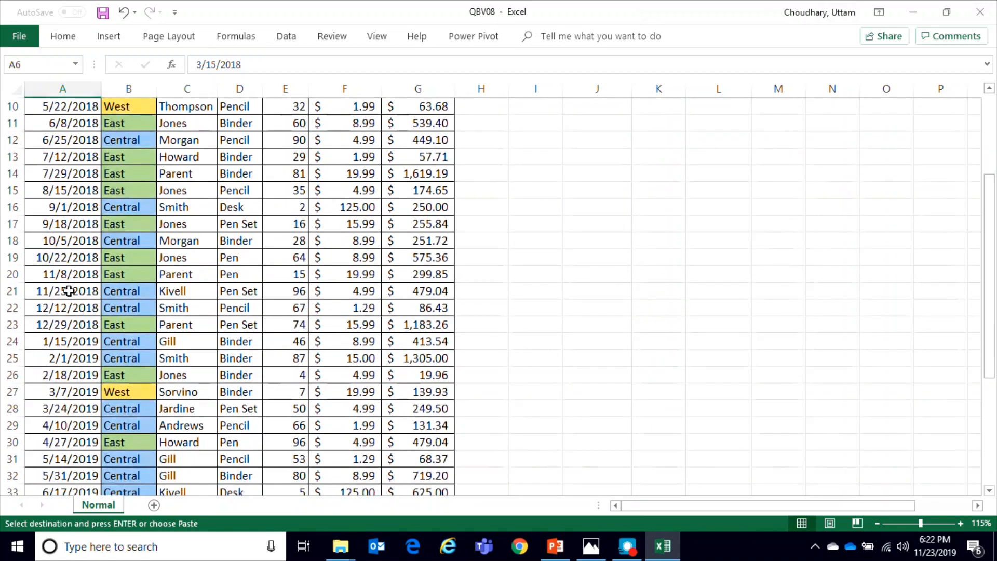
{"action": "left_click", "coordinate": [70, 273]}
{"action": "key", "text": "ctrl+c"}
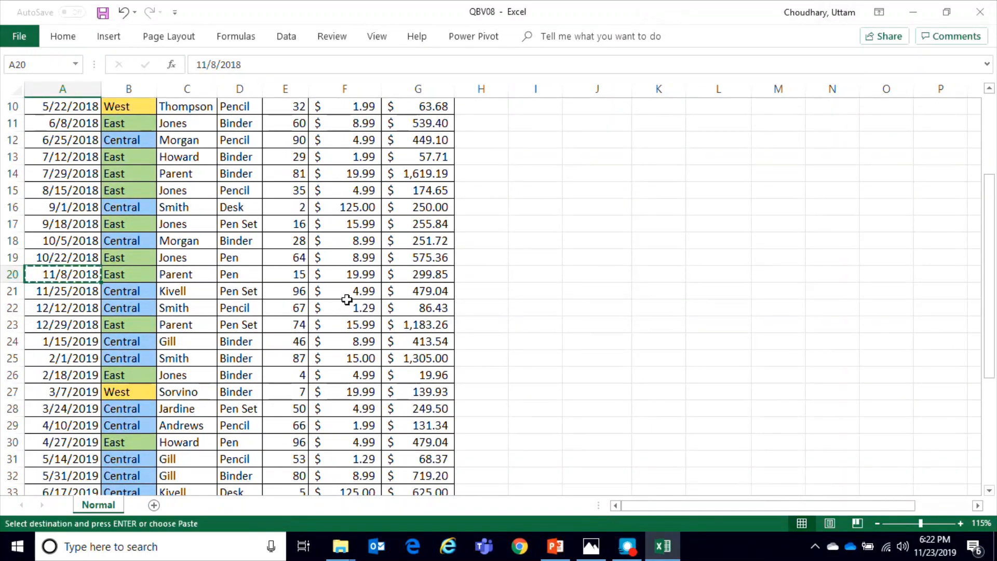
{"action": "scroll", "coordinate": [481, 269], "scroll_direction": "up", "scroll_amount": 3}
{"action": "left_click_drag", "start_coordinate": [264, 67], "coordinate": [146, 63]}
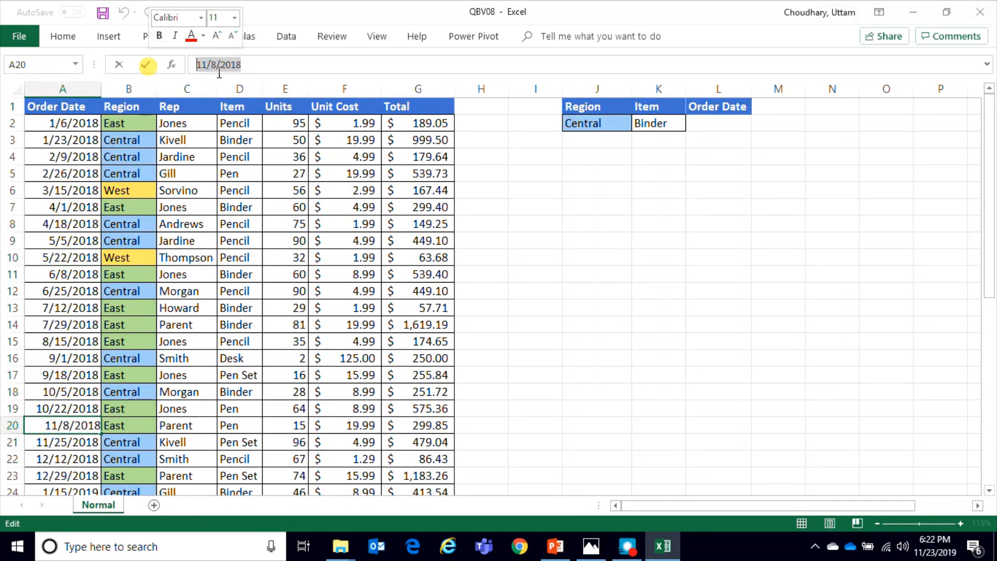
{"action": "key", "text": "Escape"}
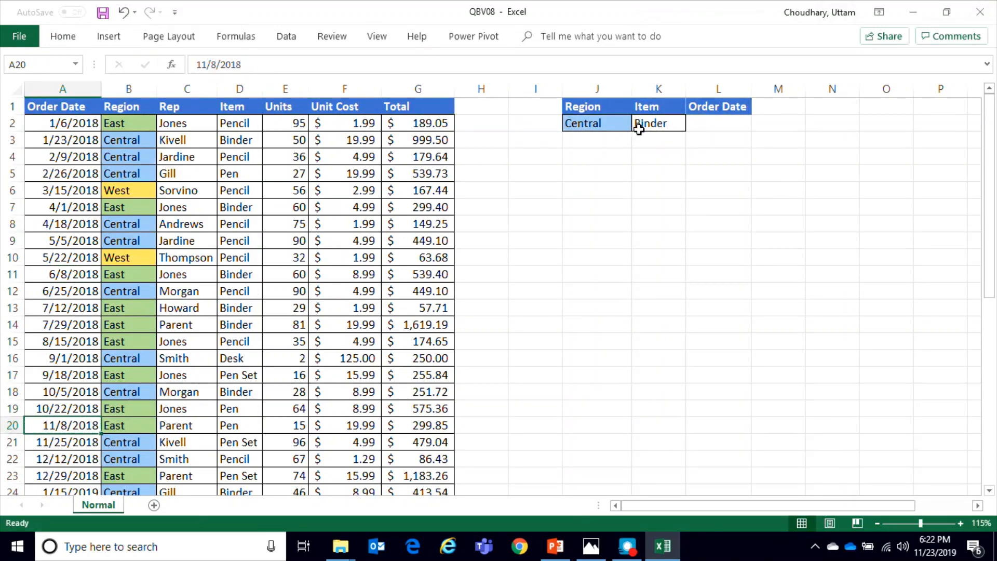
Enter the Order Date criterion >11/8/2018 in L2 and autofit column L.
{"action": "left_click", "coordinate": [707, 125]}
{"action": "left_click", "coordinate": [280, 66]}
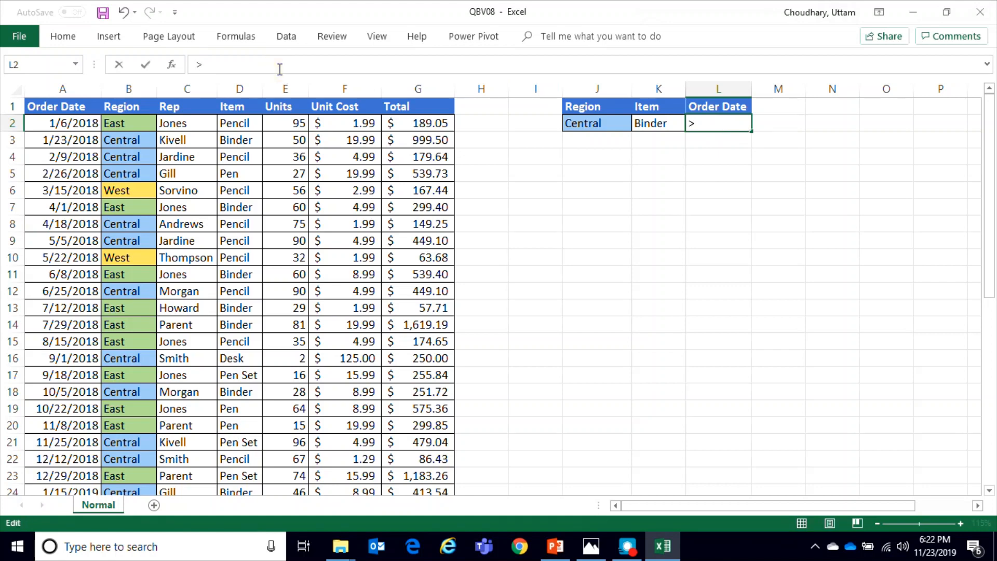
{"action": "type", "text": ">"}
{"action": "key", "text": "ctrl+v"}
{"action": "key", "text": "Return"}
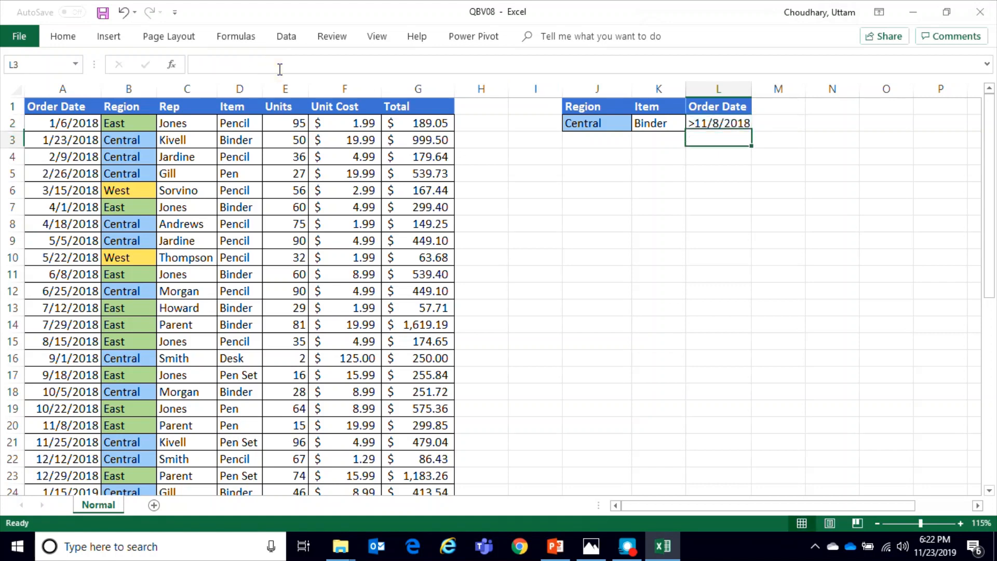
{"action": "double_click", "coordinate": [752, 95]}
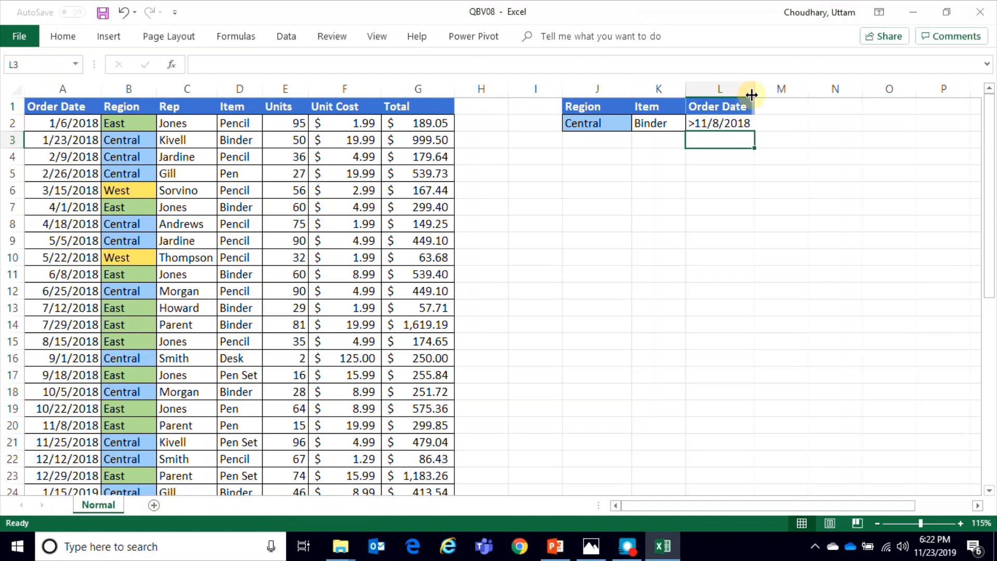
Start an Advanced Filter from cell O1, set it to copy to another location, and use J1:L2 as the criteria range.
{"action": "left_click_drag", "start_coordinate": [811, 510], "coordinate": [866, 511]}
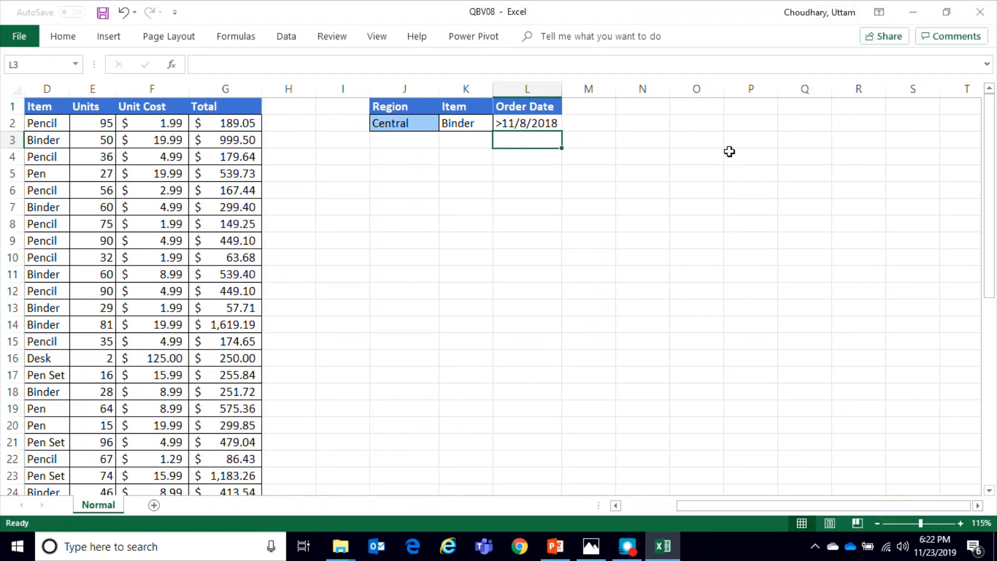
{"action": "left_click", "coordinate": [709, 113]}
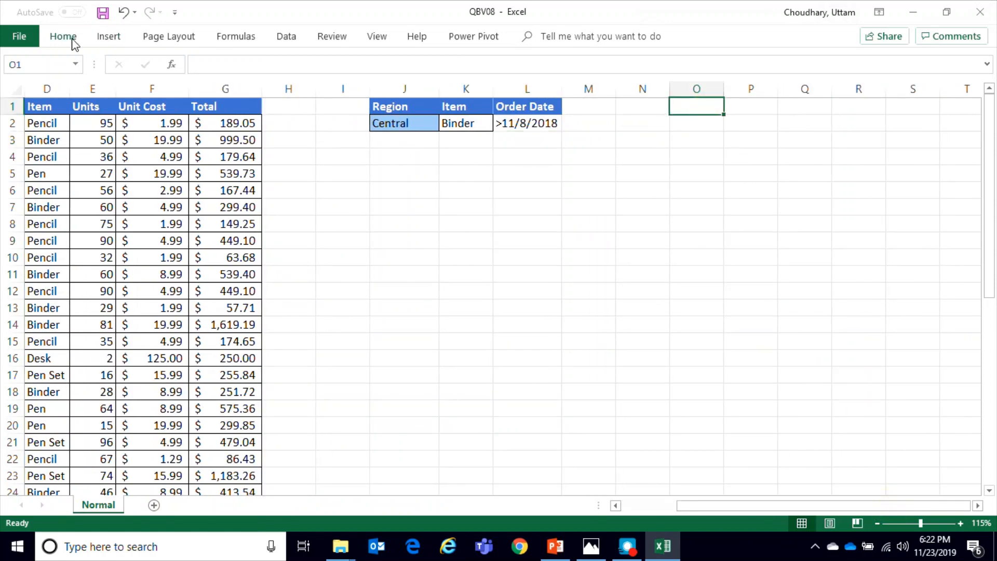
{"action": "left_click", "coordinate": [71, 40]}
{"action": "left_click", "coordinate": [294, 37]}
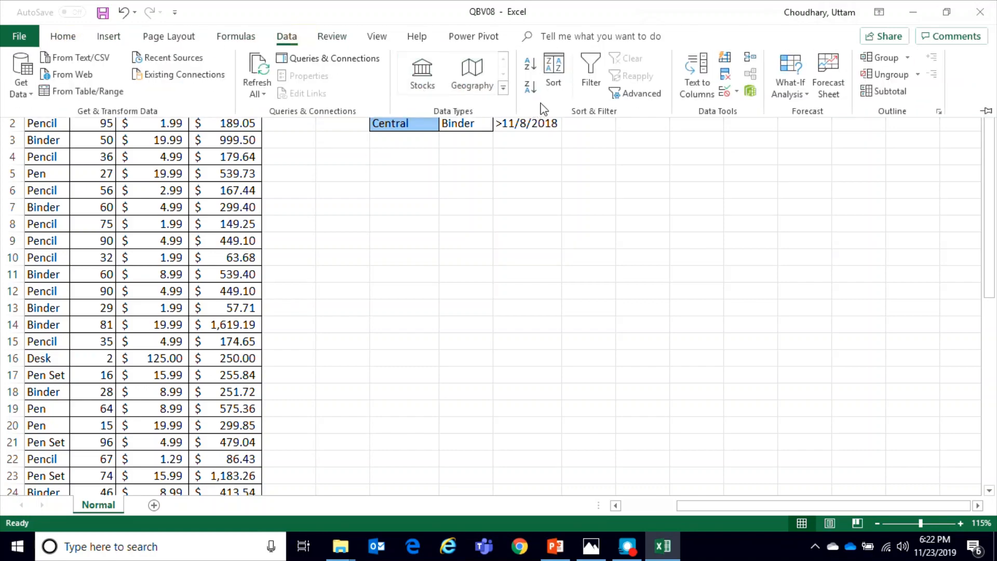
{"action": "left_click", "coordinate": [650, 96]}
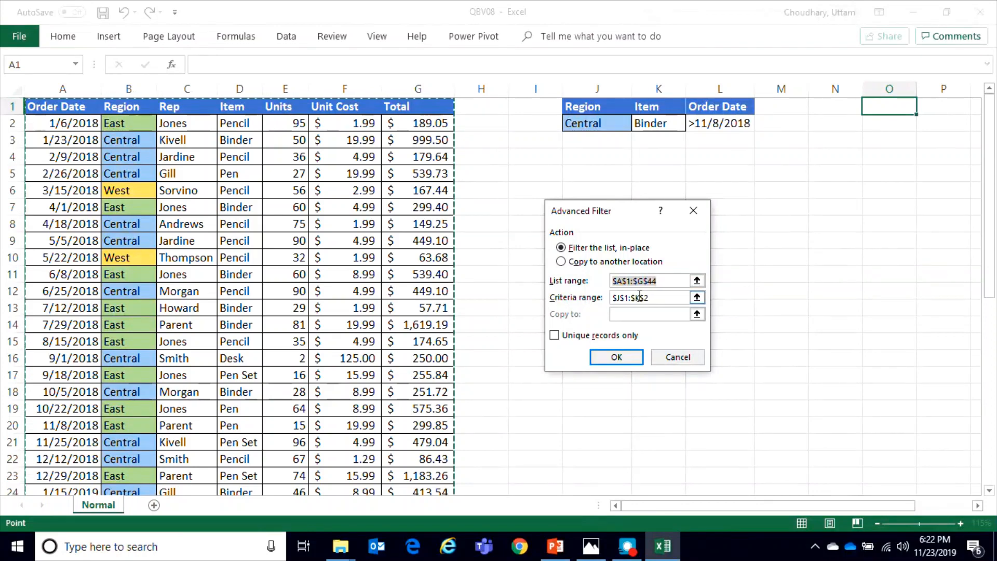
{"action": "left_click", "coordinate": [587, 262]}
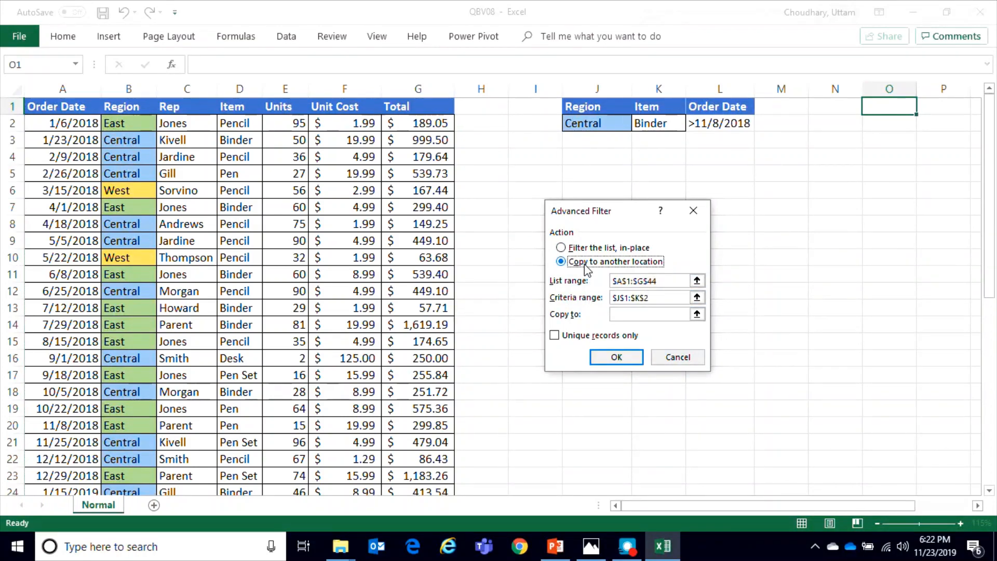
{"action": "left_click", "coordinate": [698, 298]}
{"action": "left_click_drag", "start_coordinate": [597, 107], "coordinate": [724, 130]}
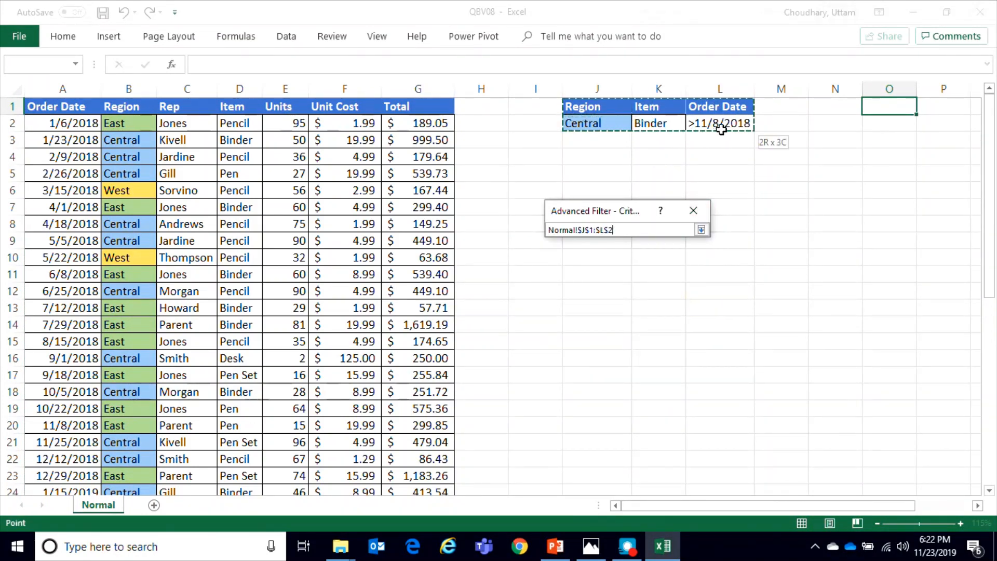
{"action": "left_click", "coordinate": [702, 231]}
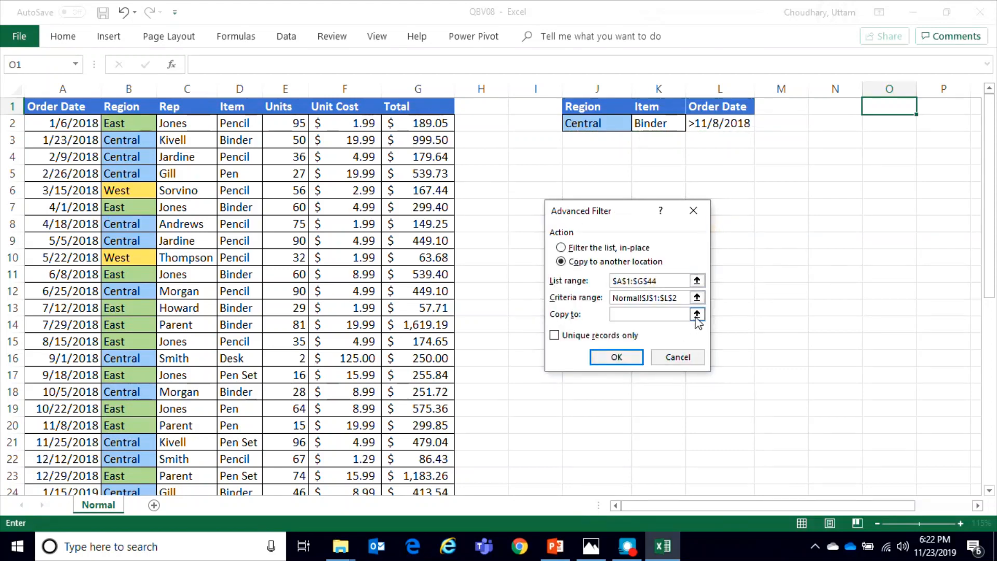
Set O1 as the Advanced Filter's copy destination and run the filter.
{"action": "left_click", "coordinate": [697, 315]}
{"action": "left_click", "coordinate": [881, 106]}
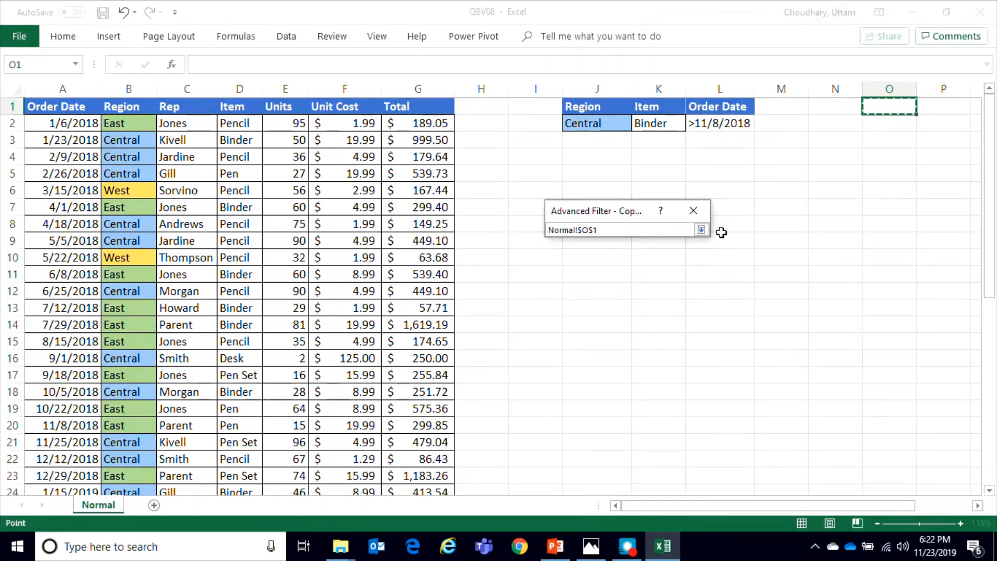
{"action": "left_click", "coordinate": [702, 230]}
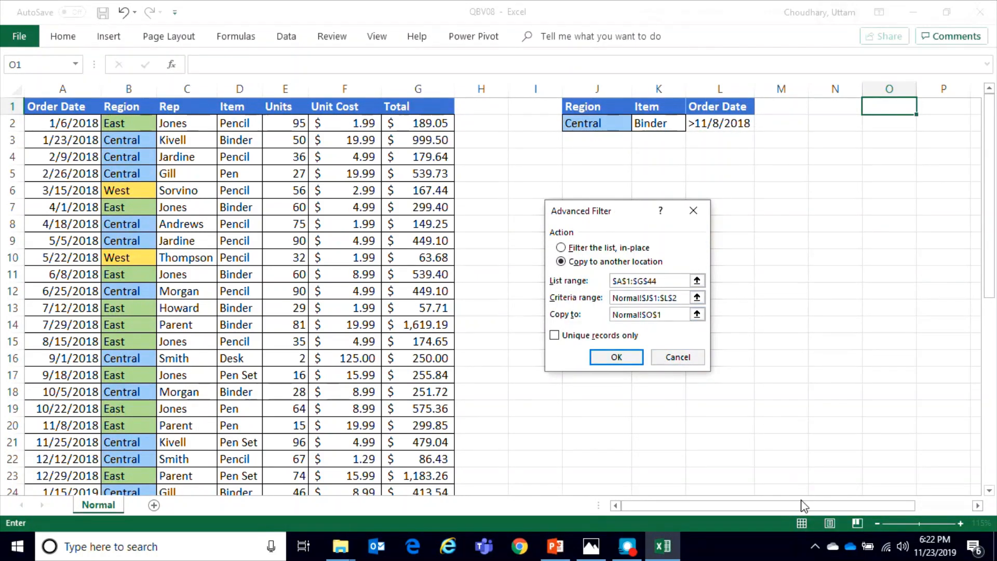
{"action": "left_click_drag", "start_coordinate": [809, 503], "coordinate": [961, 499]}
{"action": "left_click", "coordinate": [618, 359]}
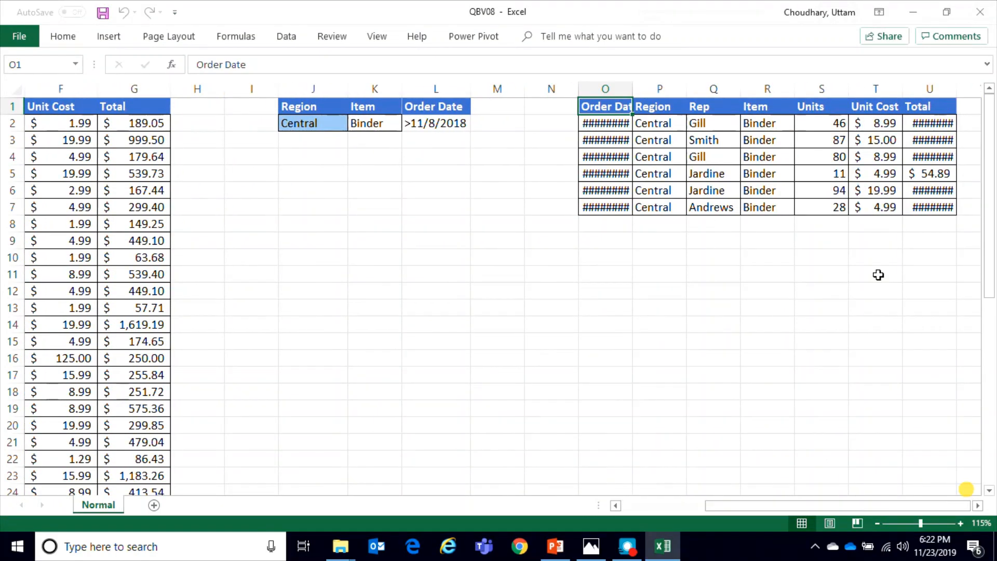
Autofit column O and check the extracted order dates in O2:O7 against the L2 criterion.
{"action": "double_click", "coordinate": [632, 89]}
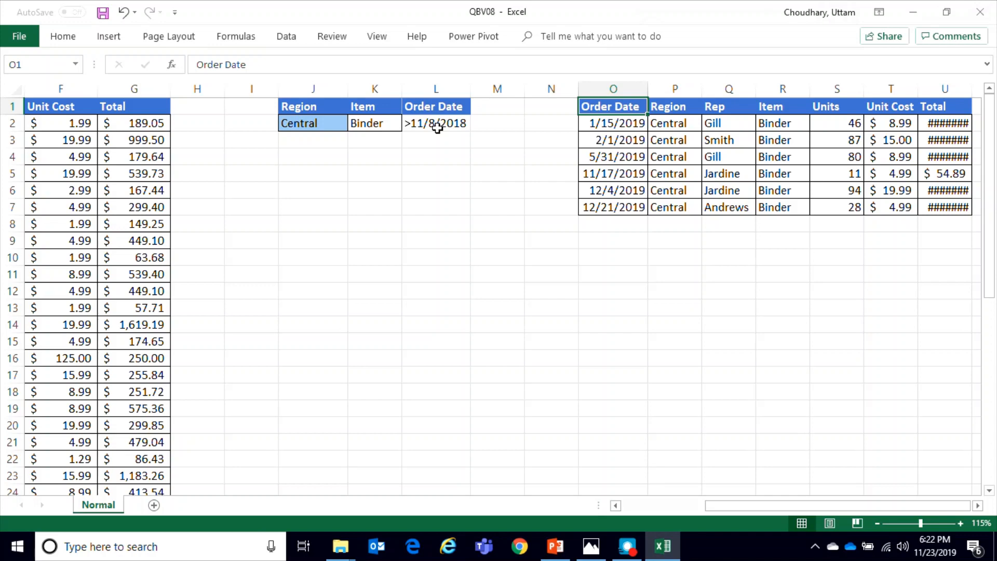
{"action": "left_click_drag", "start_coordinate": [630, 124], "coordinate": [626, 210]}
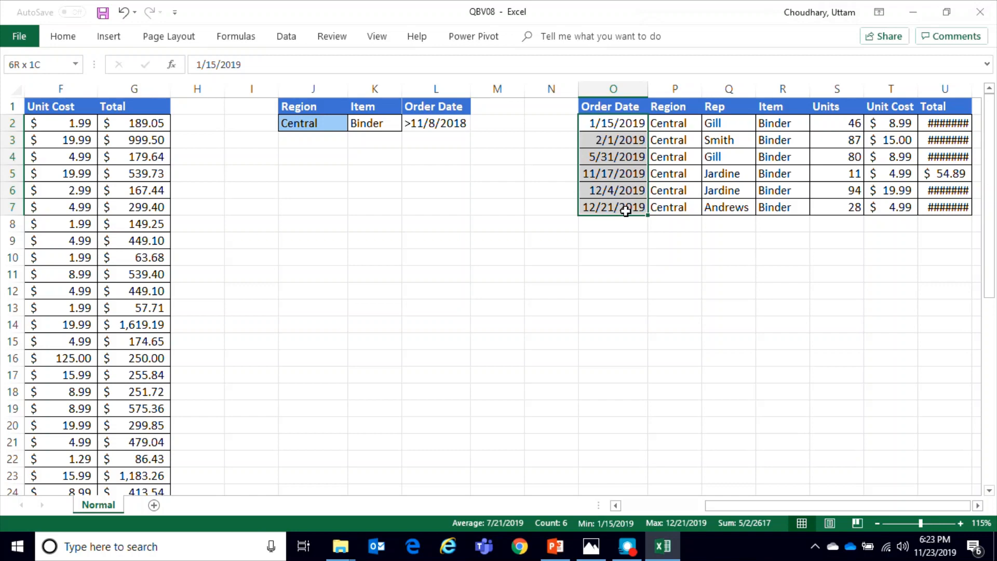
{"action": "left_click_drag", "start_coordinate": [626, 211], "coordinate": [626, 210]}
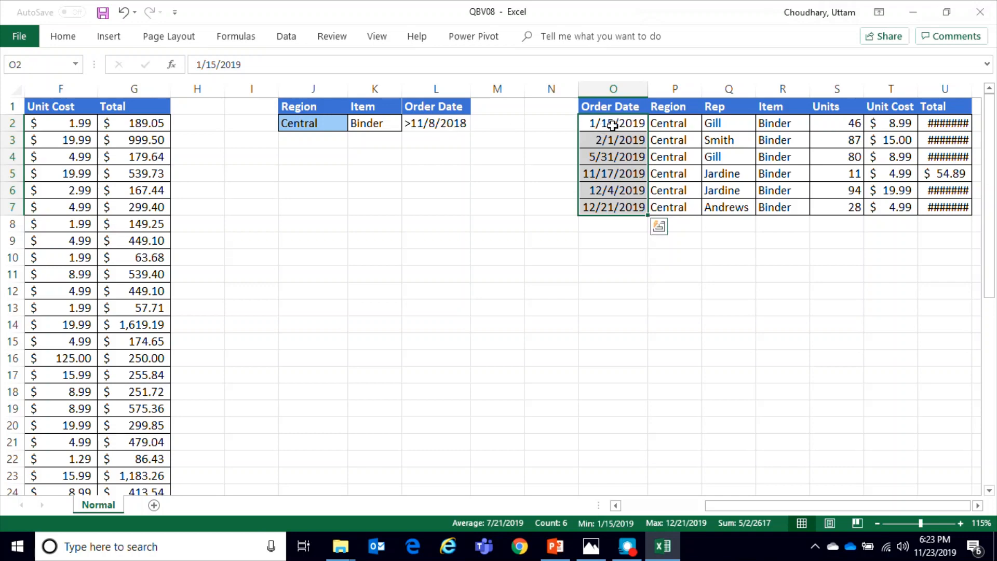
Delete columns O through U, which hold the previously extracted records.
{"action": "mouse_move", "coordinate": [619, 92]}
{"action": "left_mouse_down"}
{"action": "mouse_move", "coordinate": [989, 89]}
{"action": "mouse_move", "coordinate": [615, 93]}
{"action": "left_mouse_up"}
{"action": "right_click", "coordinate": [617, 92]}
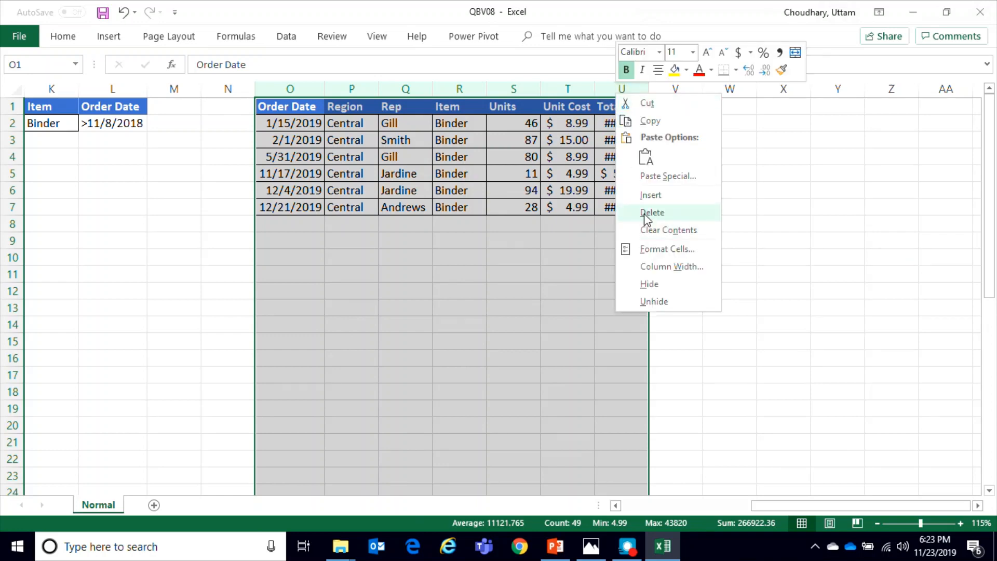
{"action": "left_click", "coordinate": [648, 213]}
{"action": "left_click_drag", "start_coordinate": [830, 507], "coordinate": [528, 478]}
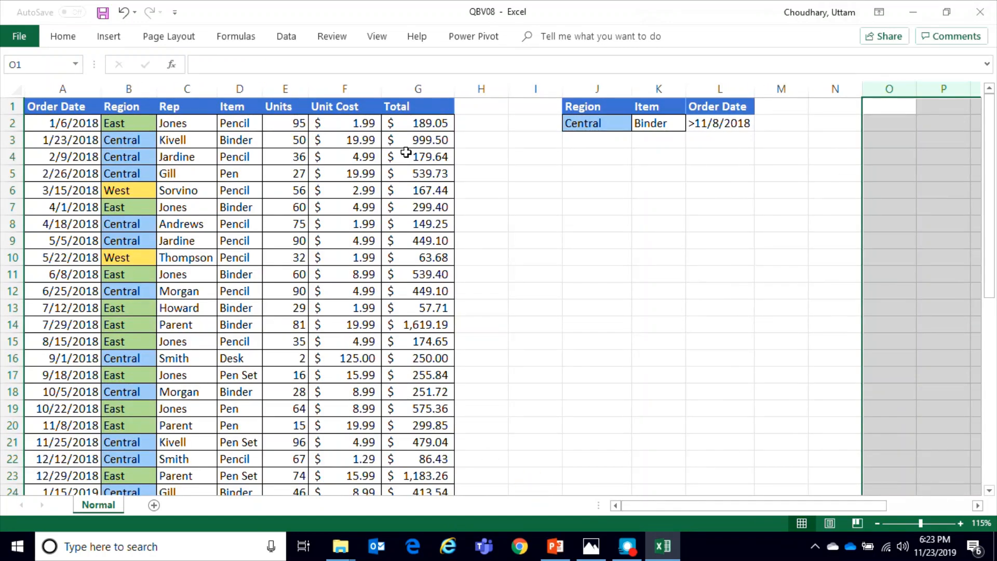
Copy the Total header from G1 into M1 beside the other criteria headers and autofit column M.
{"action": "left_click", "coordinate": [415, 124]}
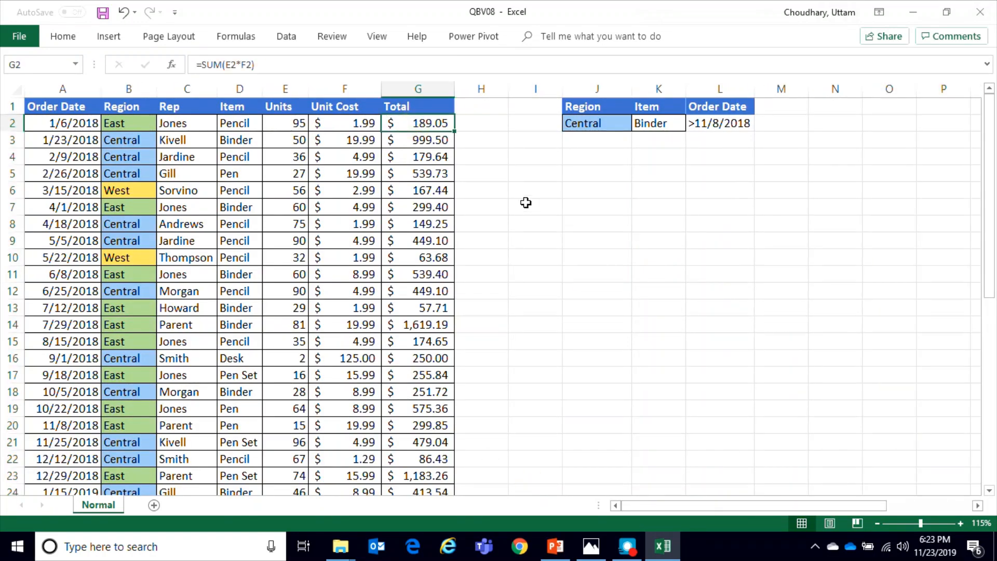
{"action": "left_click", "coordinate": [423, 108]}
{"action": "key", "text": "ctrl+c"}
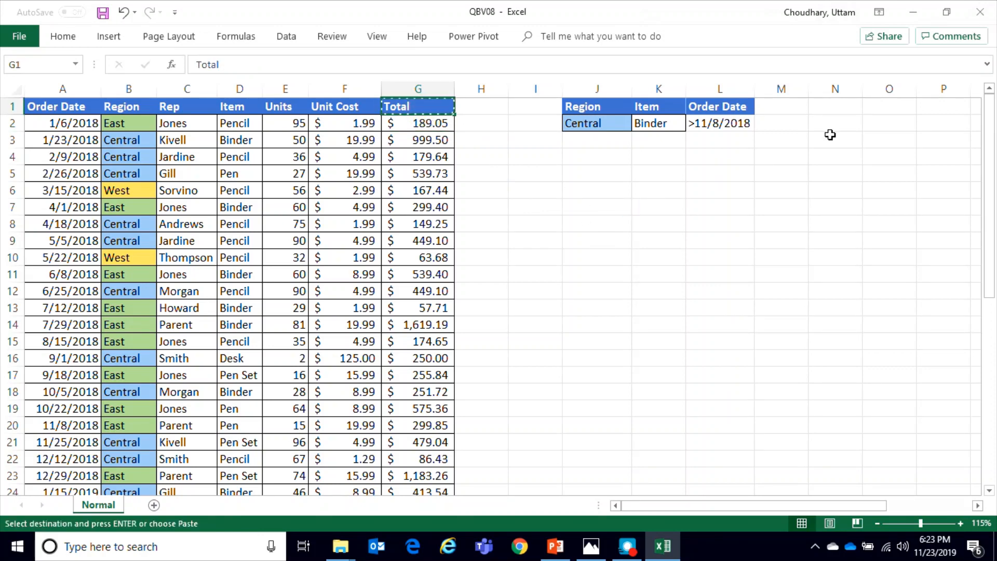
{"action": "left_click", "coordinate": [785, 106]}
{"action": "key", "text": "ctrl+v"}
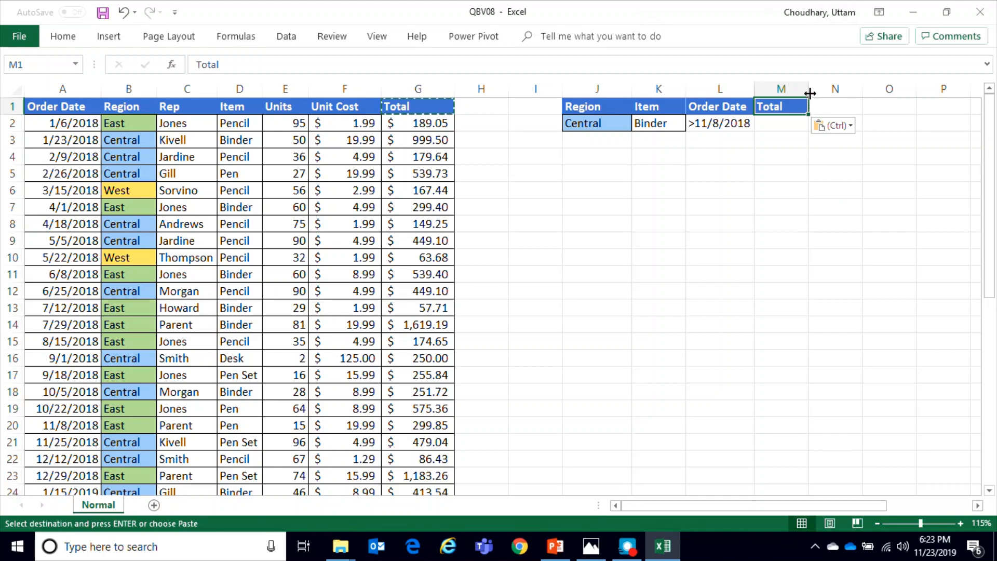
{"action": "double_click", "coordinate": [810, 93]}
Review the existing Region, Item and Order Date headers and criteria in J1:L2.
{"action": "left_click", "coordinate": [592, 108]}
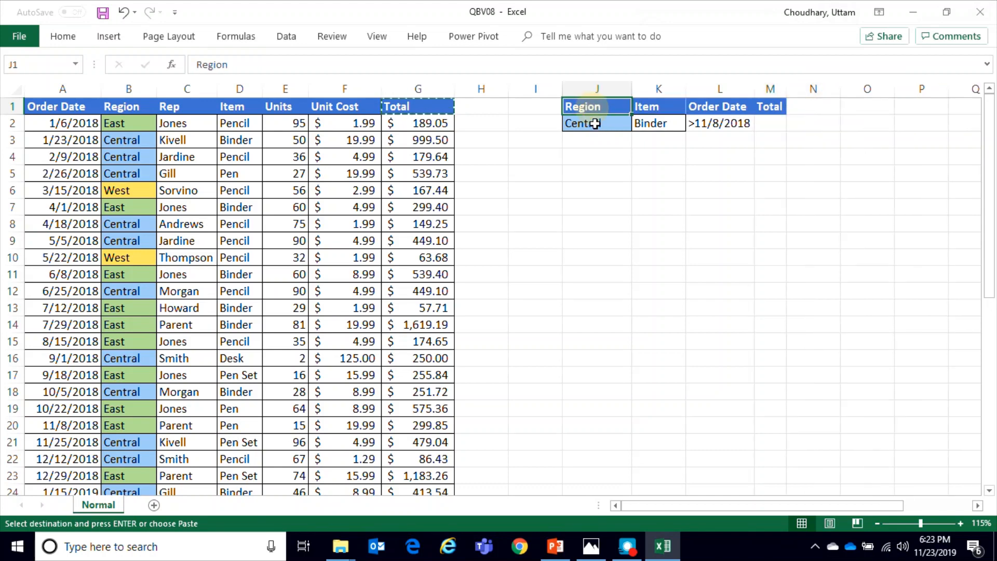
{"action": "left_click", "coordinate": [593, 123]}
{"action": "left_click", "coordinate": [651, 107]}
{"action": "left_click", "coordinate": [650, 126]}
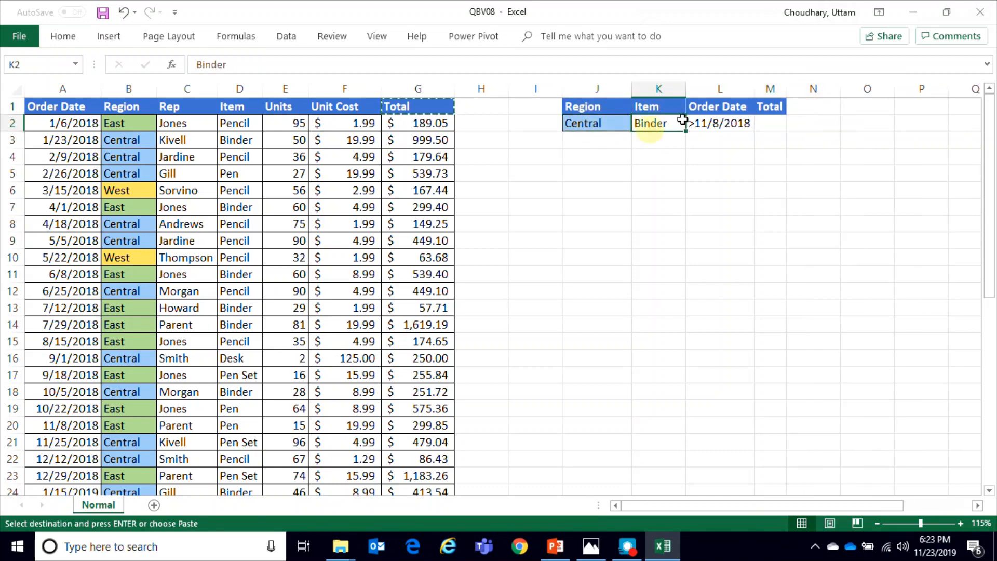
{"action": "left_click", "coordinate": [705, 106]}
{"action": "left_click", "coordinate": [717, 126]}
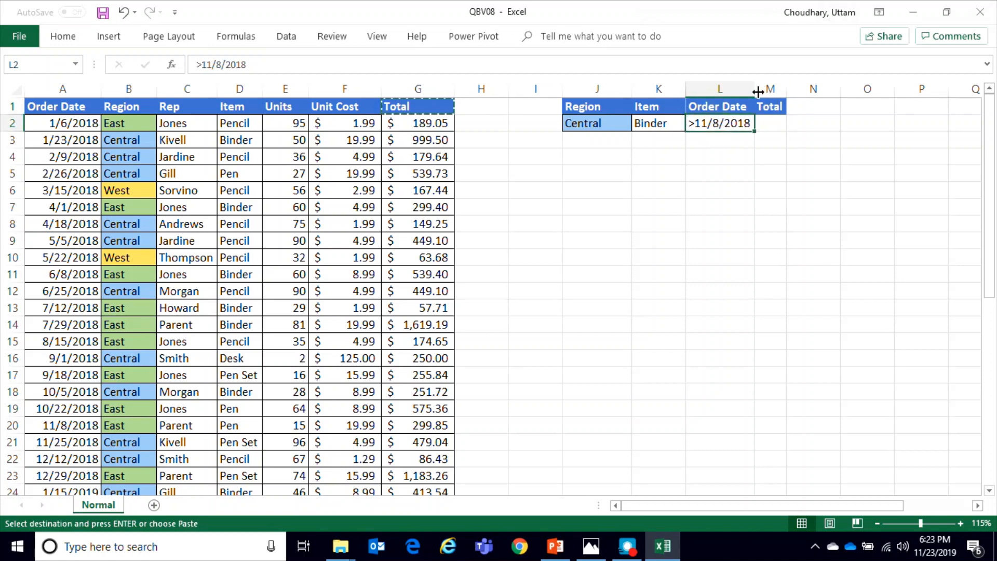
Widen criteria columns L and M slightly.
{"action": "left_click_drag", "start_coordinate": [759, 92], "coordinate": [762, 90]}
{"action": "left_click_drag", "start_coordinate": [790, 89], "coordinate": [823, 89]}
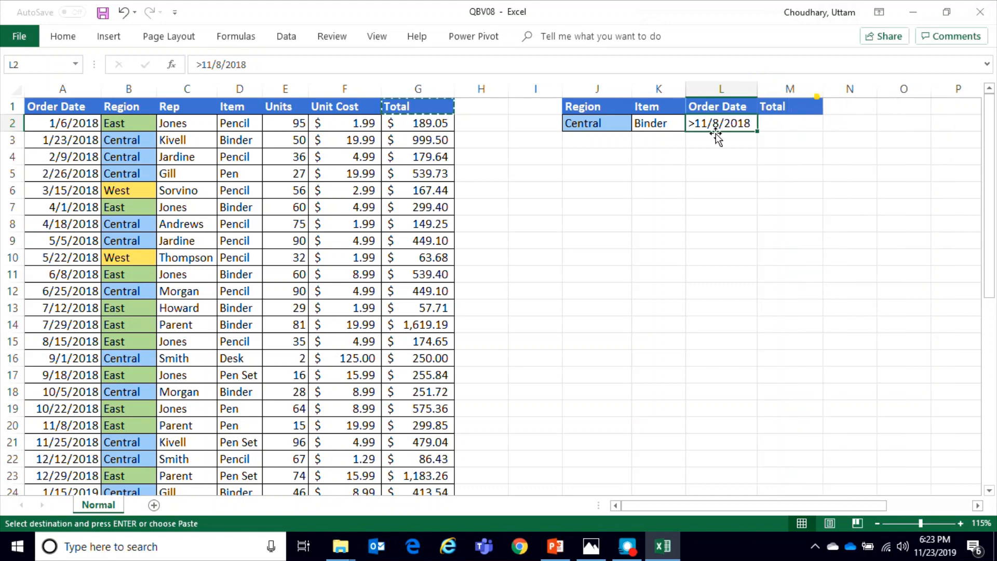
{"action": "left_click", "coordinate": [428, 160]}
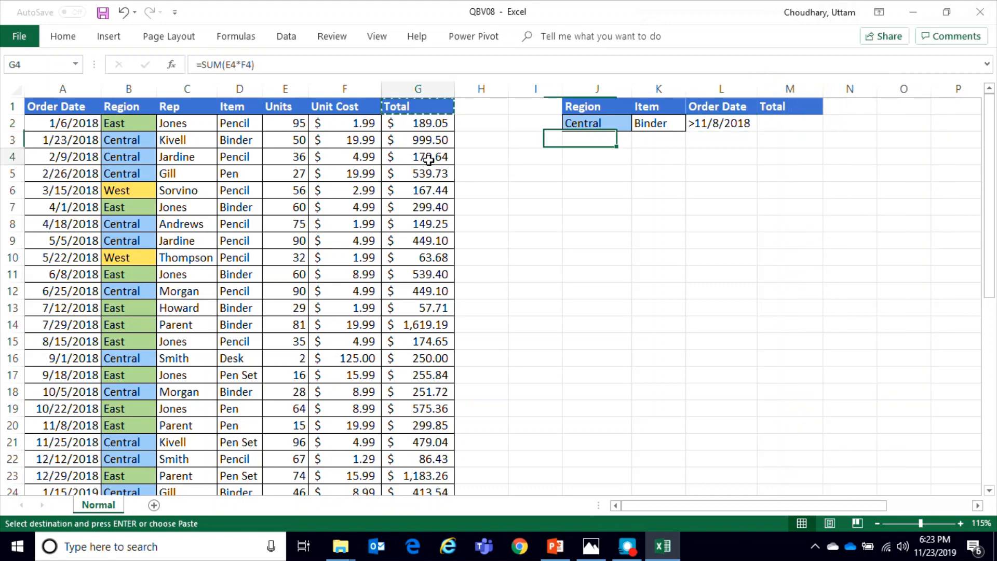
{"action": "left_click", "coordinate": [785, 121]}
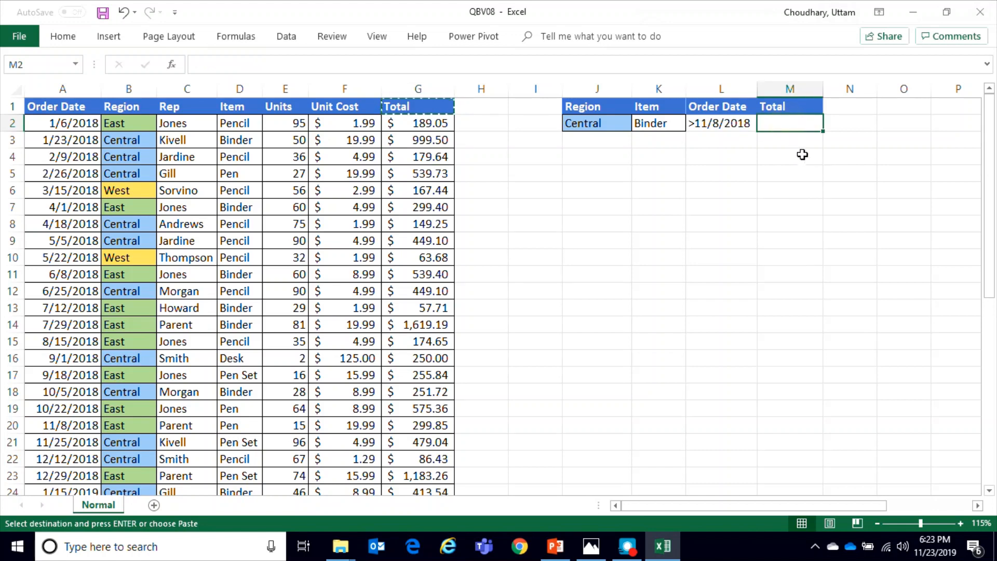
{"action": "double_click", "coordinate": [775, 122]}
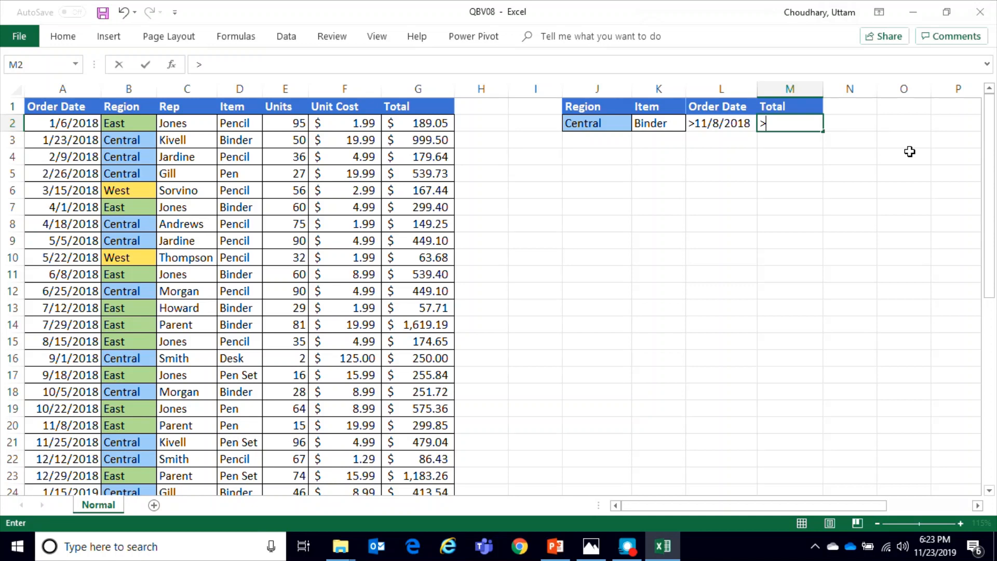
{"action": "type", "text": ">"}
{"action": "key", "text": "Escape"}
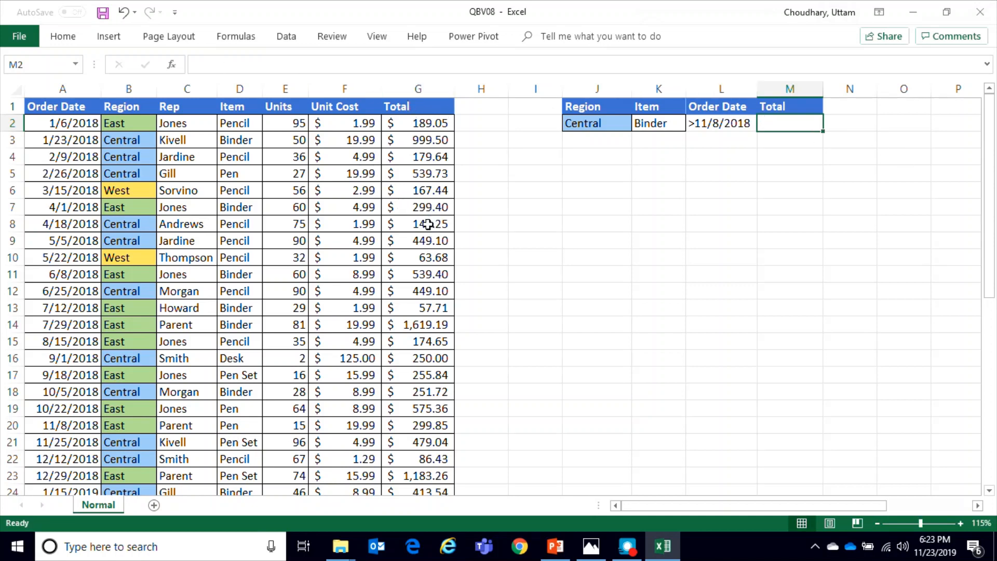
{"action": "left_click", "coordinate": [436, 357]}
{"action": "key", "text": "ctrl+c"}
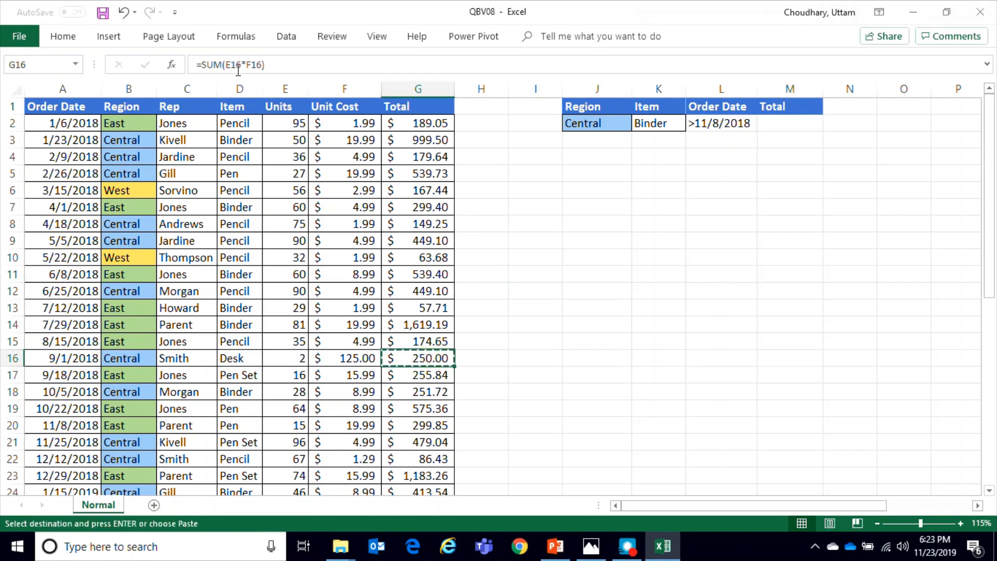
{"action": "key", "text": "Escape"}
Enter the Total criterion >250 in M2.
{"action": "left_click", "coordinate": [801, 125]}
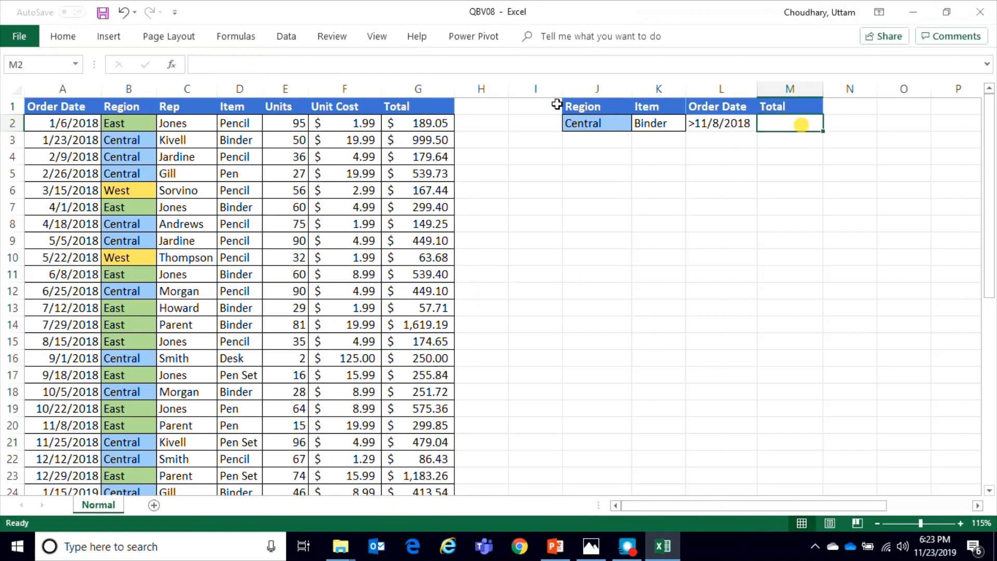
{"action": "left_click", "coordinate": [243, 62]}
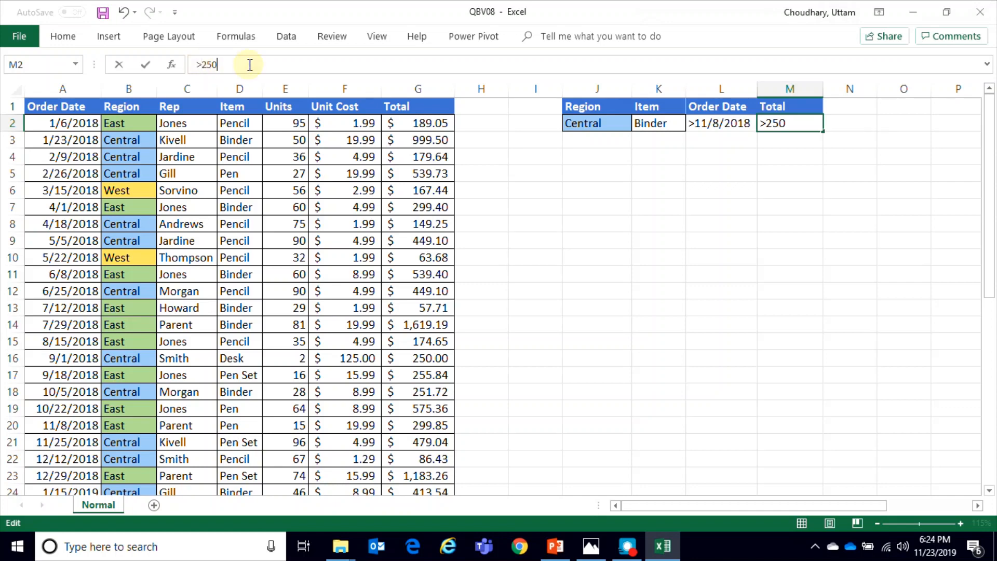
{"action": "key", "text": "Return"}
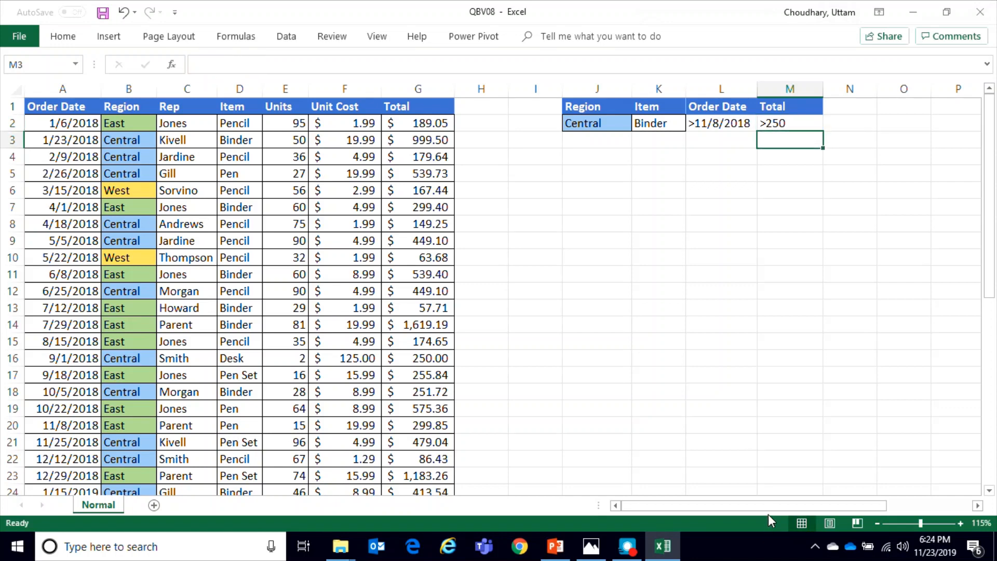
Start an Advanced Filter from cell O1, set it to copy to another location, and keep A1:G44 as the list range.
{"action": "left_click_drag", "start_coordinate": [771, 506], "coordinate": [795, 506]}
{"action": "left_click", "coordinate": [712, 107]}
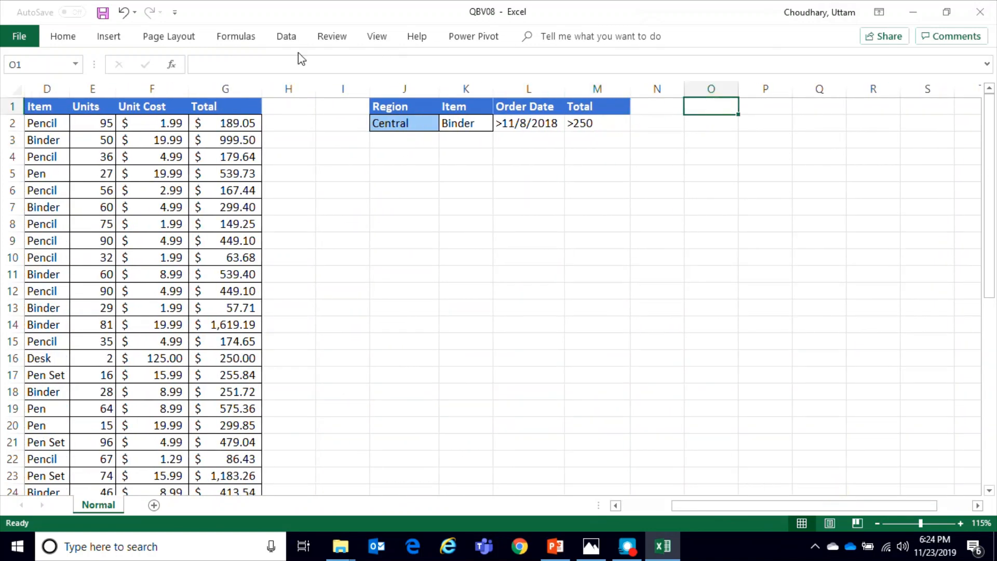
{"action": "left_click", "coordinate": [286, 36]}
{"action": "left_click", "coordinate": [639, 93]}
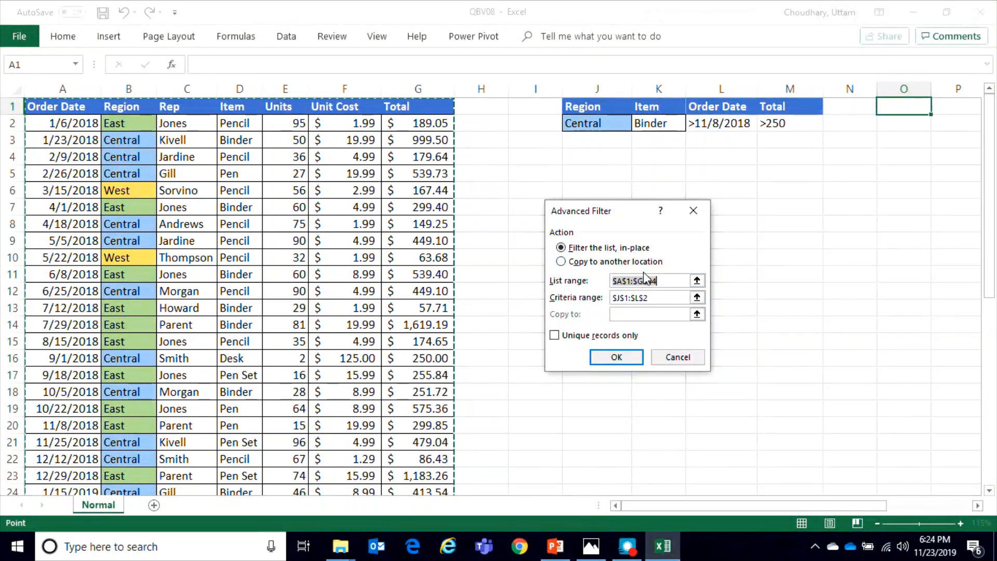
{"action": "left_click", "coordinate": [601, 261]}
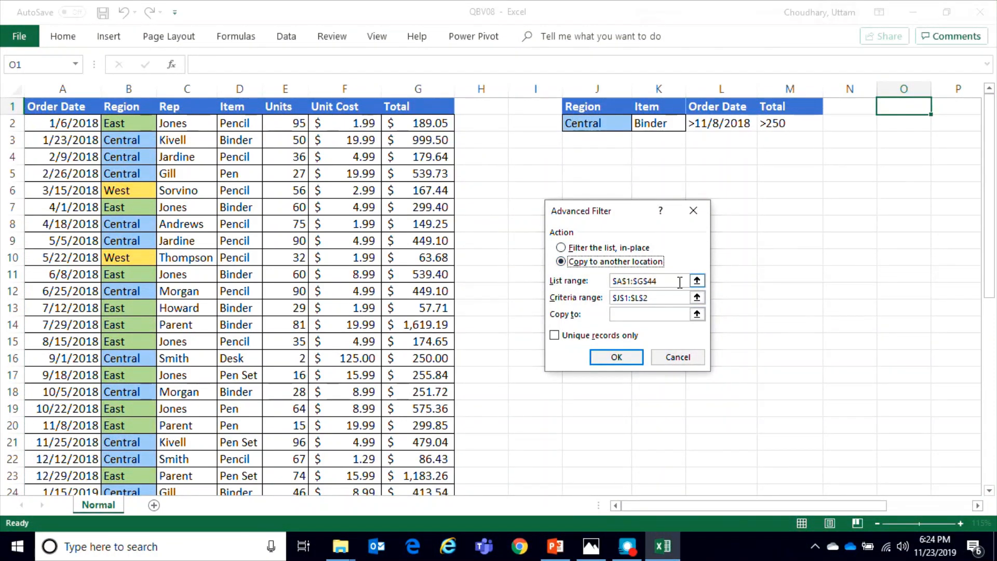
{"action": "left_click", "coordinate": [697, 281]}
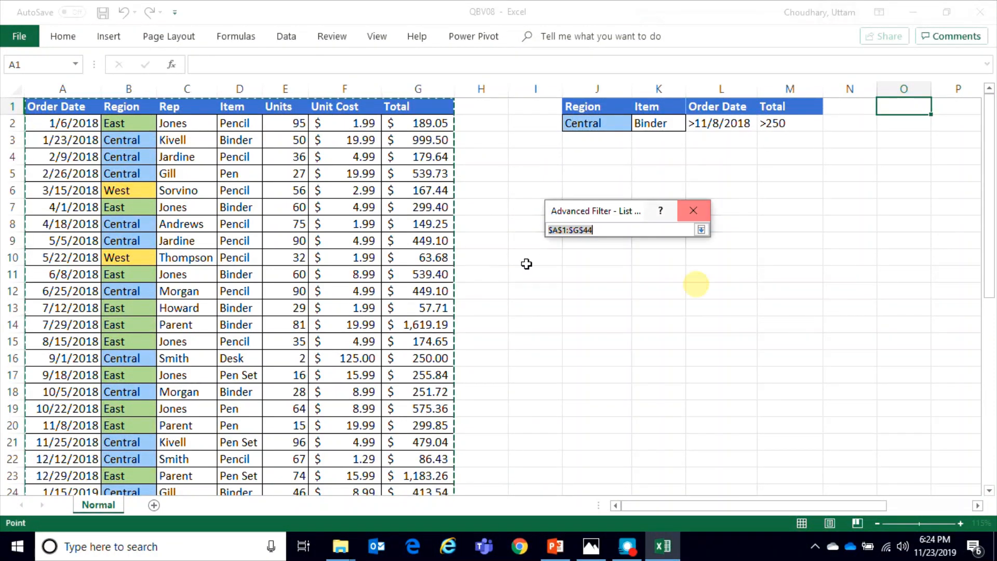
{"action": "left_click", "coordinate": [701, 229]}
Set the Advanced Filter's criteria range to J1:M2 and its copy destination to O1, and run the filter.
{"action": "left_click", "coordinate": [697, 296]}
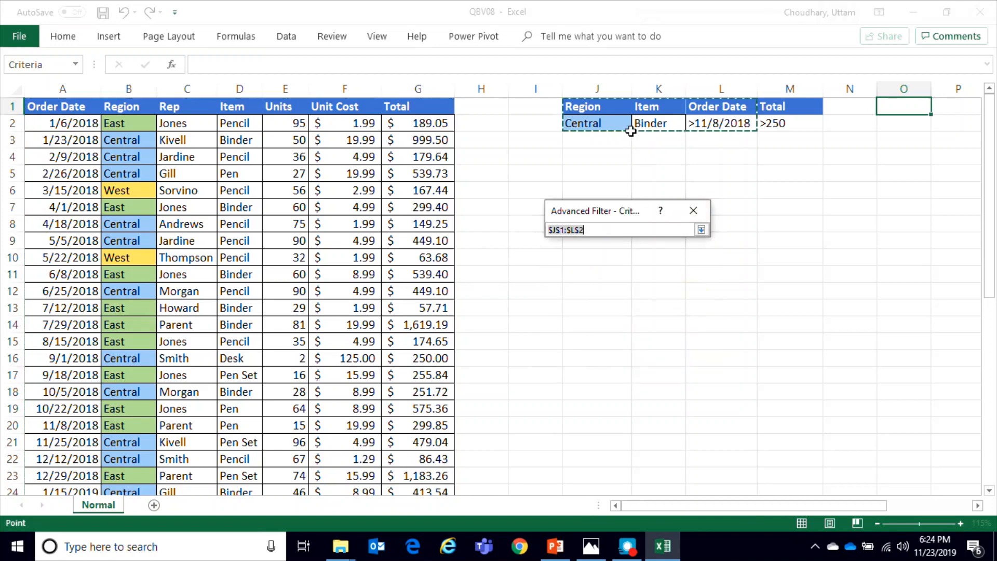
{"action": "left_click_drag", "start_coordinate": [597, 106], "coordinate": [785, 122]}
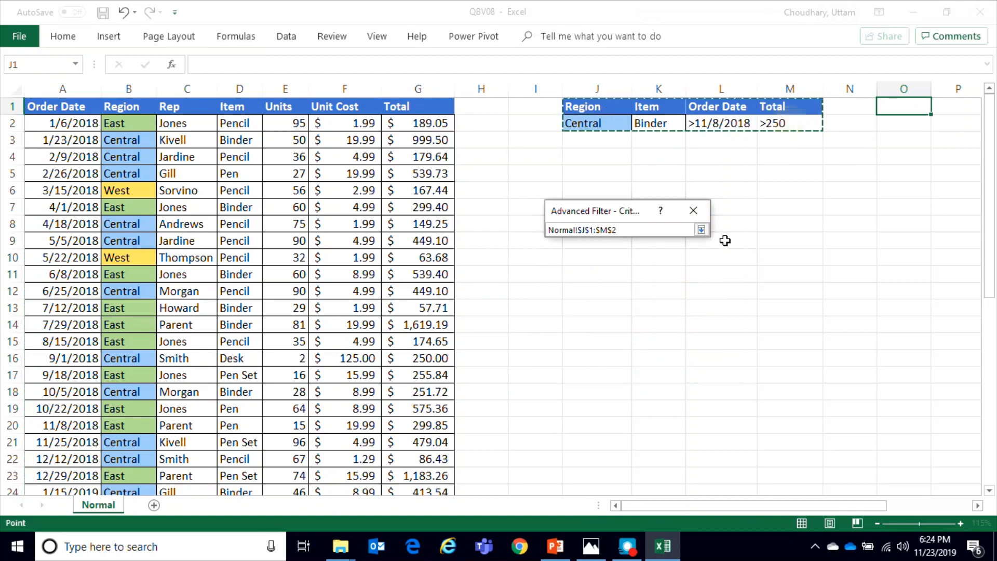
{"action": "left_click", "coordinate": [701, 229]}
{"action": "left_click", "coordinate": [697, 313]}
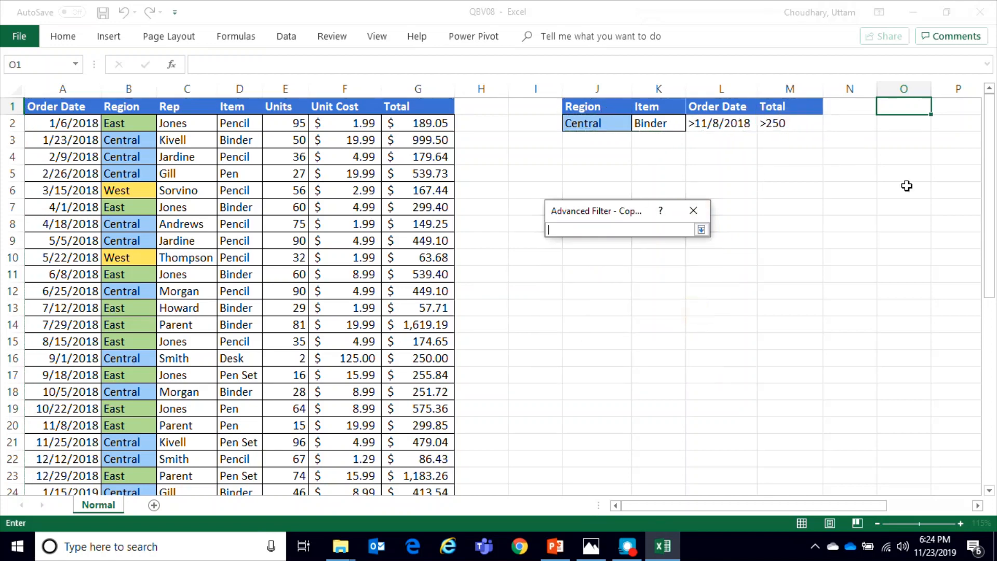
{"action": "left_click", "coordinate": [909, 106]}
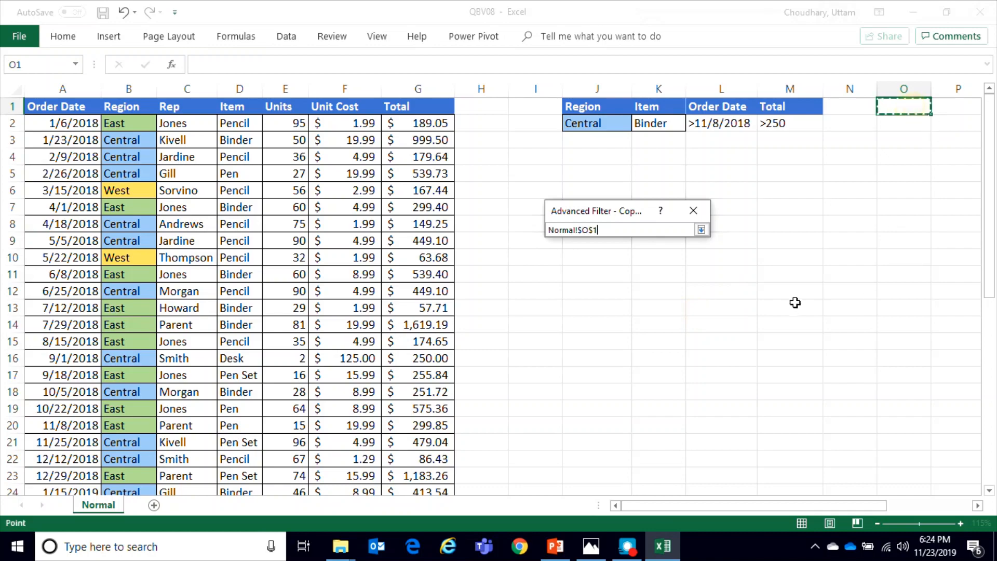
{"action": "left_click", "coordinate": [701, 230]}
{"action": "left_click", "coordinate": [624, 357]}
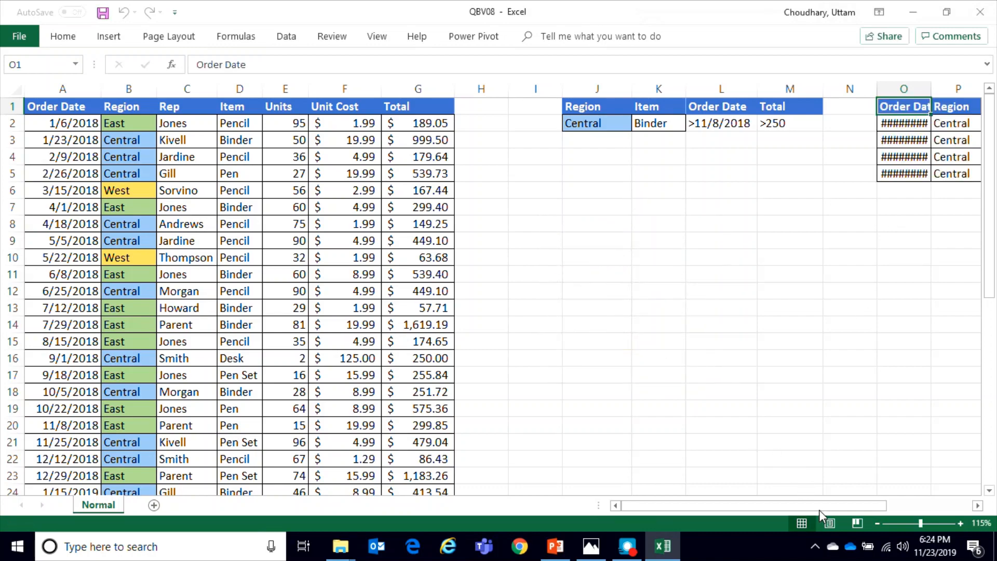
Autofit the extracted table's Total column U and Order Date column O.
{"action": "left_click_drag", "start_coordinate": [820, 508], "coordinate": [905, 507]}
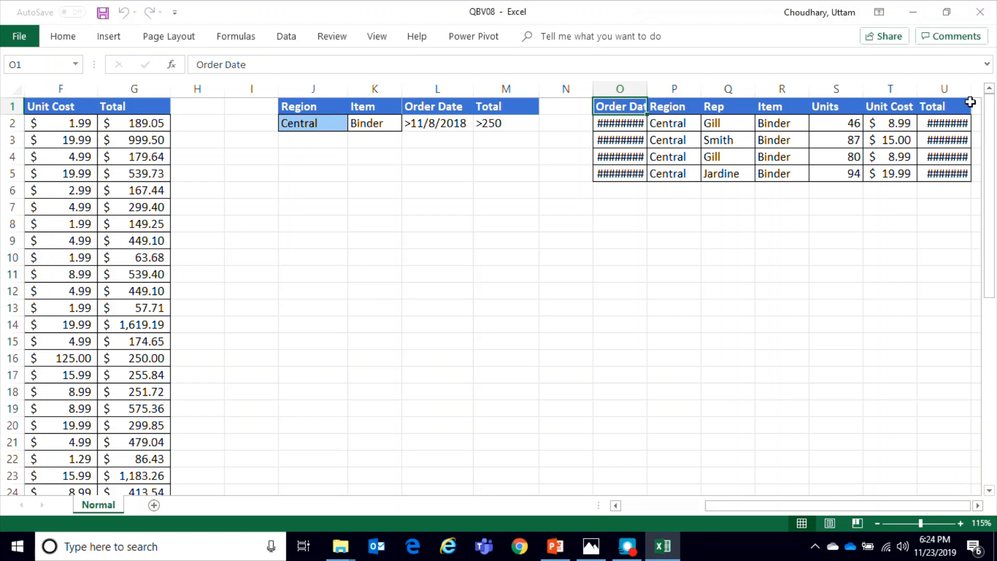
{"action": "double_click", "coordinate": [971, 92]}
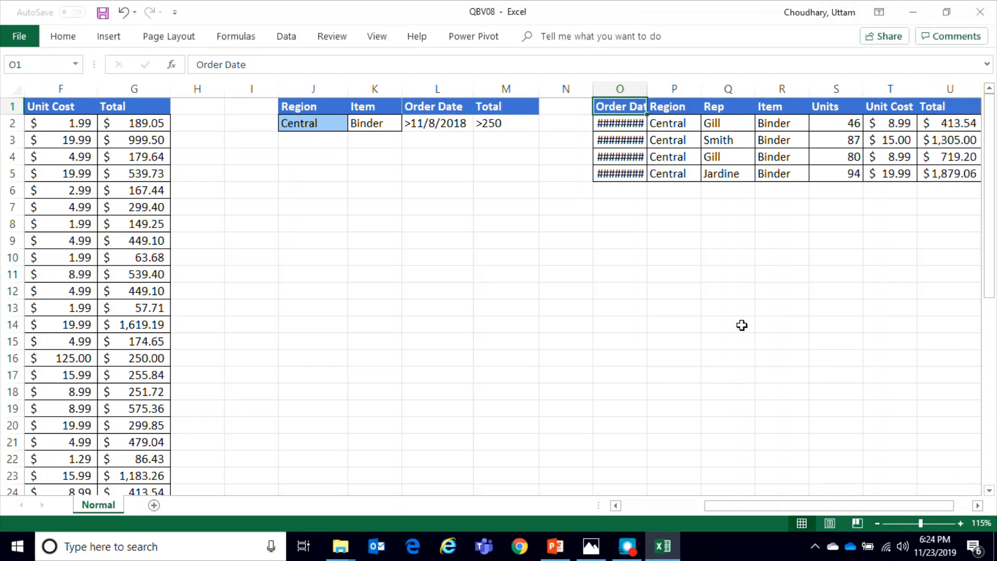
{"action": "double_click", "coordinate": [652, 94]}
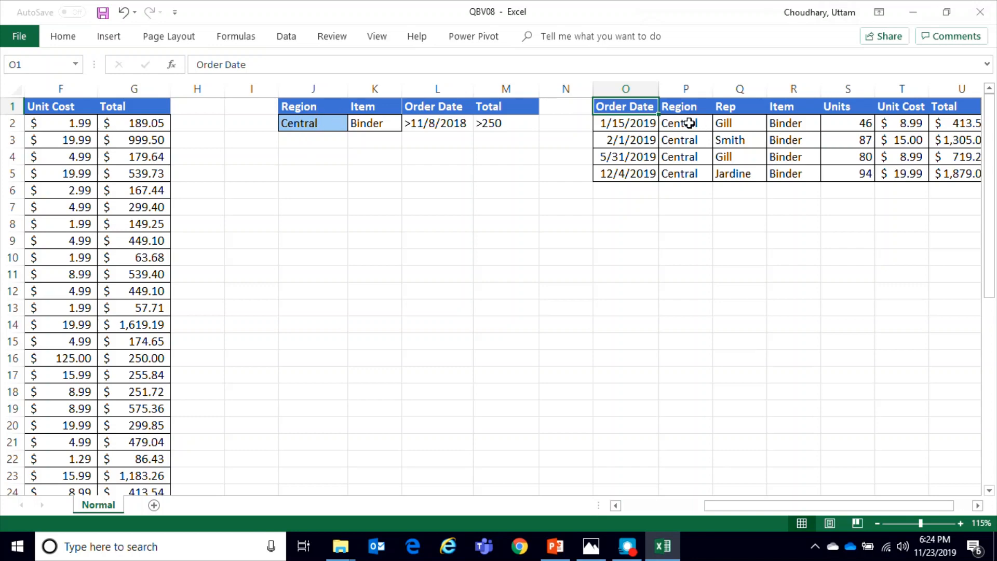
Check the extracted Region, Item, Order Date and Total values in rows 2 to 5 against the criteria in J2:M2.
{"action": "left_click_drag", "start_coordinate": [689, 124], "coordinate": [689, 178]}
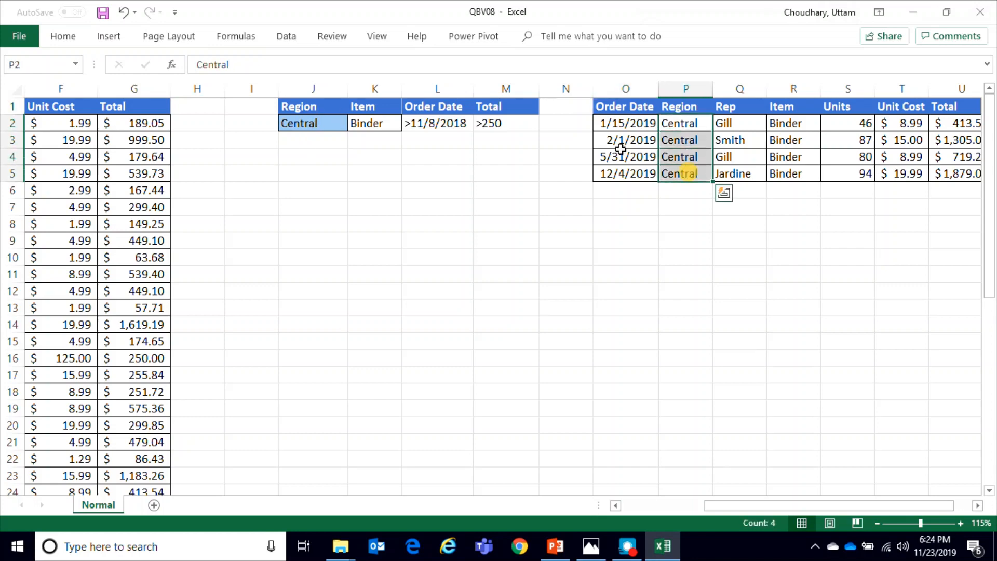
{"action": "left_click_drag", "start_coordinate": [775, 127], "coordinate": [794, 175]}
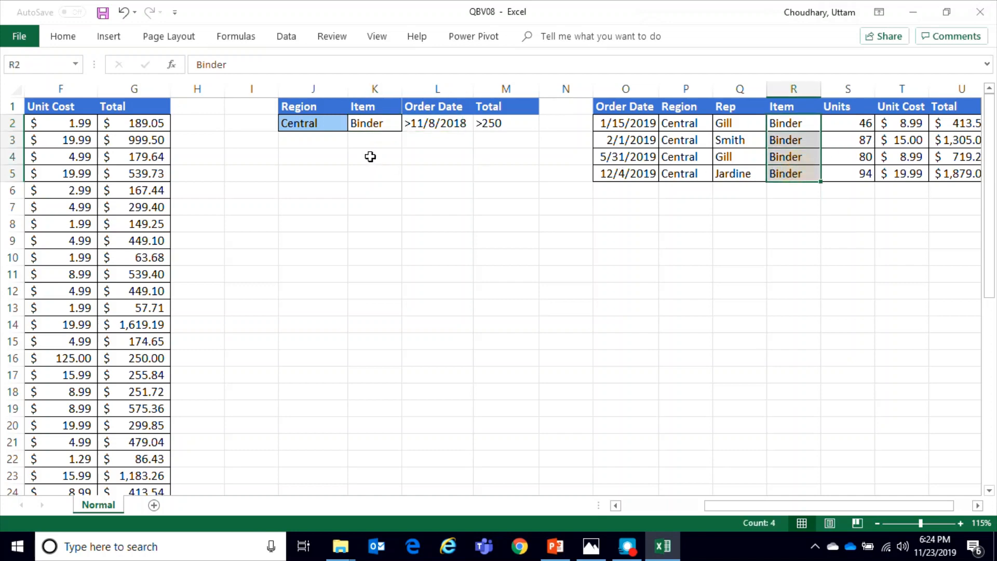
{"action": "left_click", "coordinate": [372, 125]}
{"action": "left_click", "coordinate": [426, 124]}
{"action": "left_click_drag", "start_coordinate": [623, 125], "coordinate": [623, 174]}
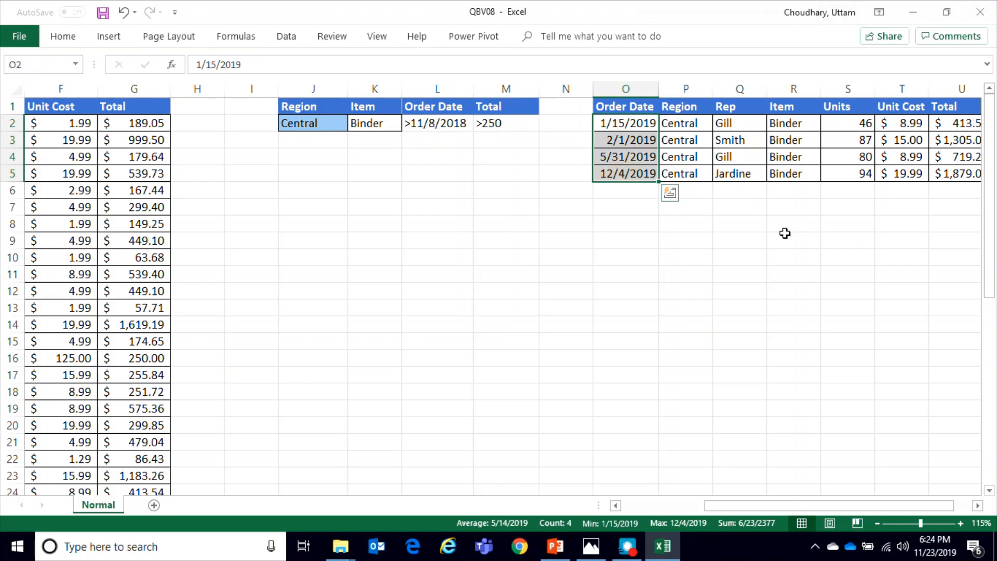
{"action": "left_click", "coordinate": [978, 506]}
{"action": "left_click", "coordinate": [978, 506]}
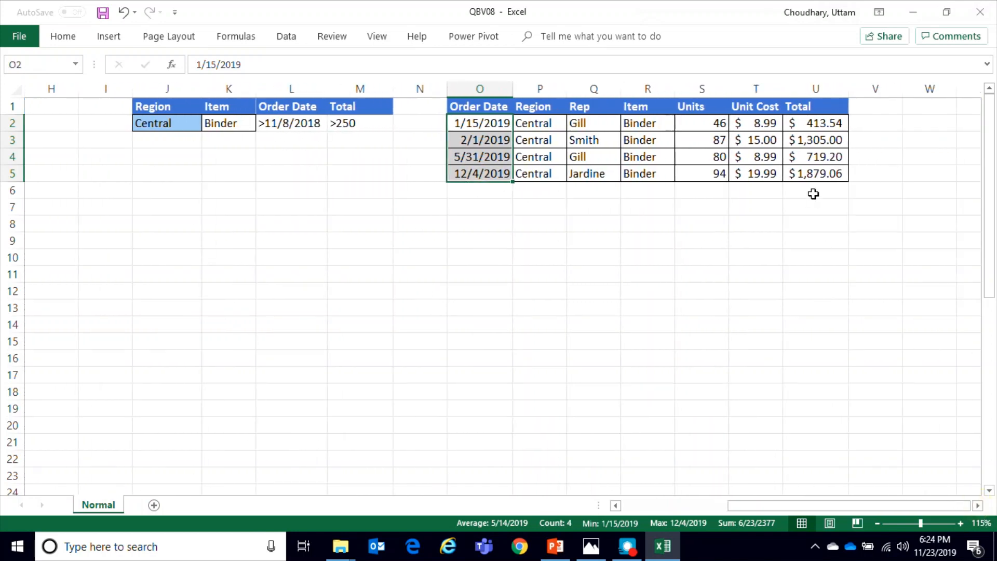
{"action": "left_click", "coordinate": [812, 124]}
{"action": "left_click_drag", "start_coordinate": [812, 124], "coordinate": [813, 176]}
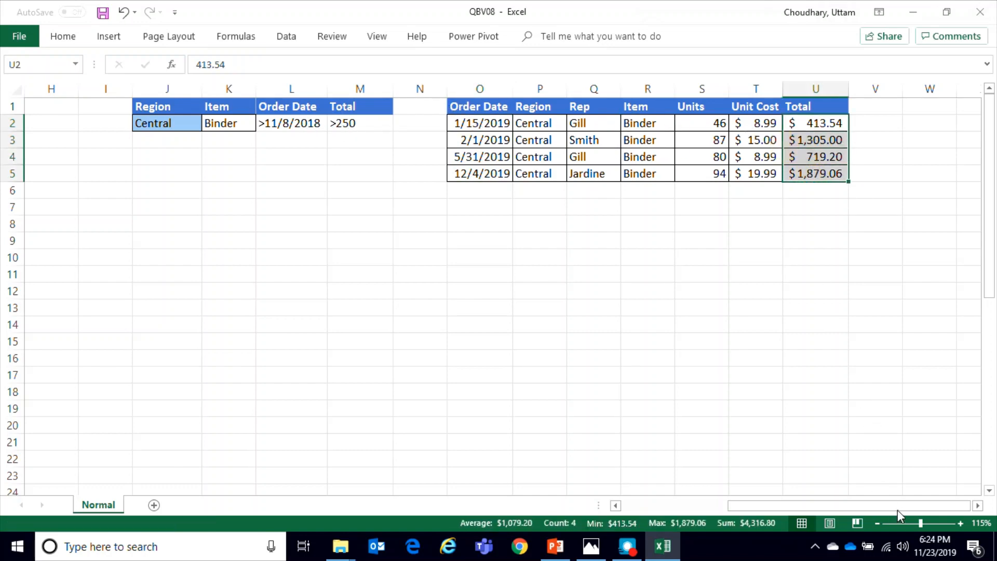
{"action": "left_click_drag", "start_coordinate": [898, 510], "coordinate": [878, 475]}
{"action": "left_click", "coordinate": [405, 123]}
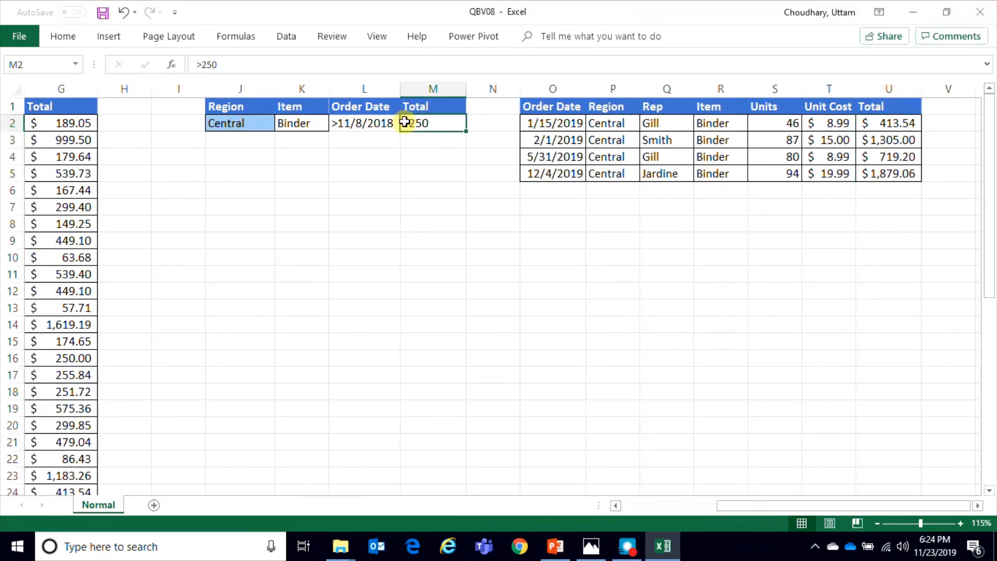
Try an equals operator in the Total criterion in M2 and re-enter the criterion as >250.
{"action": "left_click", "coordinate": [202, 64]}
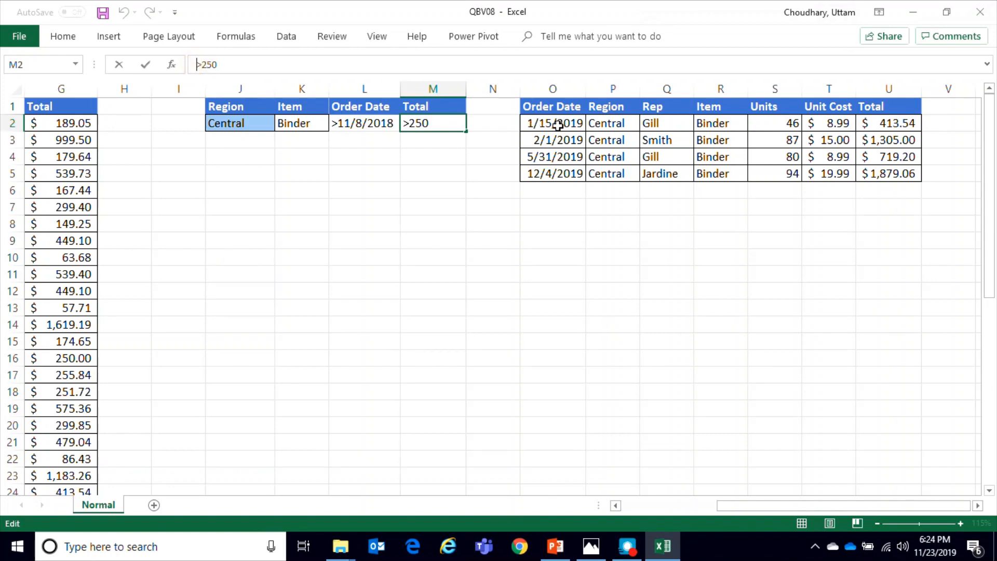
{"action": "type", "text": "="}
{"action": "key", "text": "BackSpace"}
{"action": "key", "text": "BackSpace"}
{"action": "type", "text": ">"}
{"action": "key", "text": "ctrl+Return"}
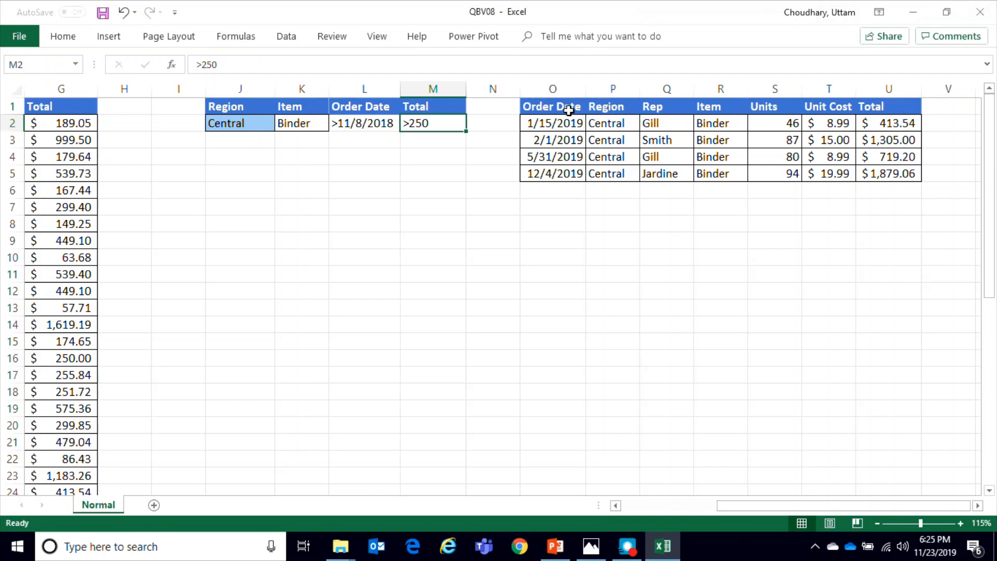
{"action": "left_click_drag", "start_coordinate": [566, 109], "coordinate": [895, 175]}
{"action": "left_click_drag", "start_coordinate": [803, 507], "coordinate": [761, 504]}
{"action": "left_click_drag", "start_coordinate": [359, 89], "coordinate": [897, 94]}
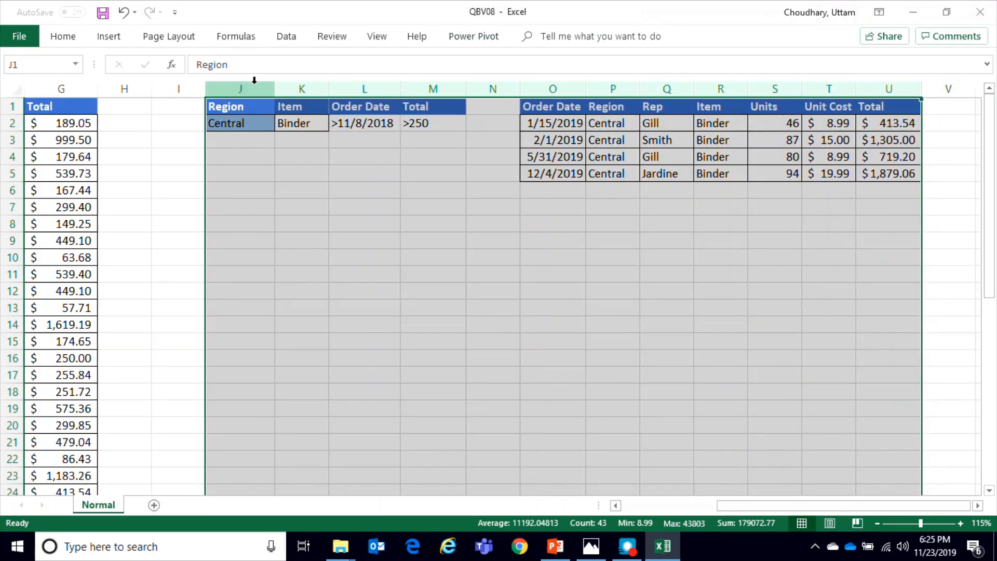
{"action": "right_click", "coordinate": [252, 89]}
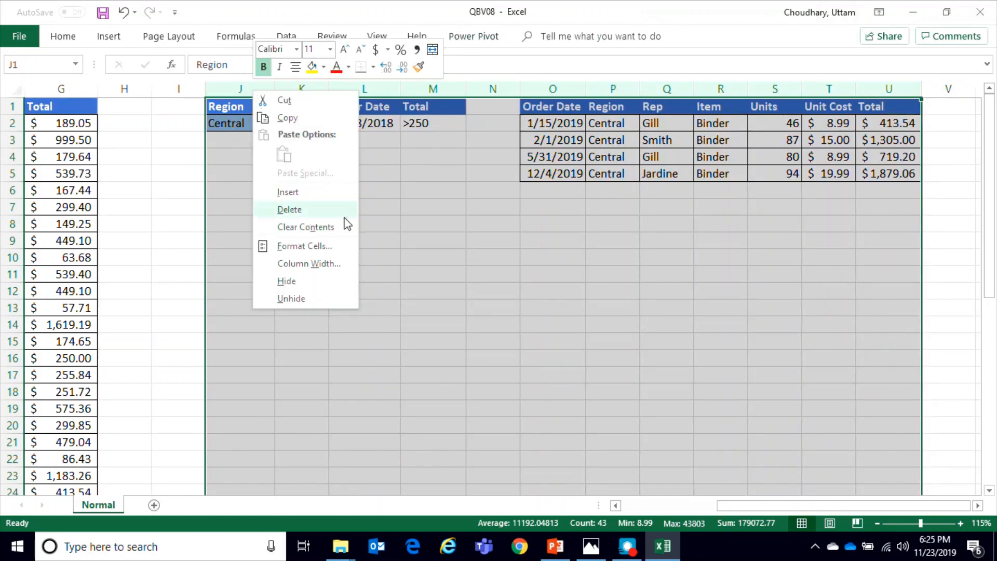
{"action": "left_click", "coordinate": [416, 212]}
{"action": "left_click", "coordinate": [422, 178]}
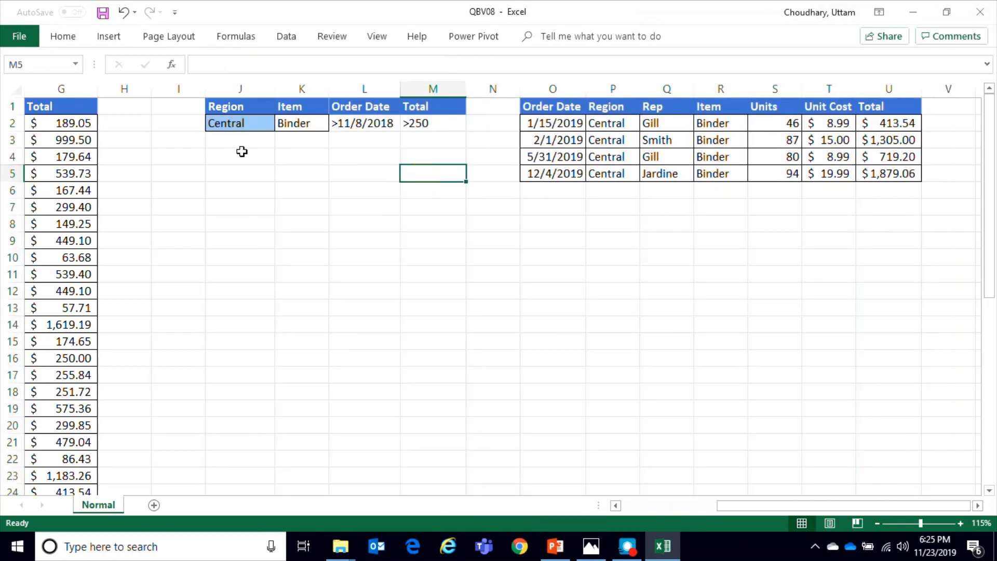
Start a second criteria row by copying the region West from B6 into J3 and entering the item Desk in K3.
{"action": "left_click", "coordinate": [226, 139]}
{"action": "left_click_drag", "start_coordinate": [843, 503], "coordinate": [735, 500]}
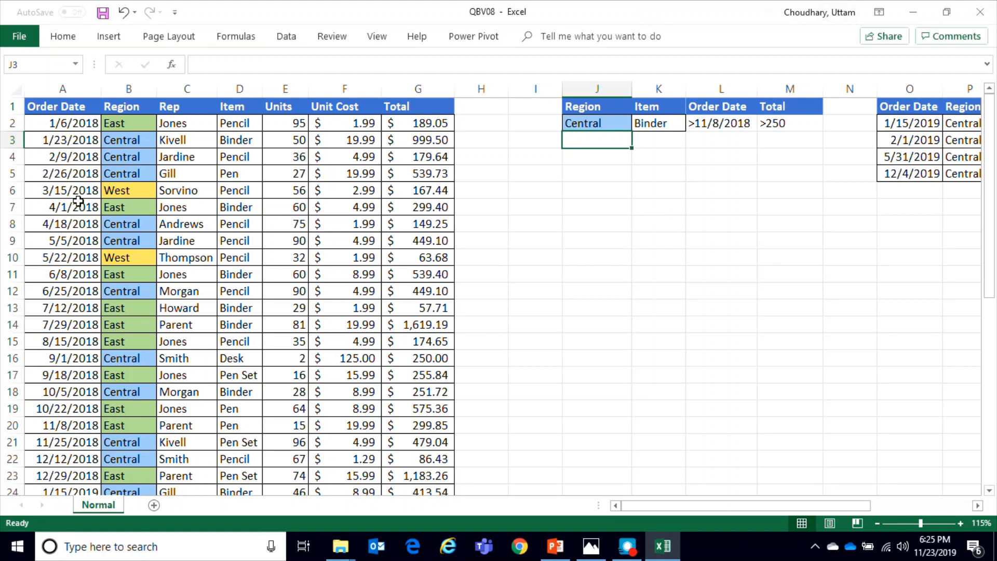
{"action": "left_click", "coordinate": [125, 189]}
{"action": "key", "text": "ctrl+c"}
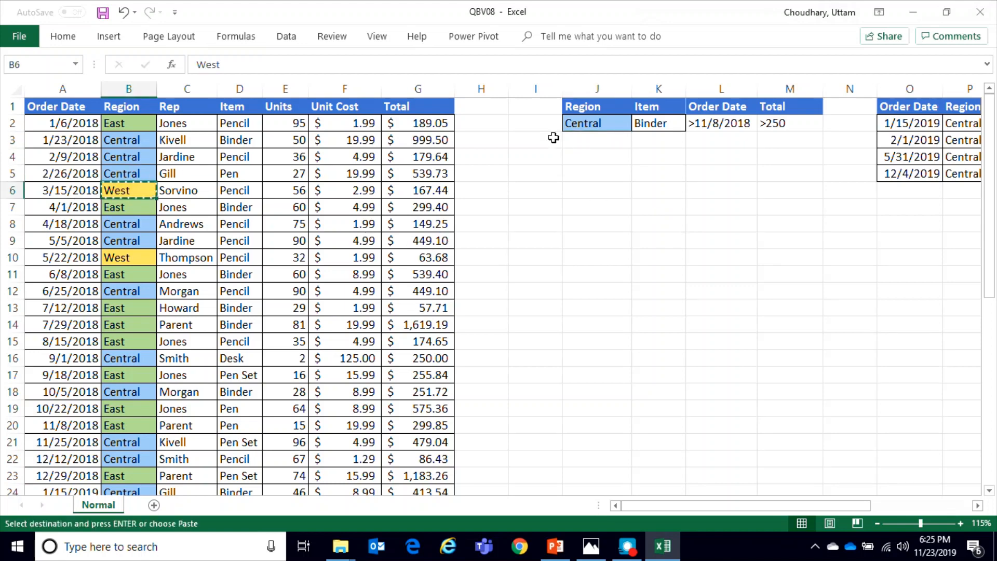
{"action": "left_click", "coordinate": [597, 141]}
{"action": "key", "text": "ctrl+v"}
{"action": "left_click", "coordinate": [661, 137]}
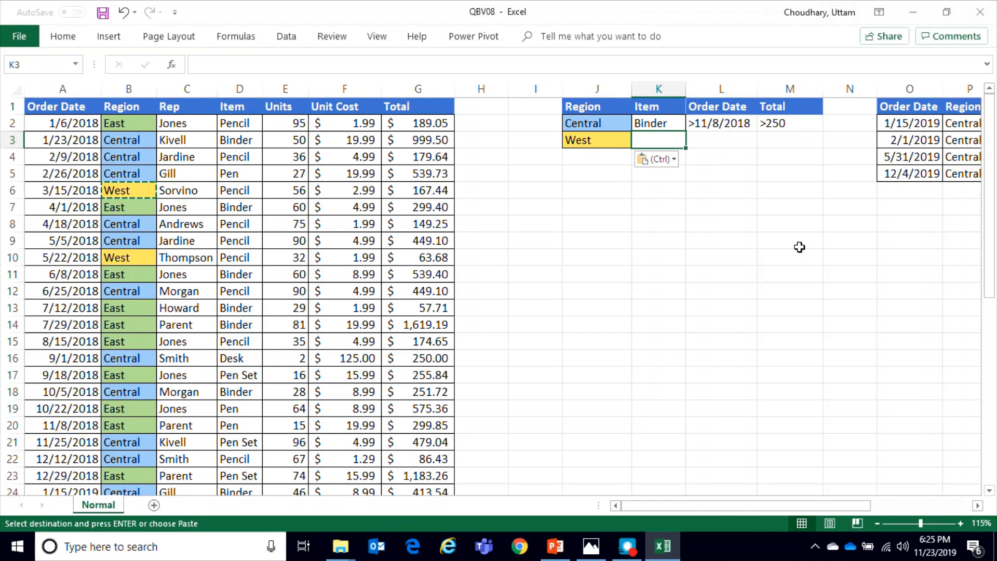
{"action": "type", "text": "De"}
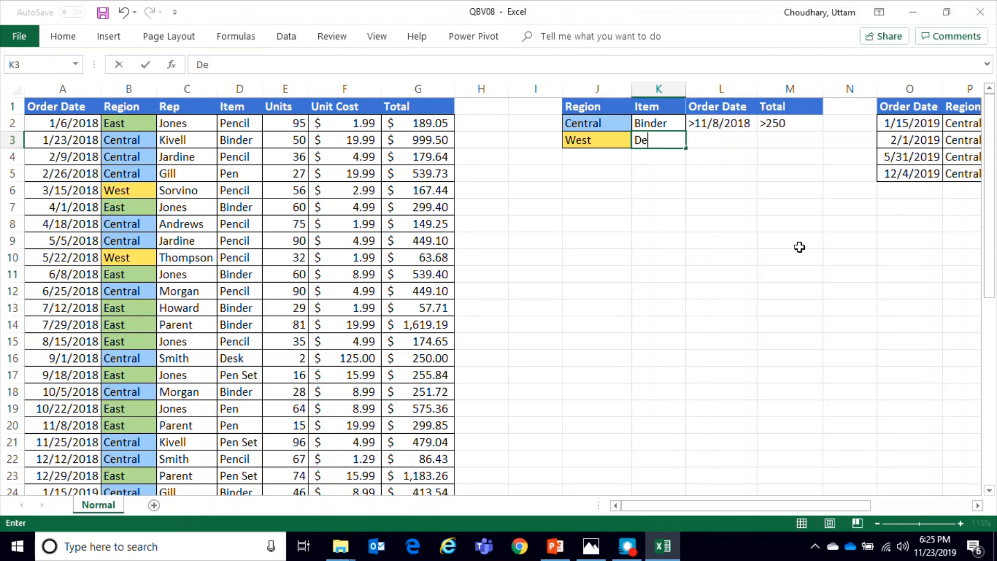
{"action": "type", "text": "sk"}
{"action": "key", "text": "Return"}
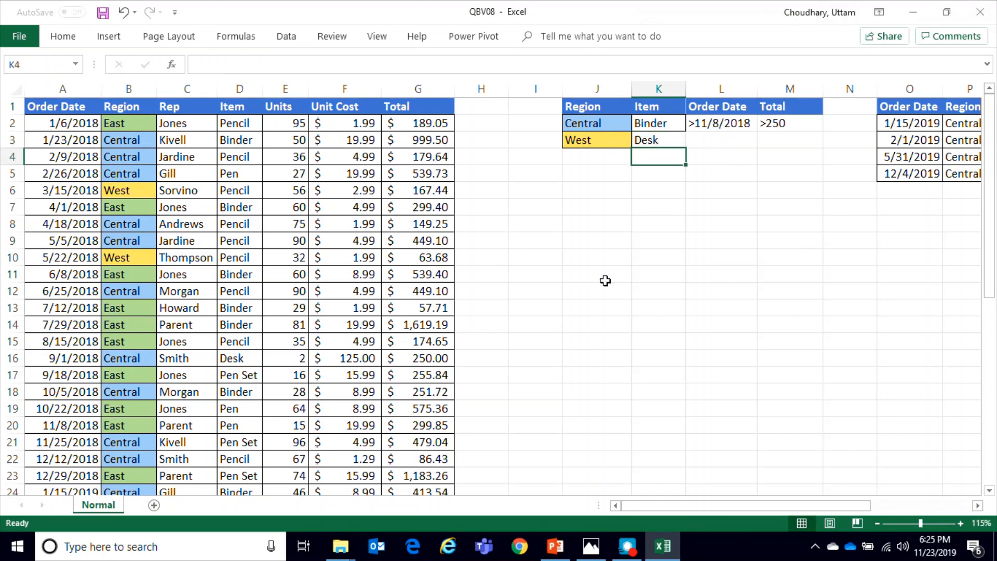
Copy the order date from A10 and enter >5/22/2018 as the Order Date criterion in L3.
{"action": "left_click", "coordinate": [64, 357]}
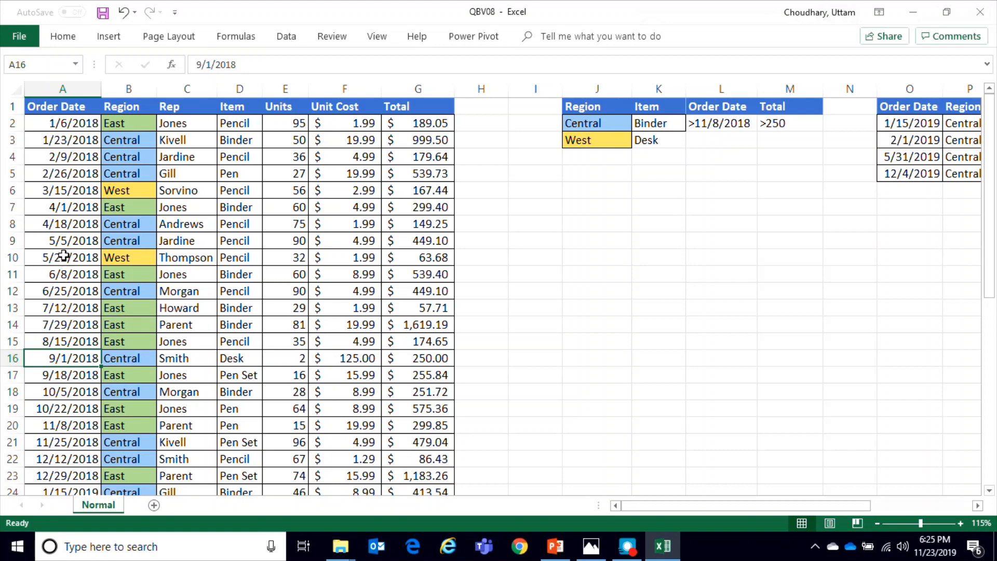
{"action": "left_click", "coordinate": [63, 257]}
{"action": "left_click_drag", "start_coordinate": [243, 62], "coordinate": [195, 64]}
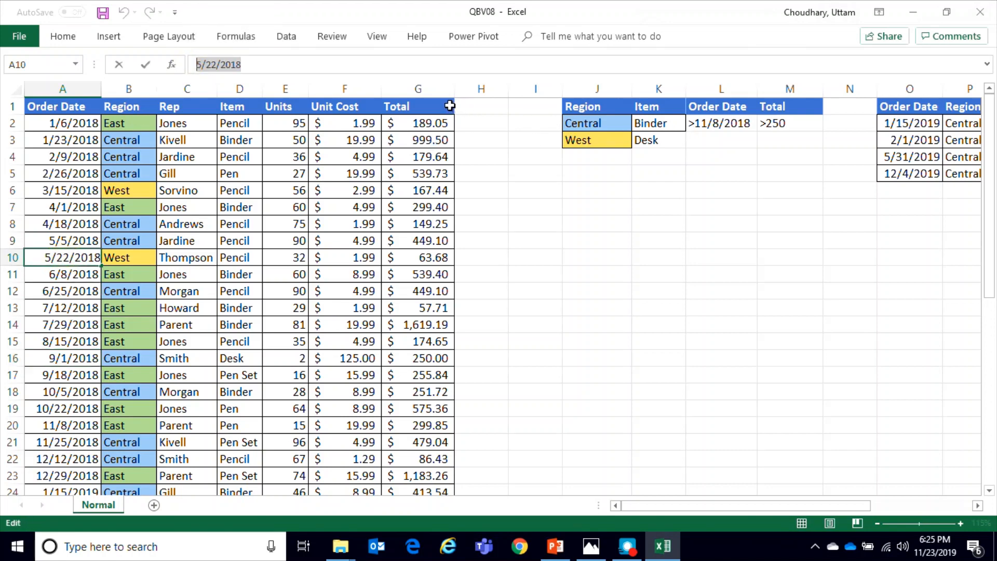
{"action": "key", "text": "Escape"}
{"action": "left_click", "coordinate": [713, 139]}
{"action": "left_click", "coordinate": [250, 64]}
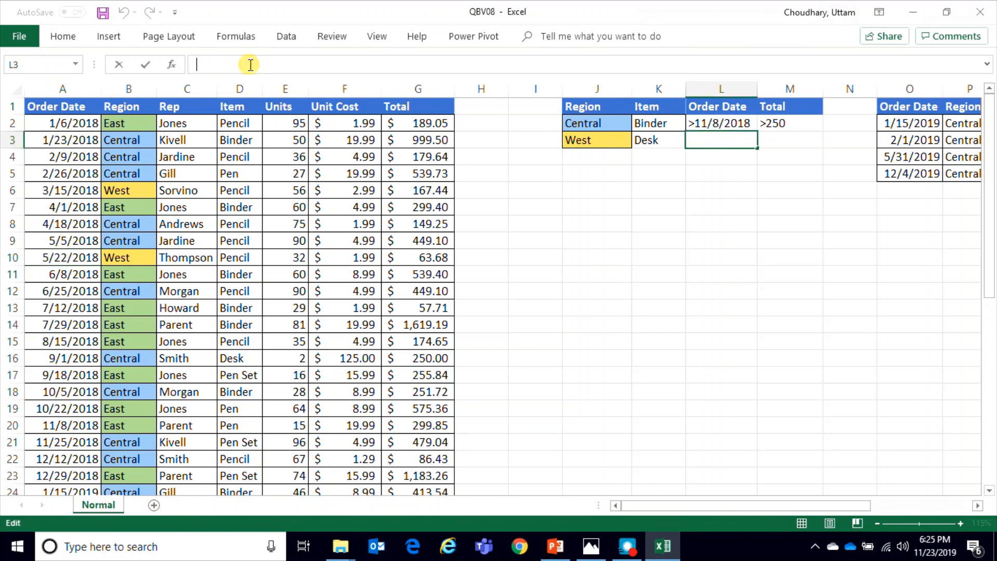
{"action": "type", "text": ">"}
{"action": "key", "text": "ctrl+v"}
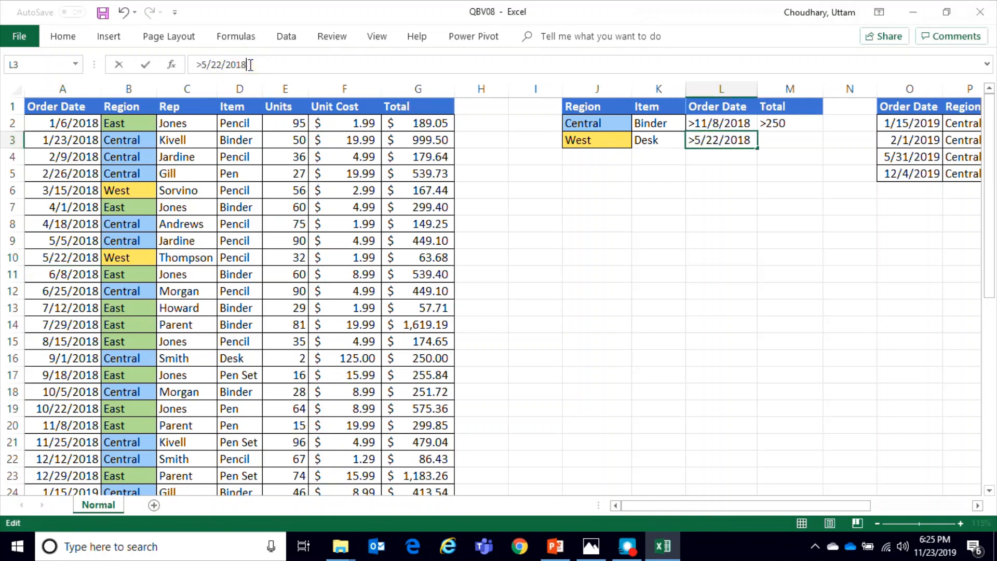
Enter >200 as the Total criterion in M3.
{"action": "left_click", "coordinate": [778, 141]}
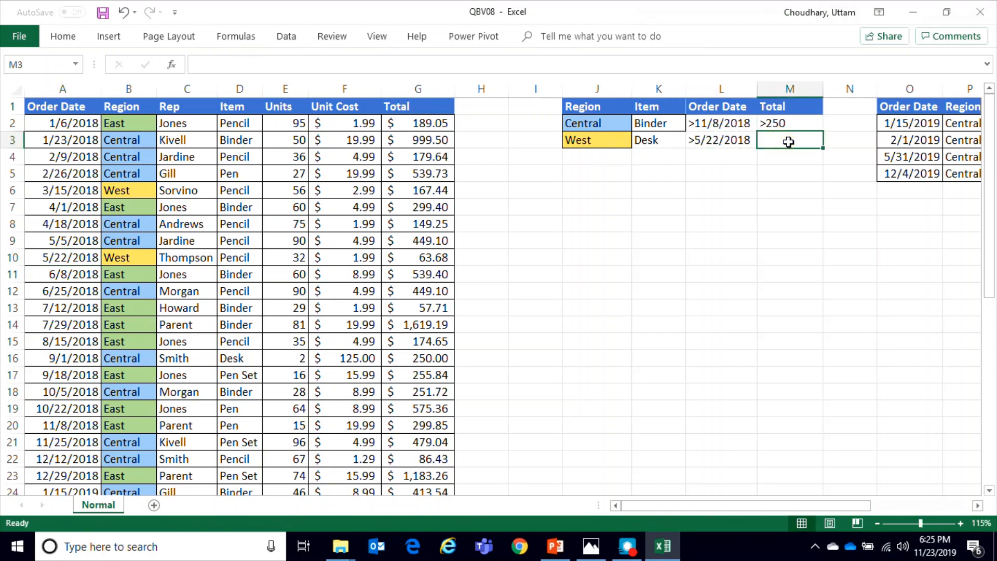
{"action": "type", "text": ">"}
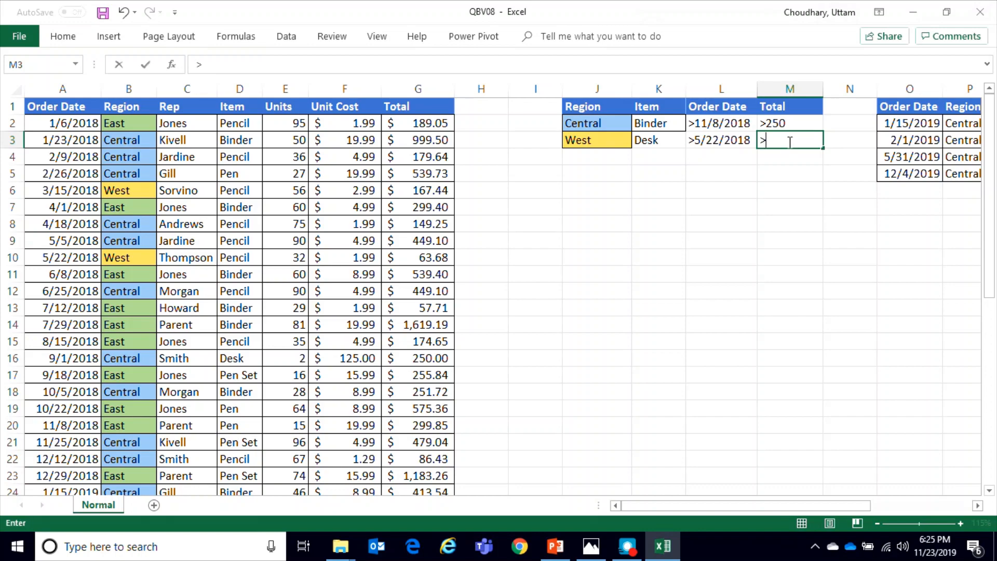
{"action": "type", "text": "200"}
{"action": "key", "text": "Return"}
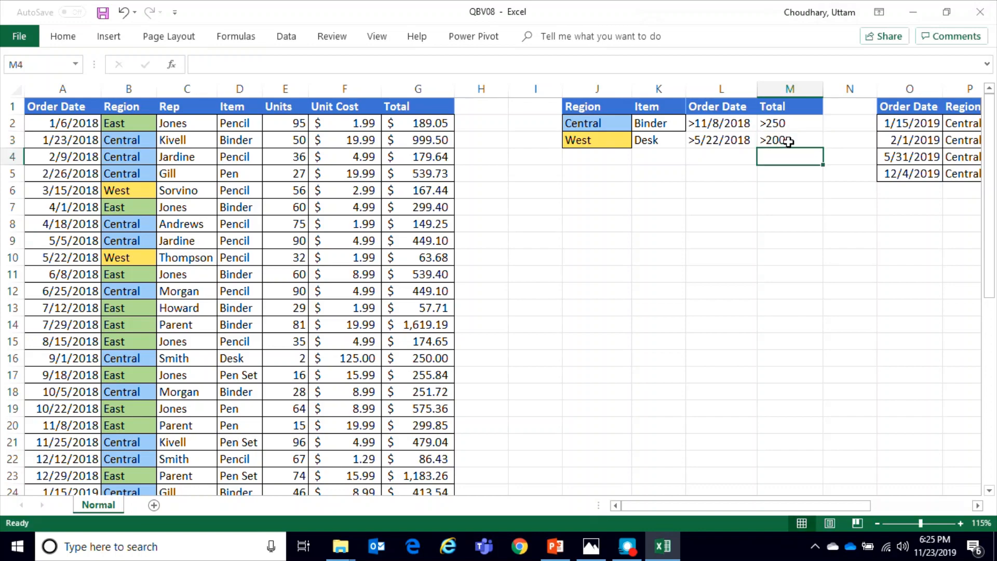
Delete columns O to U containing the previously extracted table.
{"action": "left_click_drag", "start_coordinate": [852, 516], "coordinate": [920, 500]}
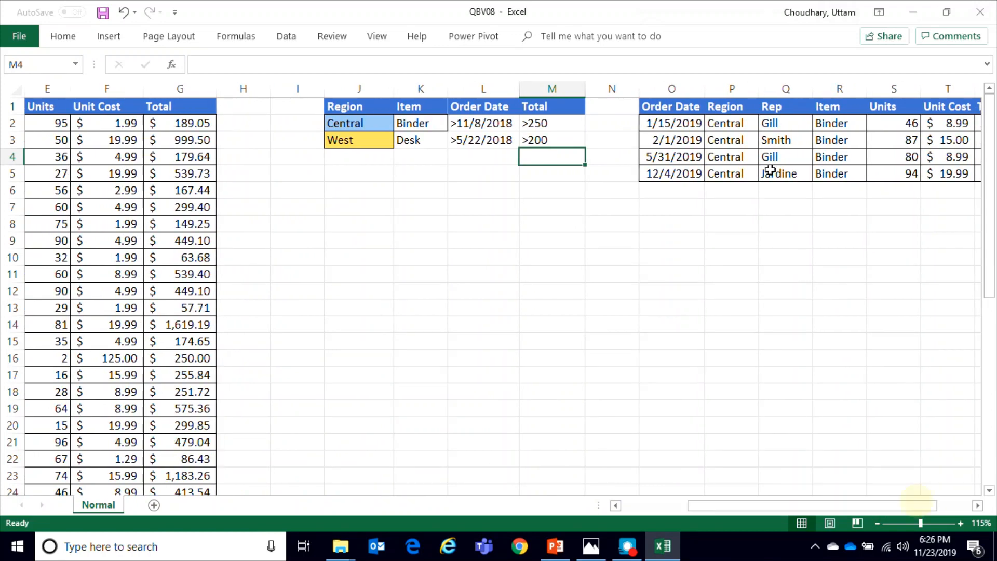
{"action": "left_click_drag", "start_coordinate": [674, 89], "coordinate": [890, 93]}
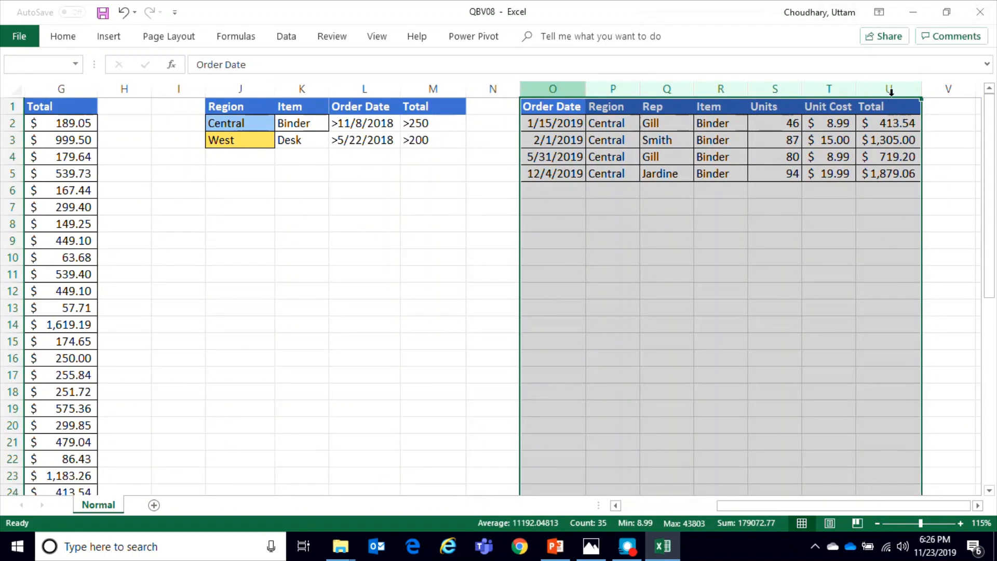
{"action": "right_click", "coordinate": [890, 94]}
{"action": "left_click", "coordinate": [820, 215]}
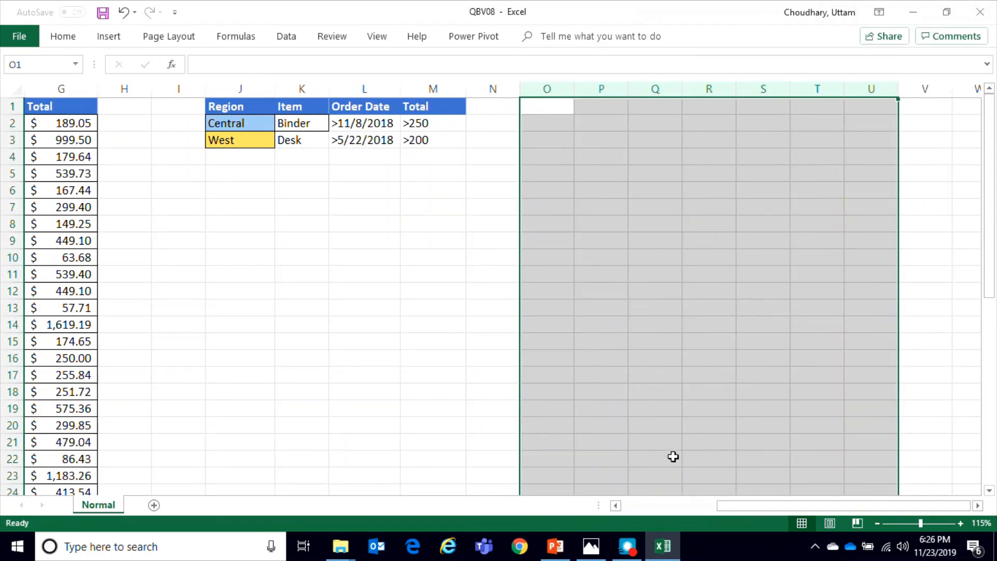
Start an Advanced Filter from cell O2, set it to copy to another location, and keep A1:G44 as the list range.
{"action": "left_click_drag", "start_coordinate": [752, 508], "coordinate": [708, 485]}
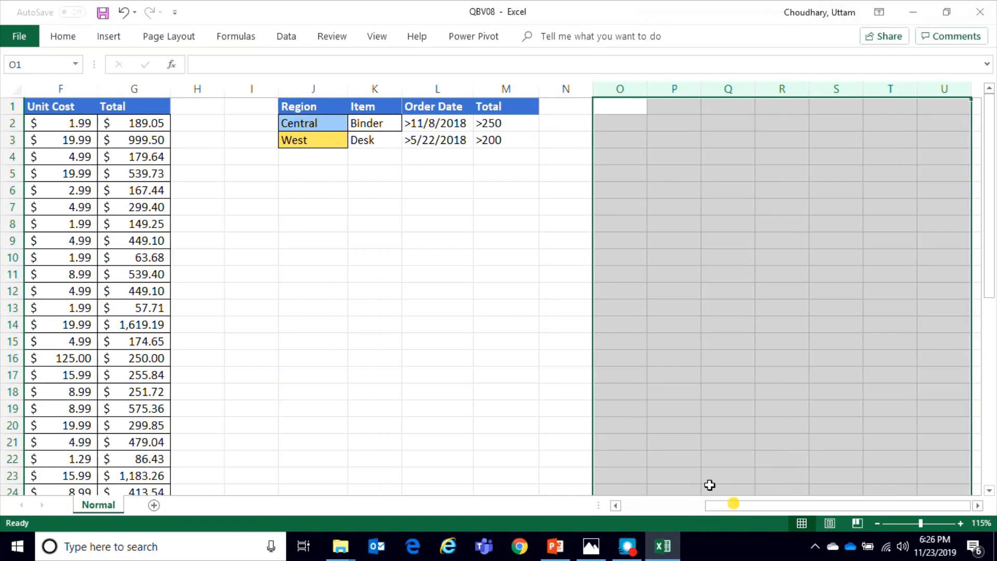
{"action": "left_click", "coordinate": [619, 120]}
{"action": "left_click", "coordinate": [287, 38]}
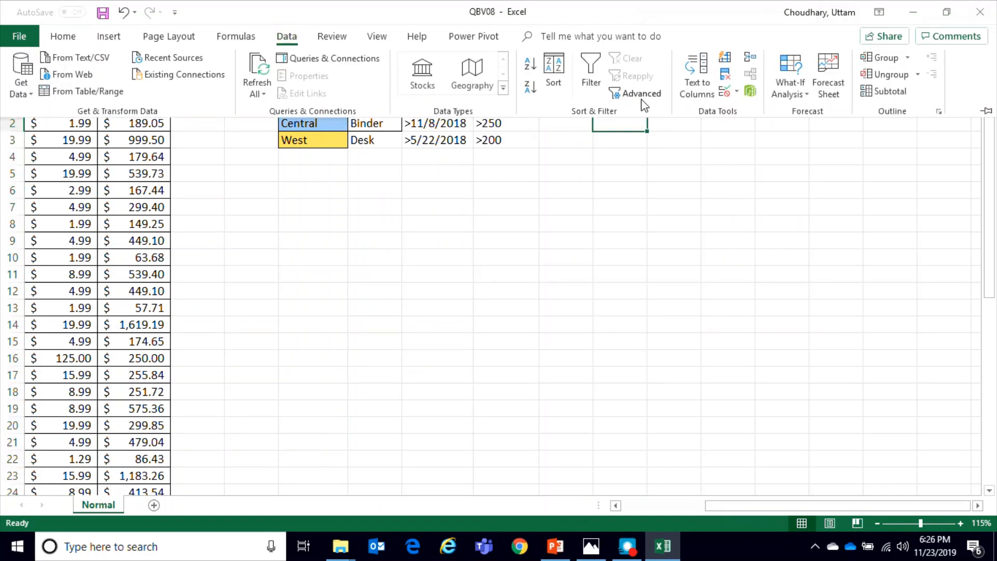
{"action": "left_click", "coordinate": [641, 94]}
{"action": "left_click", "coordinate": [615, 261]}
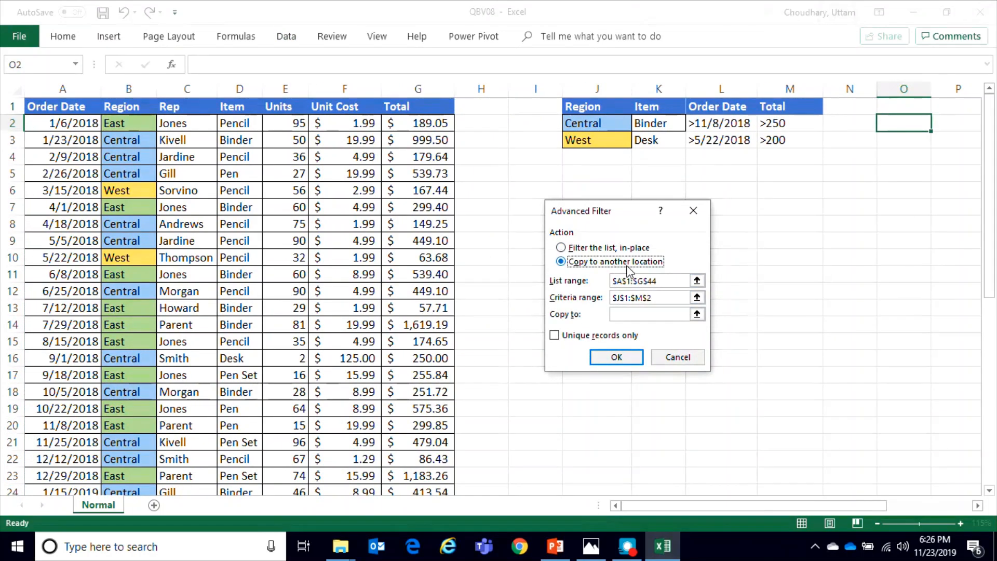
{"action": "left_click", "coordinate": [700, 283]}
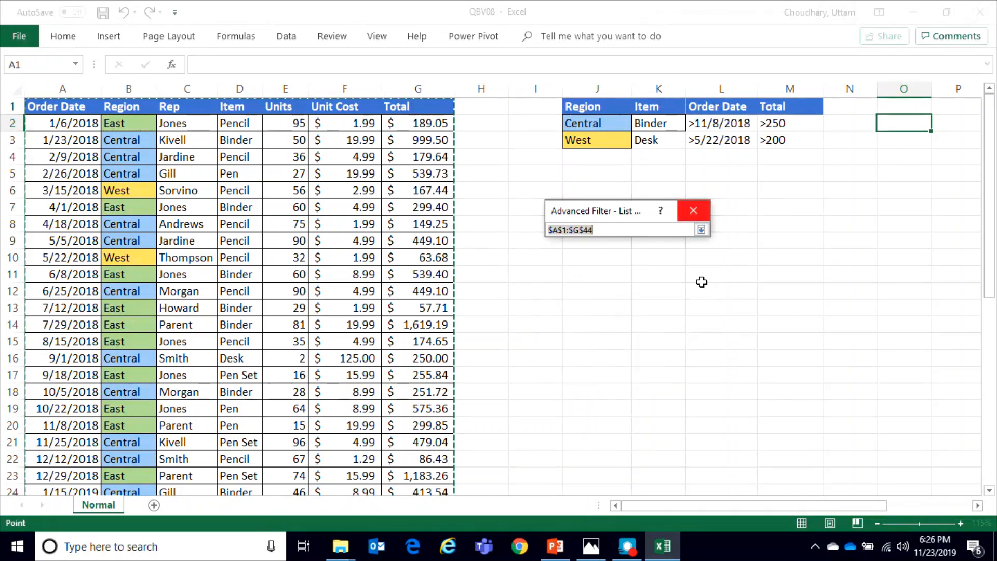
{"action": "left_click", "coordinate": [703, 233]}
Set the Advanced Filter's criteria range to J1:M3 and its copy destination to O1, and run the filter.
{"action": "left_click", "coordinate": [697, 297]}
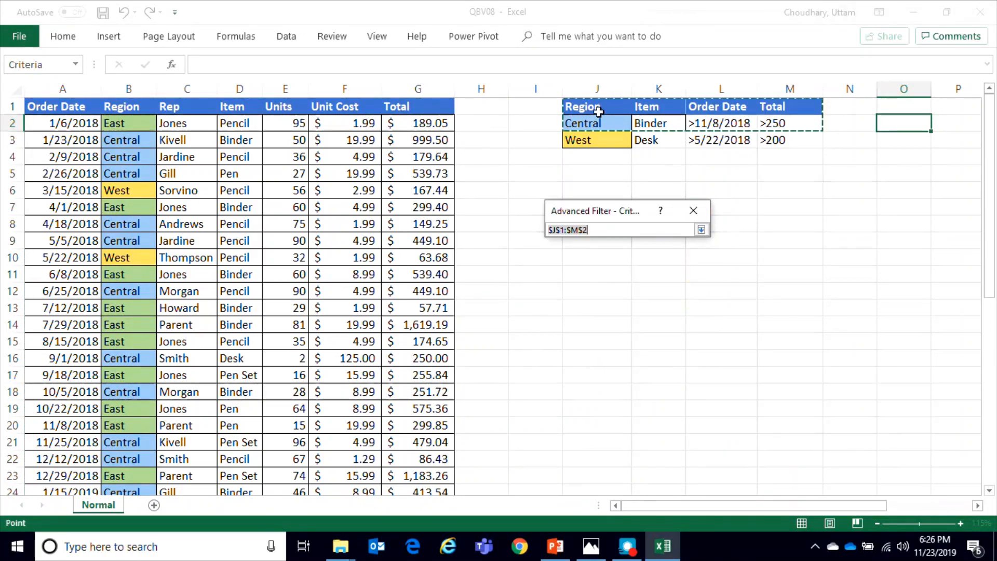
{"action": "left_click_drag", "start_coordinate": [583, 105], "coordinate": [790, 141]}
{"action": "left_click", "coordinate": [702, 230]}
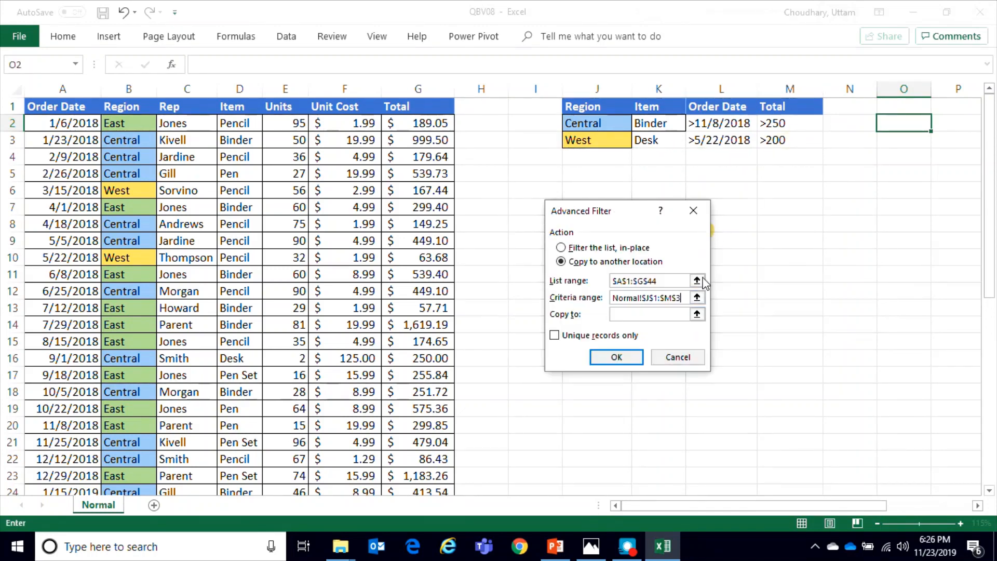
{"action": "left_click", "coordinate": [700, 315]}
{"action": "left_click", "coordinate": [906, 125]}
{"action": "left_click", "coordinate": [893, 107]}
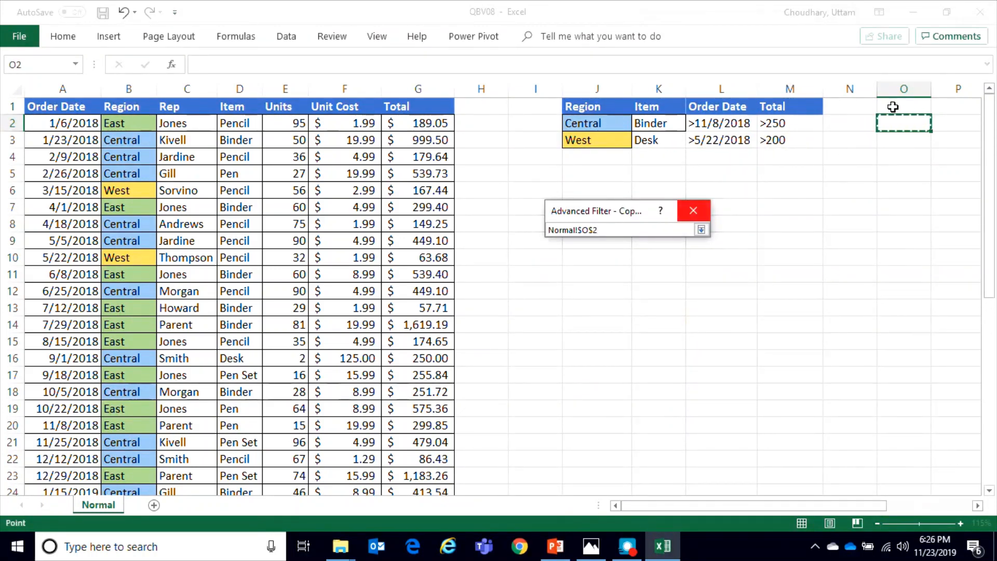
{"action": "left_click", "coordinate": [702, 230]}
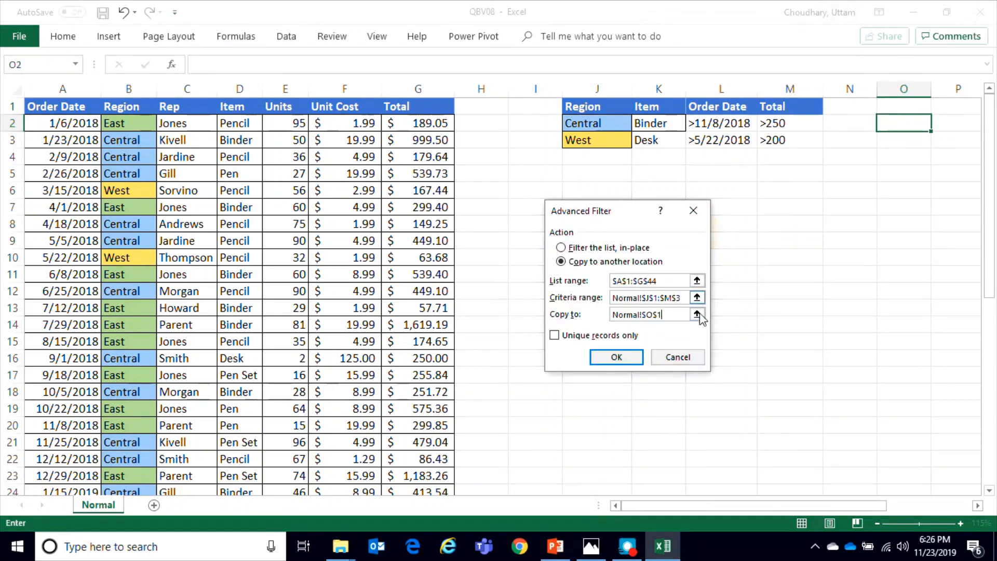
{"action": "left_click", "coordinate": [630, 359]}
Autofit the extracted table's Unit Cost column T, Total column U and Order Date column O.
{"action": "left_click_drag", "start_coordinate": [852, 506], "coordinate": [956, 508]}
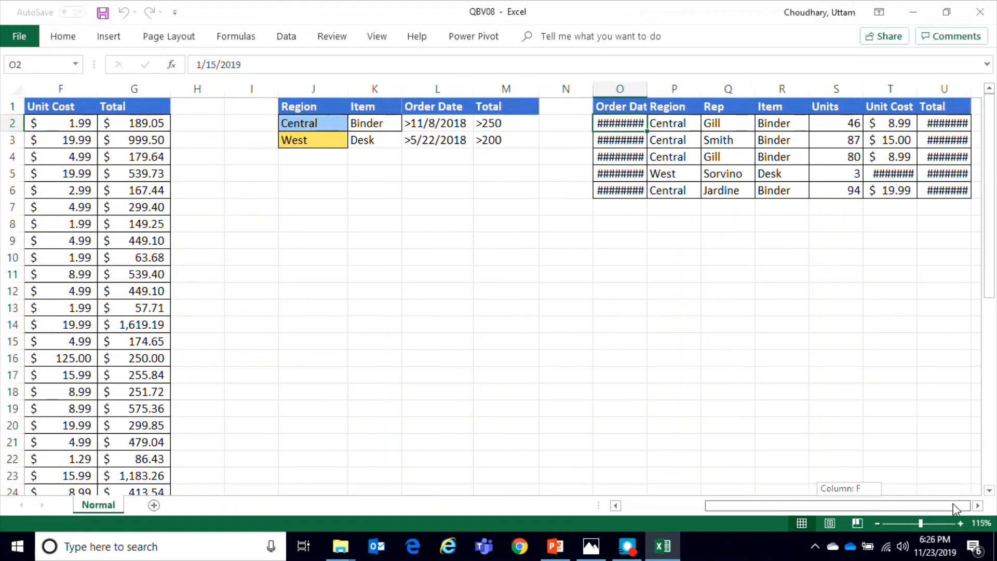
{"action": "left_click", "coordinate": [849, 242]}
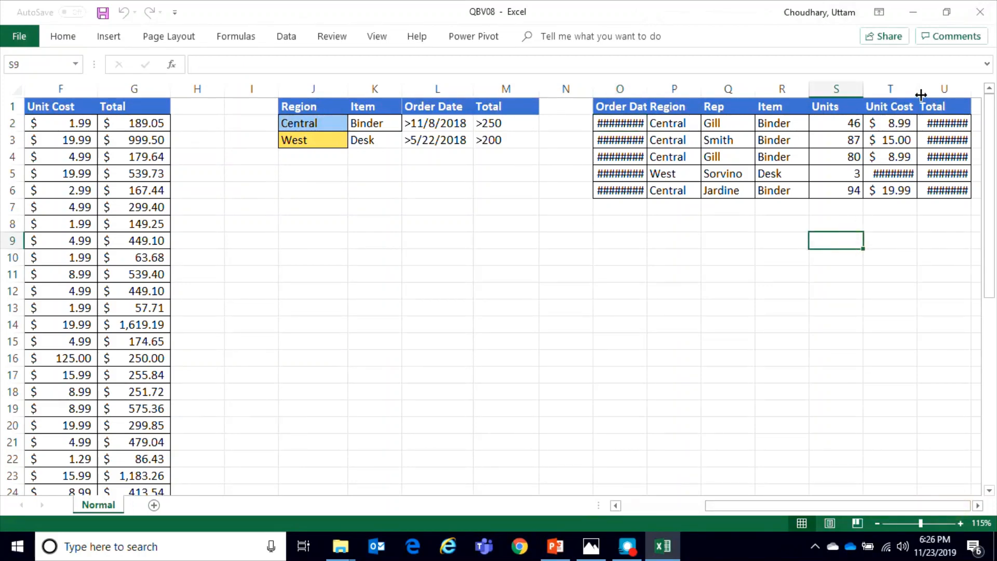
{"action": "double_click", "coordinate": [919, 94]}
{"action": "left_click", "coordinate": [675, 173]}
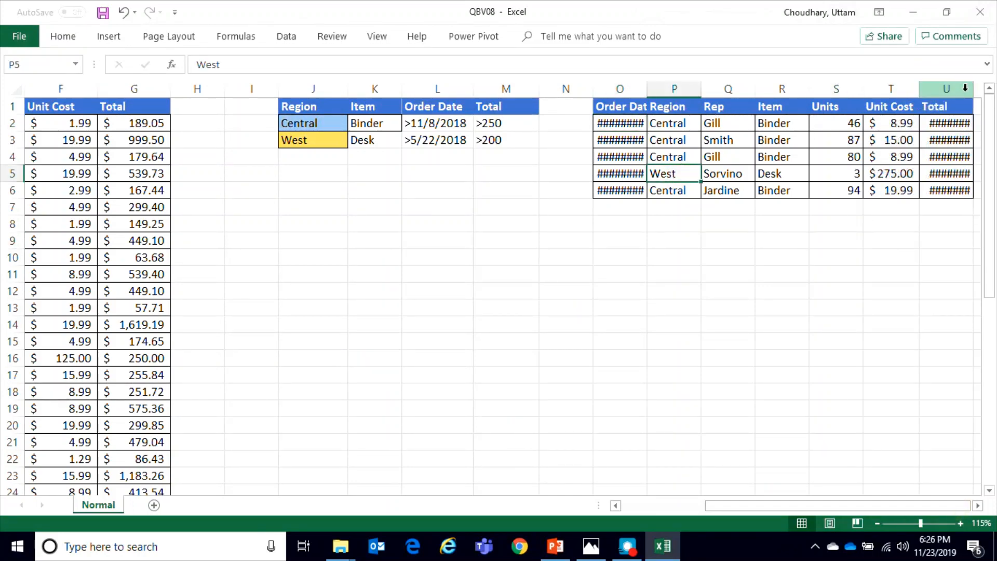
{"action": "double_click", "coordinate": [974, 89]}
{"action": "left_click", "coordinate": [787, 173]}
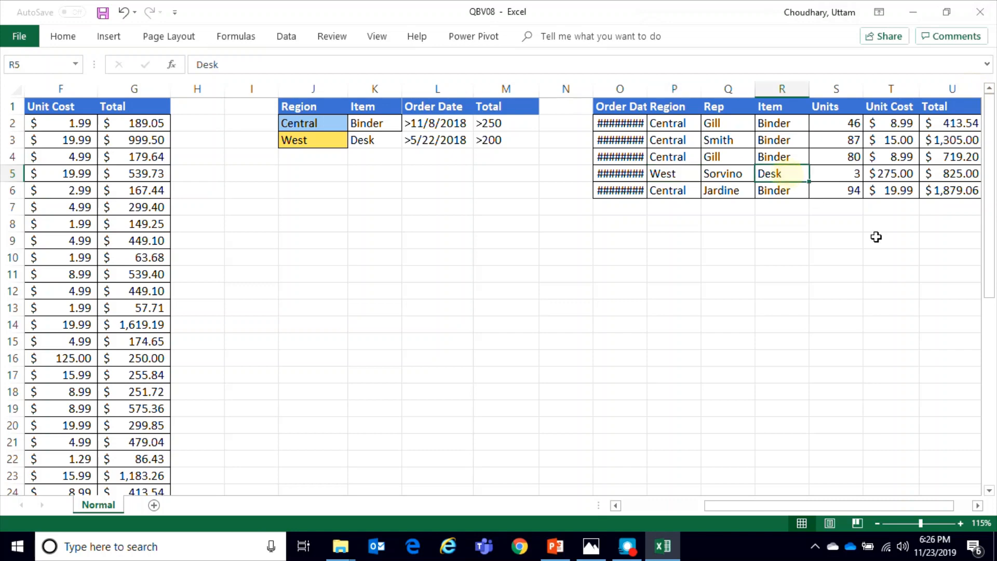
{"action": "left_click_drag", "start_coordinate": [848, 507], "coordinate": [871, 504]}
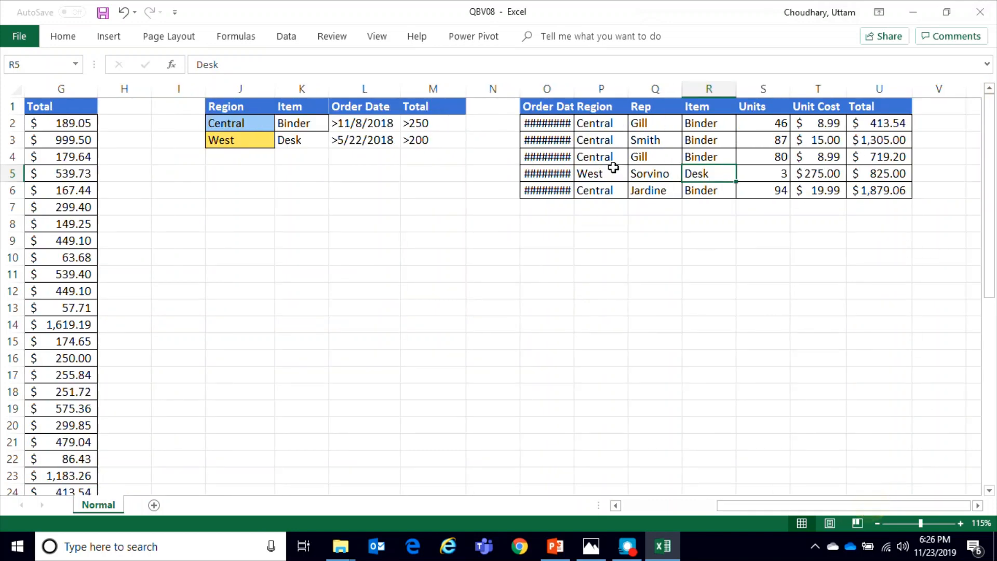
{"action": "double_click", "coordinate": [576, 88]}
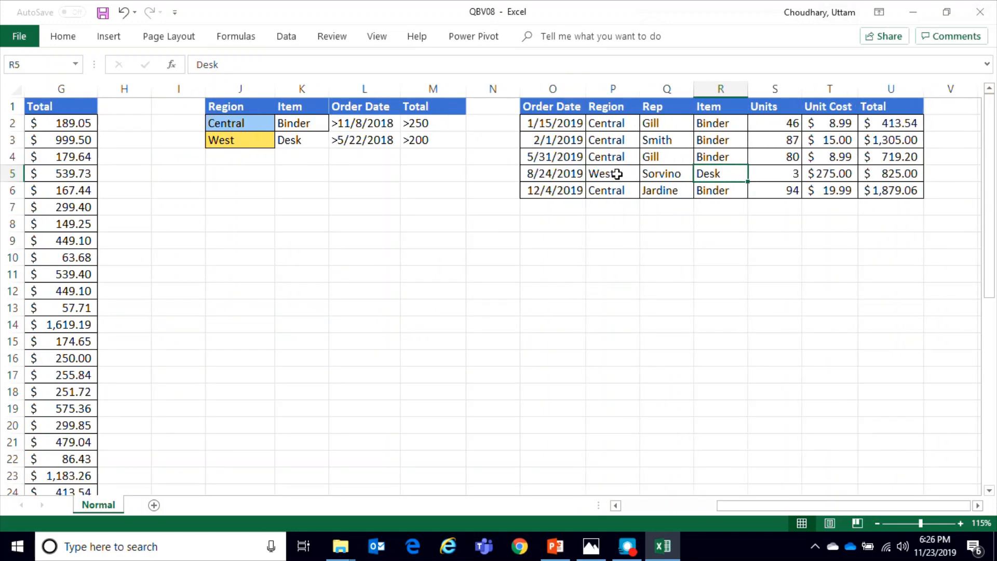
{"action": "left_click", "coordinate": [616, 176]}
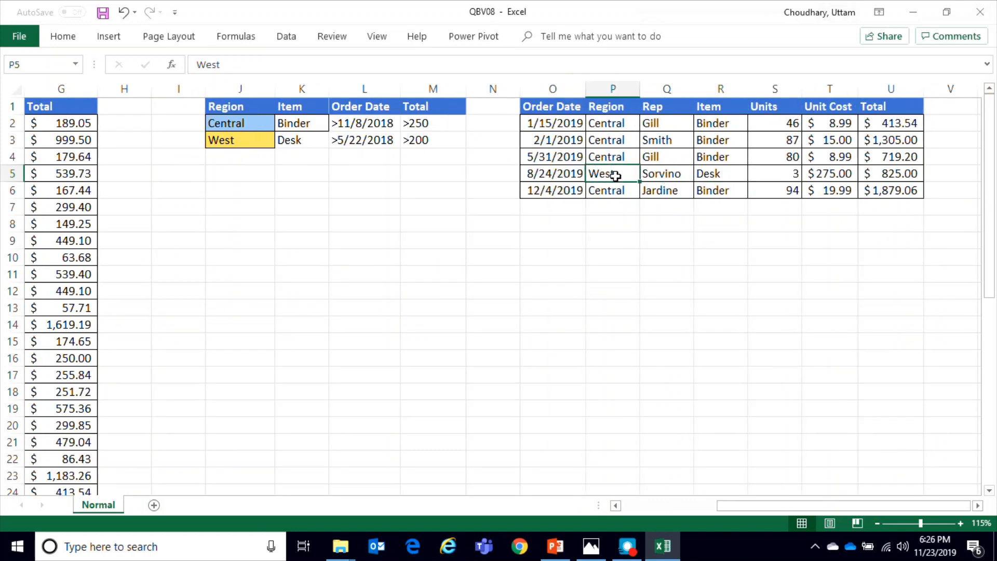
Review the West row's item and total in the extracted table, and delete columns O to U that hold it.
{"action": "left_click", "coordinate": [714, 180]}
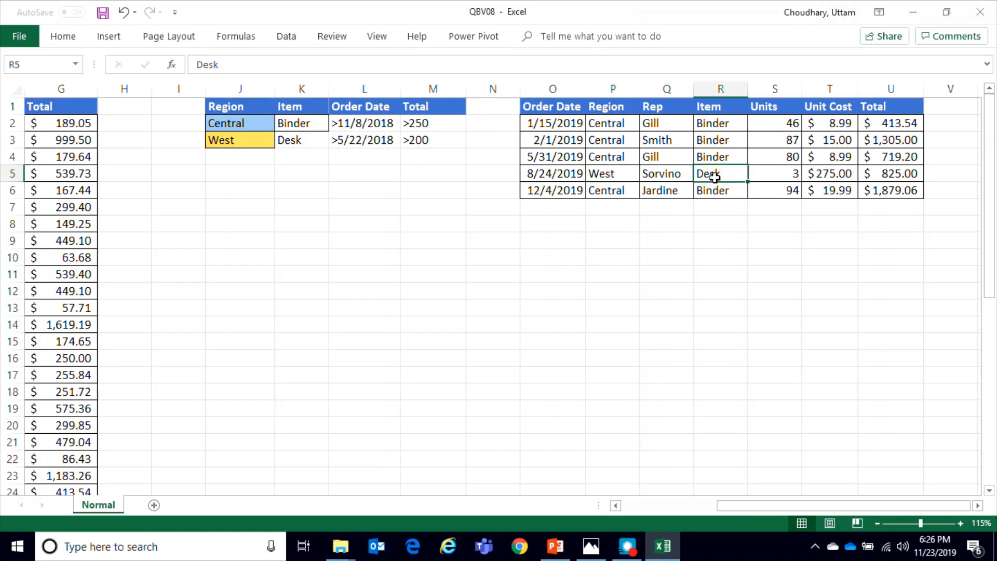
{"action": "left_click", "coordinate": [880, 174]}
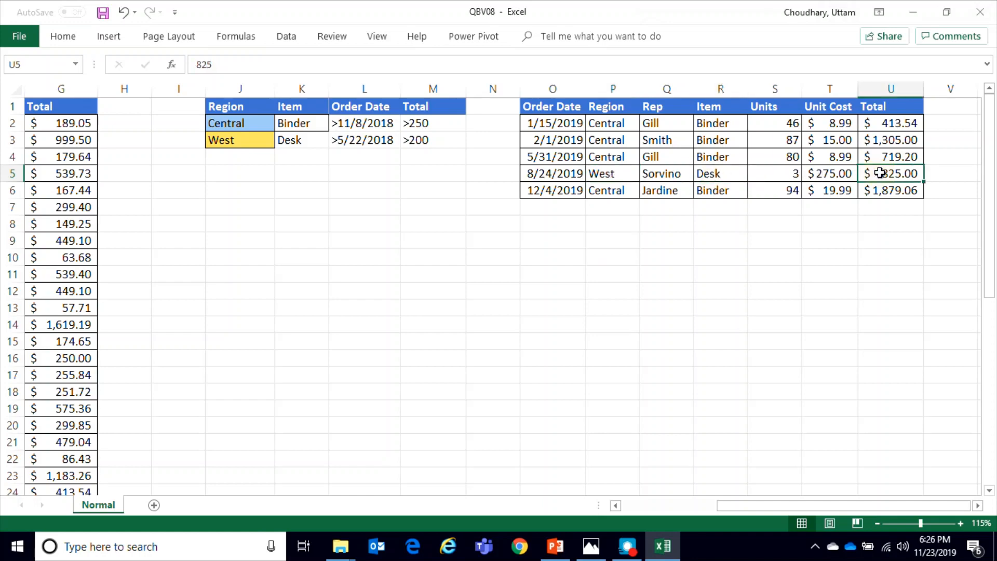
{"action": "left_click_drag", "start_coordinate": [549, 88], "coordinate": [892, 92]}
{"action": "right_click", "coordinate": [892, 92]}
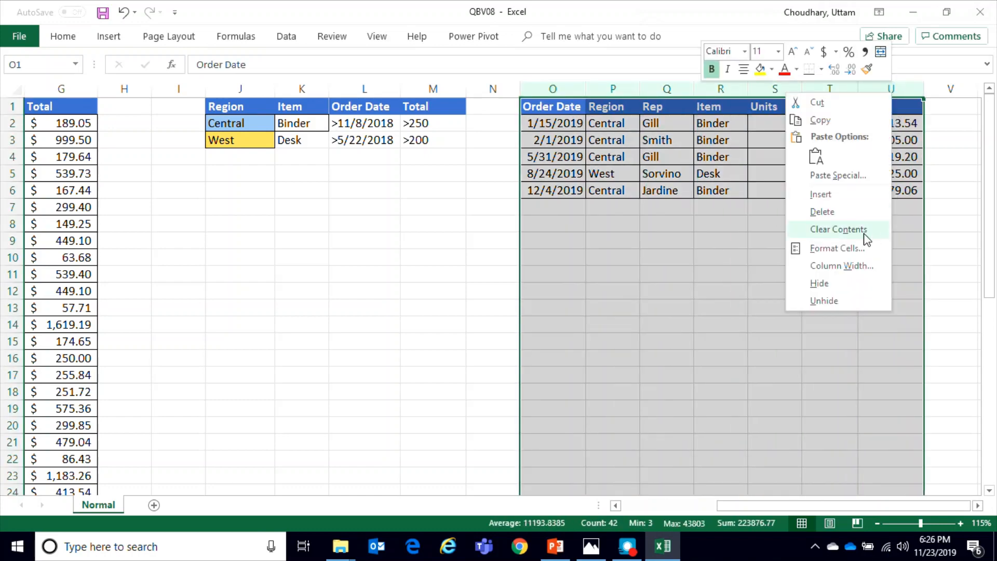
{"action": "left_click", "coordinate": [833, 213]}
{"action": "left_click_drag", "start_coordinate": [746, 507], "coordinate": [639, 506]}
{"action": "left_click", "coordinate": [643, 338]}
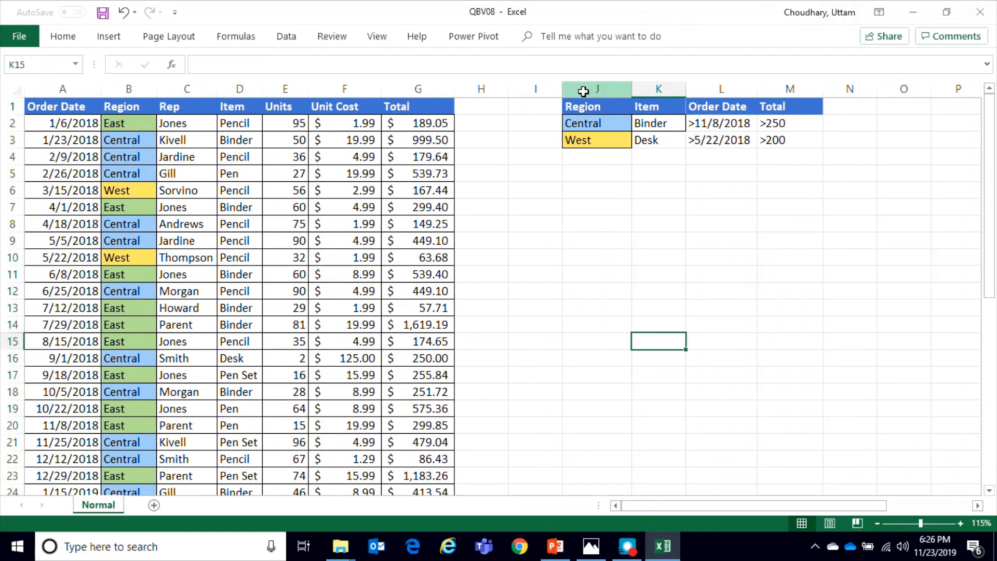
Delete columns J to M containing the Region, Item, Order Date and Total filter criteria.
{"action": "left_click_drag", "start_coordinate": [584, 89], "coordinate": [819, 112]}
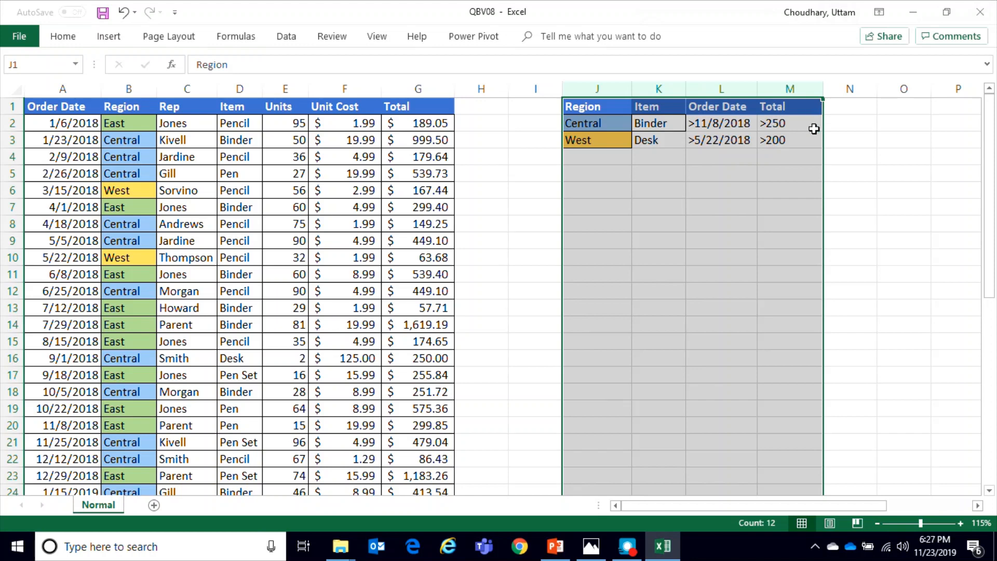
{"action": "left_click", "coordinate": [866, 193]}
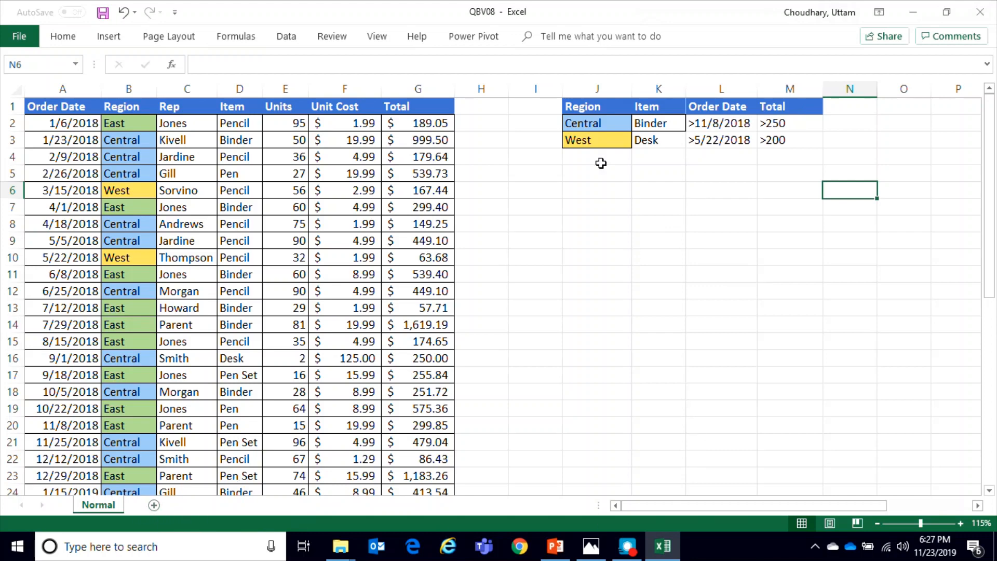
{"action": "left_click_drag", "start_coordinate": [582, 106], "coordinate": [802, 141]}
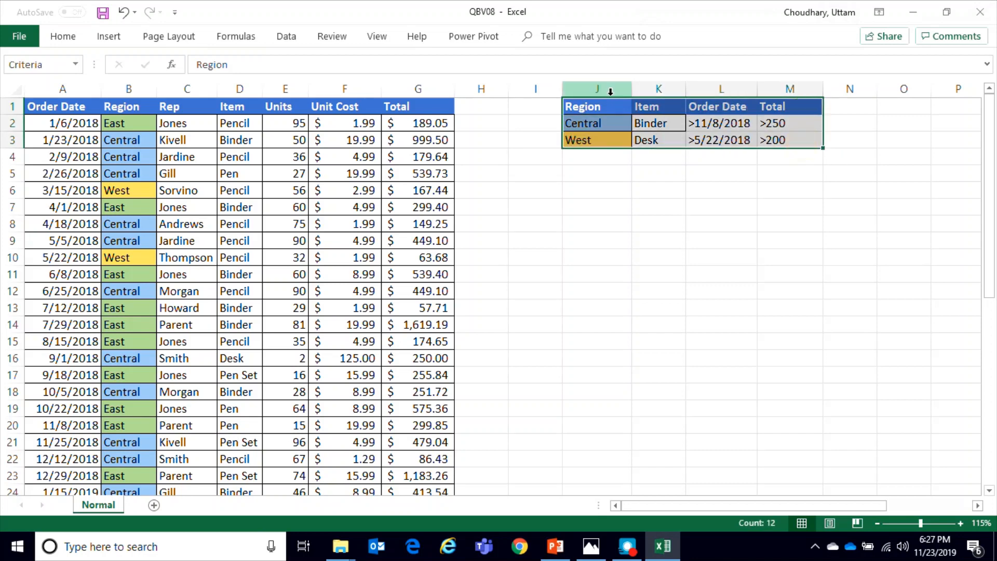
{"action": "left_click_drag", "start_coordinate": [611, 91], "coordinate": [784, 88]}
{"action": "right_click", "coordinate": [786, 90]}
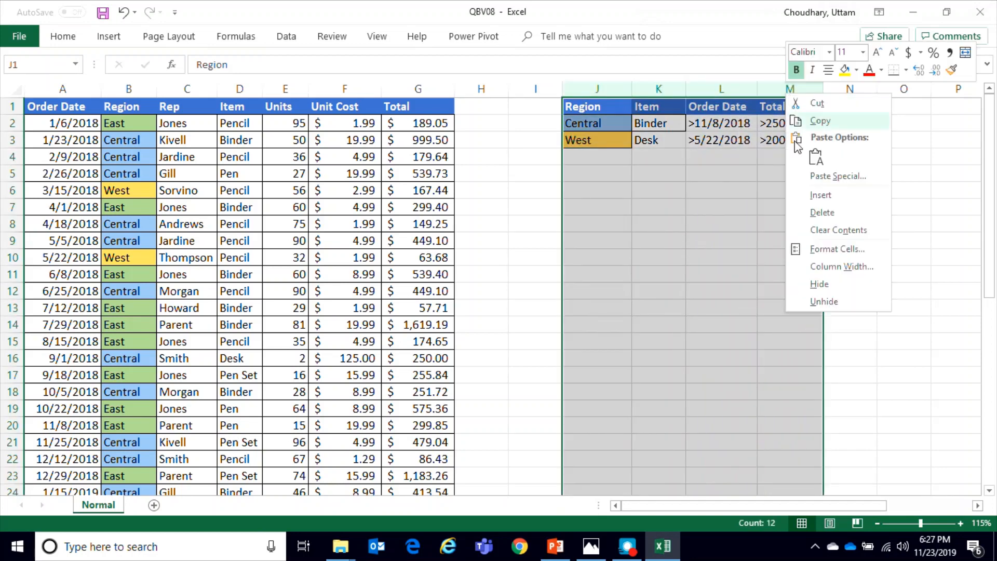
{"action": "left_click", "coordinate": [825, 214]}
{"action": "left_click", "coordinate": [647, 304]}
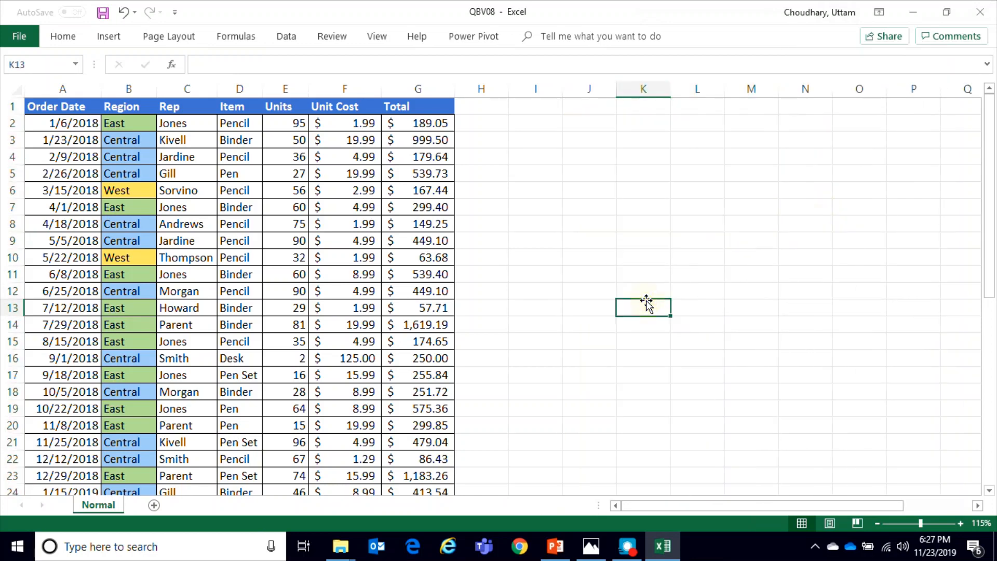